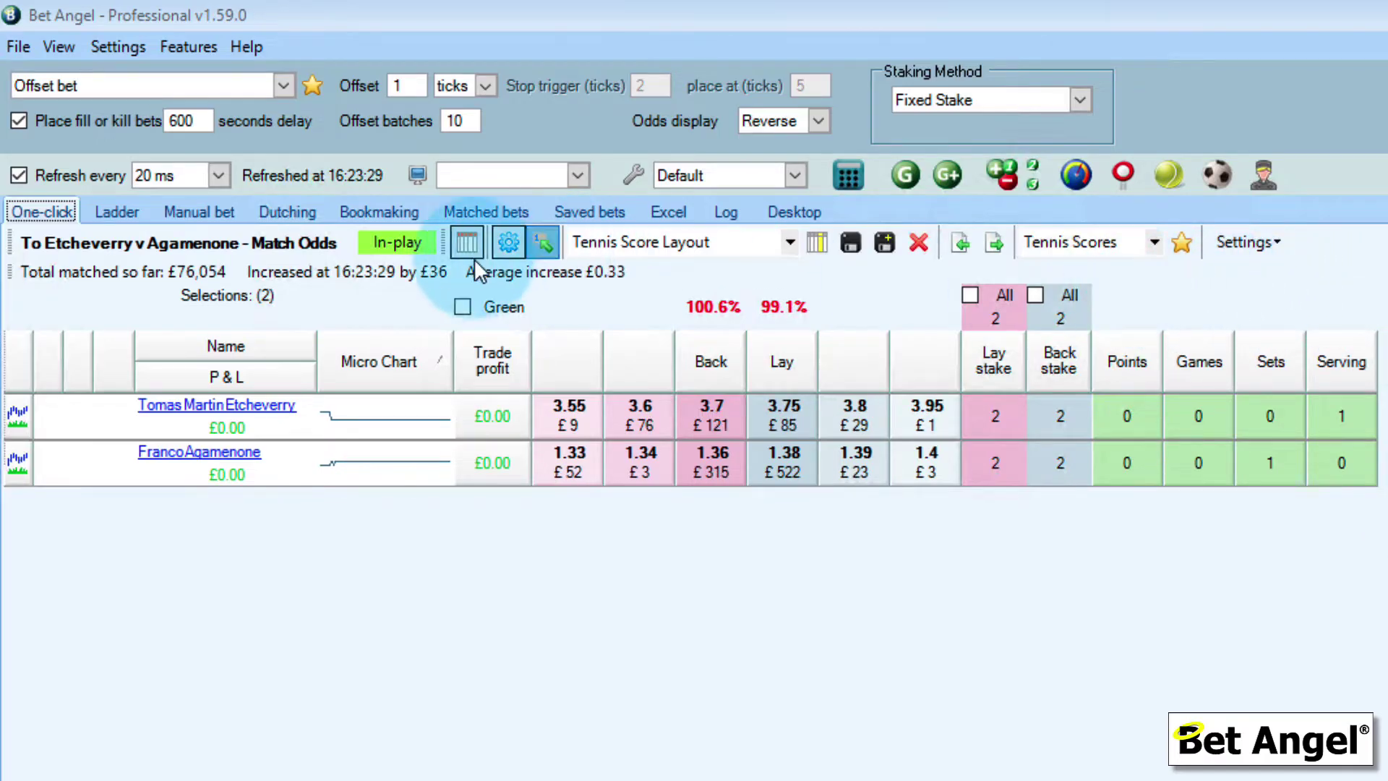
View the Etcheverry v Agamenone tennis scores on the ladder and return to the one-click trading view.
{"action": "left_click", "coordinate": [121, 210]}
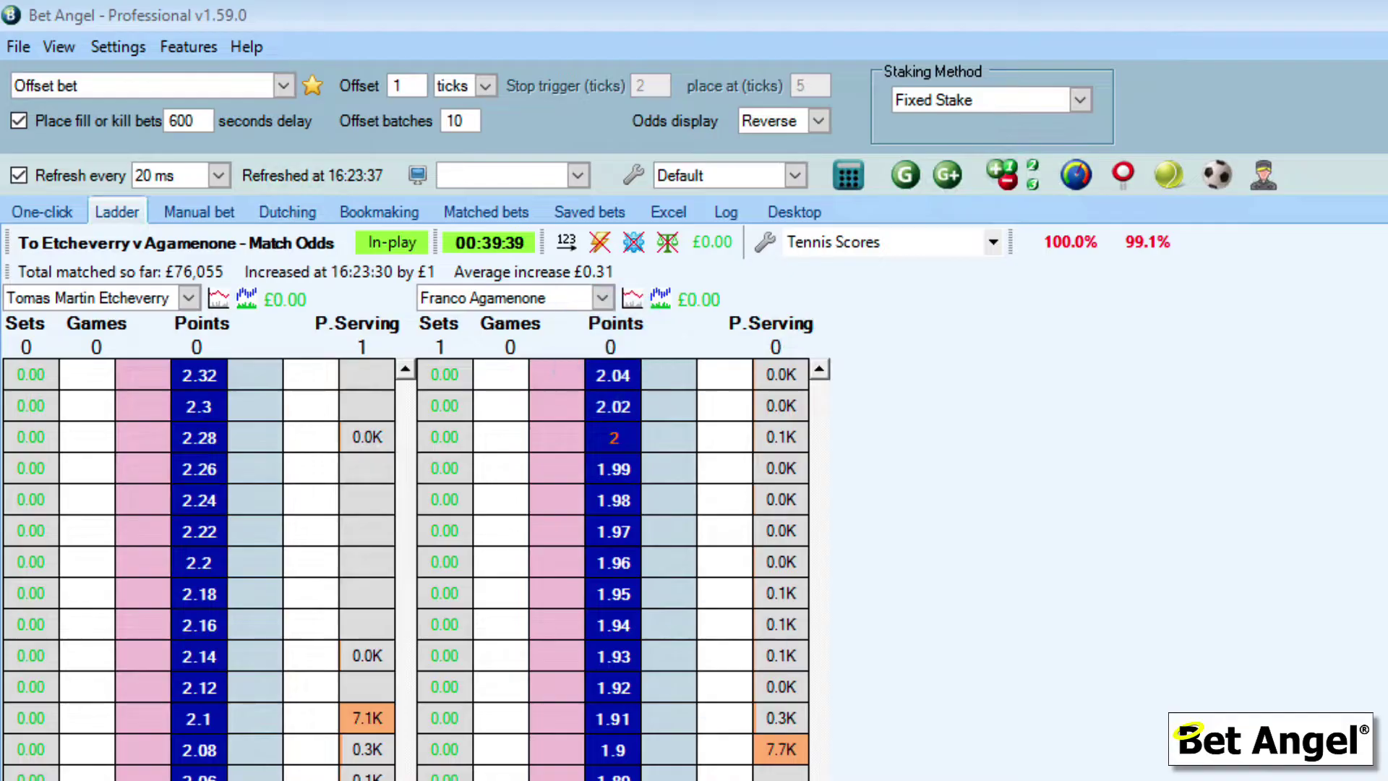
{"action": "left_click", "coordinate": [974, 717]}
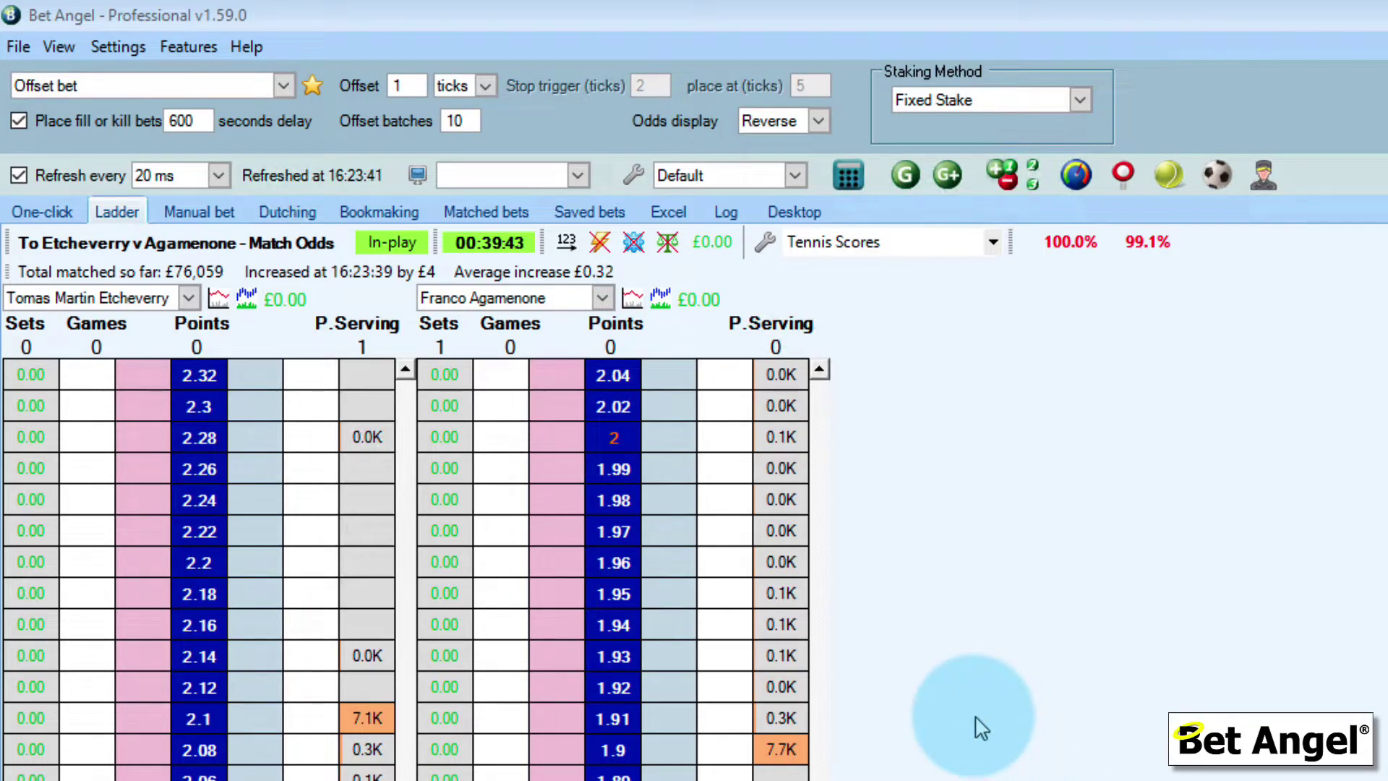
{"action": "left_click", "coordinate": [45, 212]}
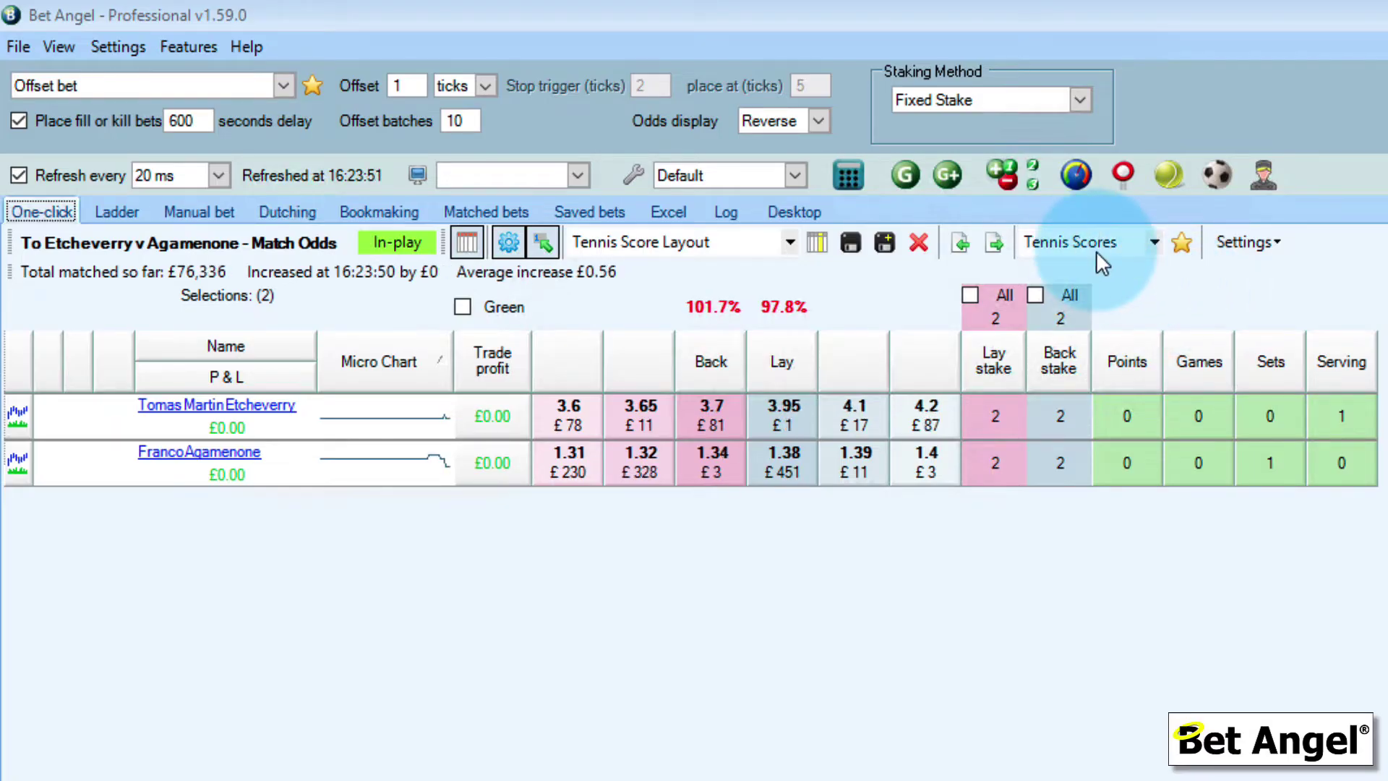
Switch to Guardian and examine the rules files assigned in the Automation Rules 2 and Automation Rules 3 columns.
{"action": "left_click", "coordinate": [901, 177]}
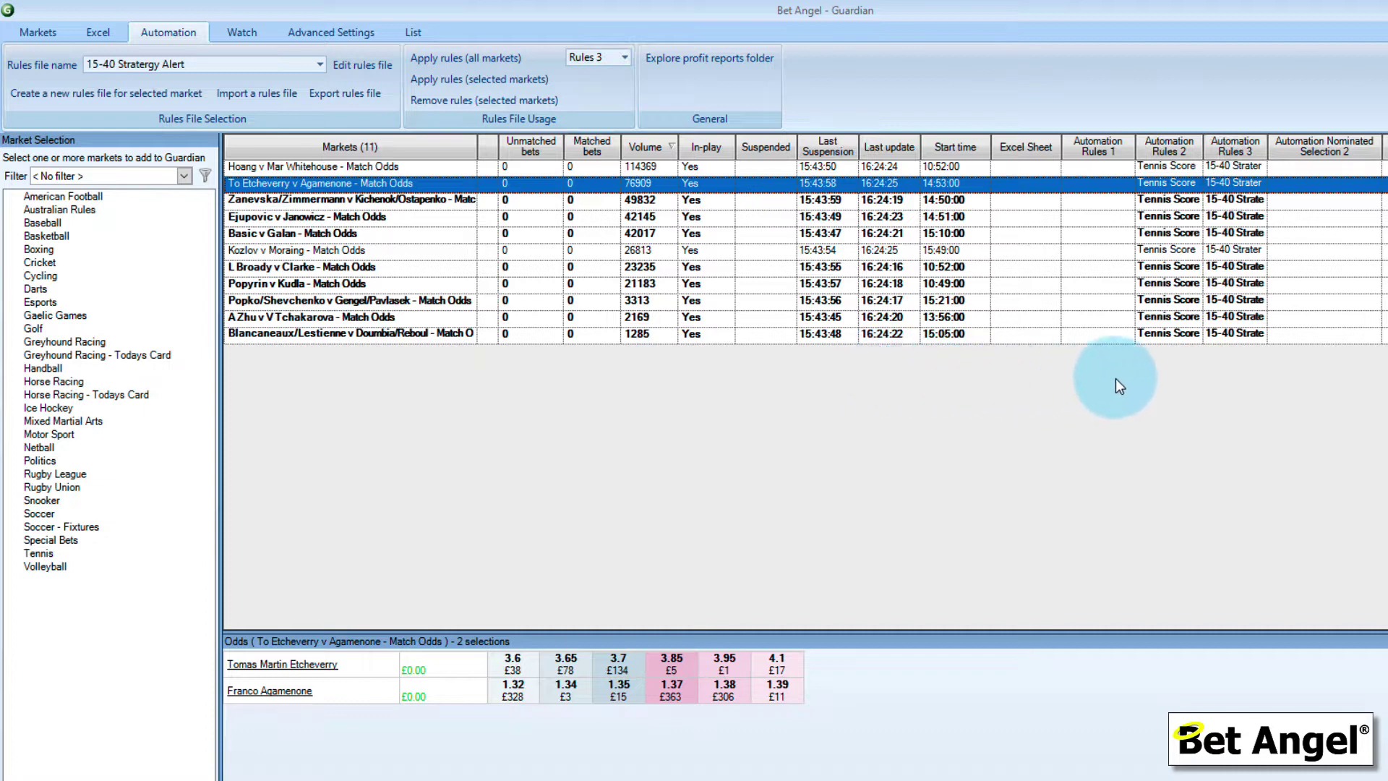
{"action": "left_click", "coordinate": [1179, 233]}
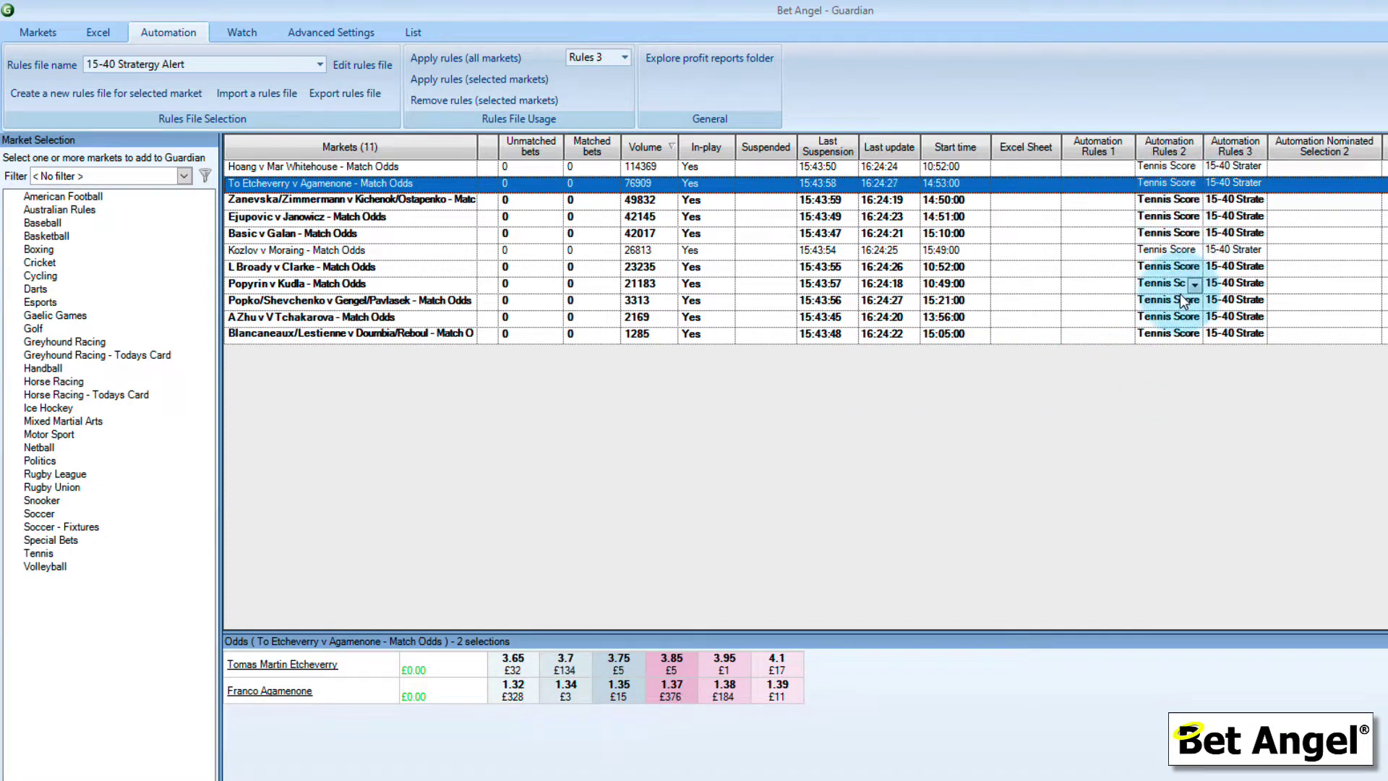
{"action": "left_click", "coordinate": [1238, 233]}
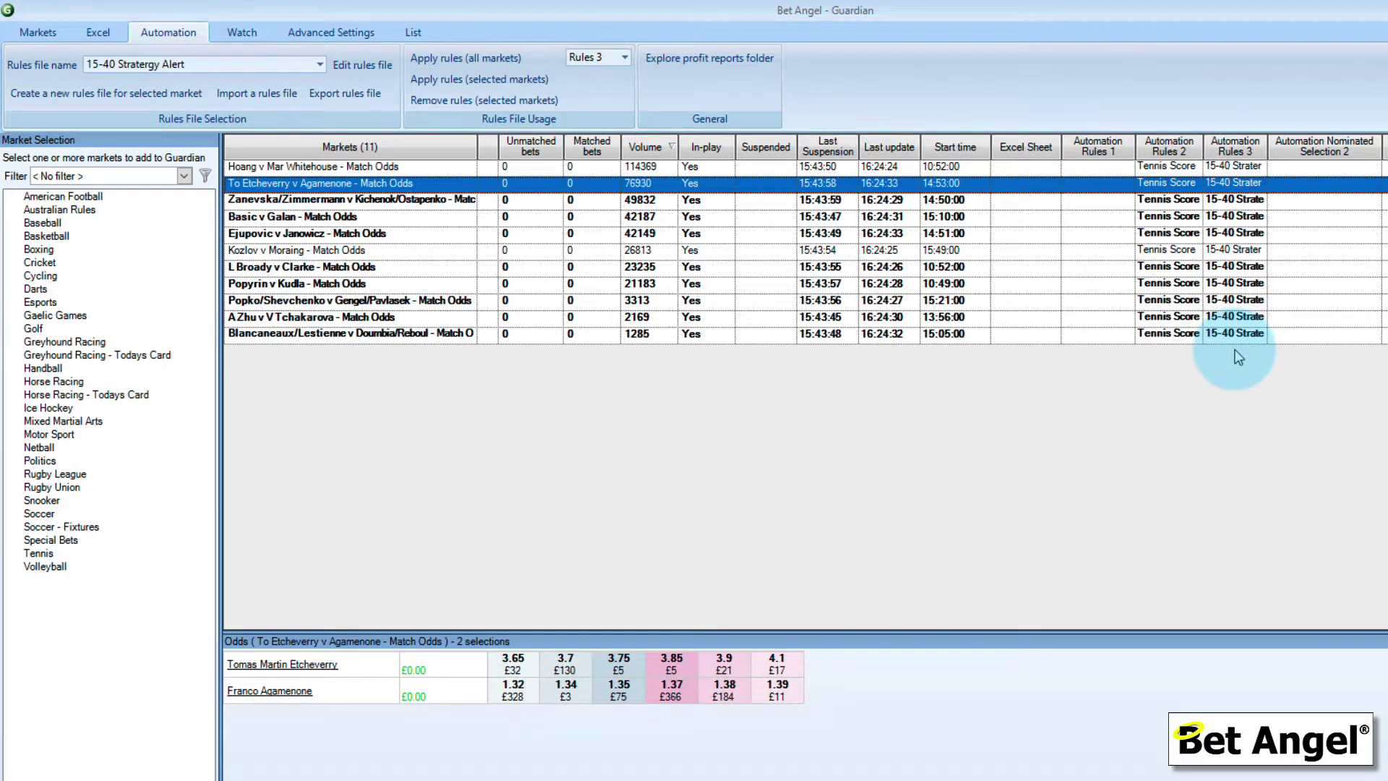
{"action": "left_click", "coordinate": [1215, 336]}
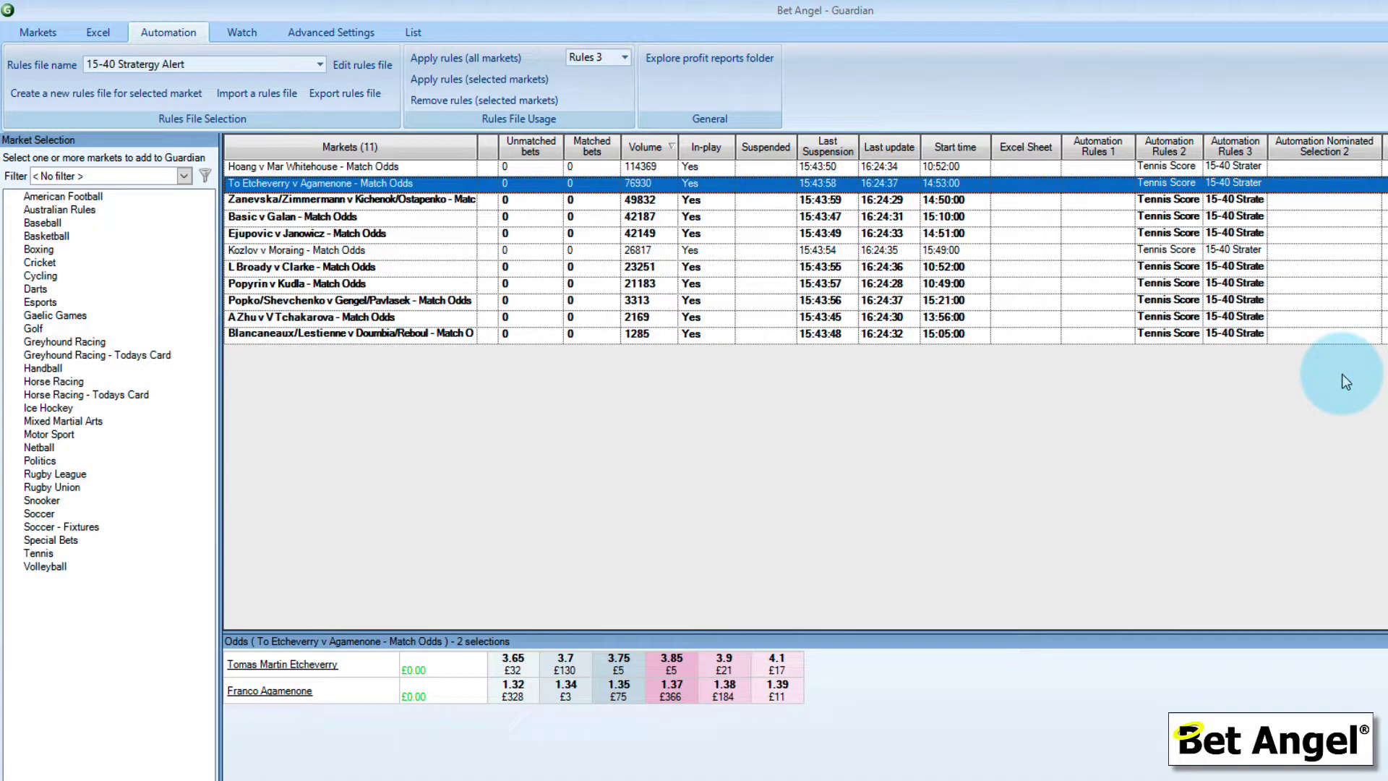
{"action": "left_click", "coordinate": [1212, 167]}
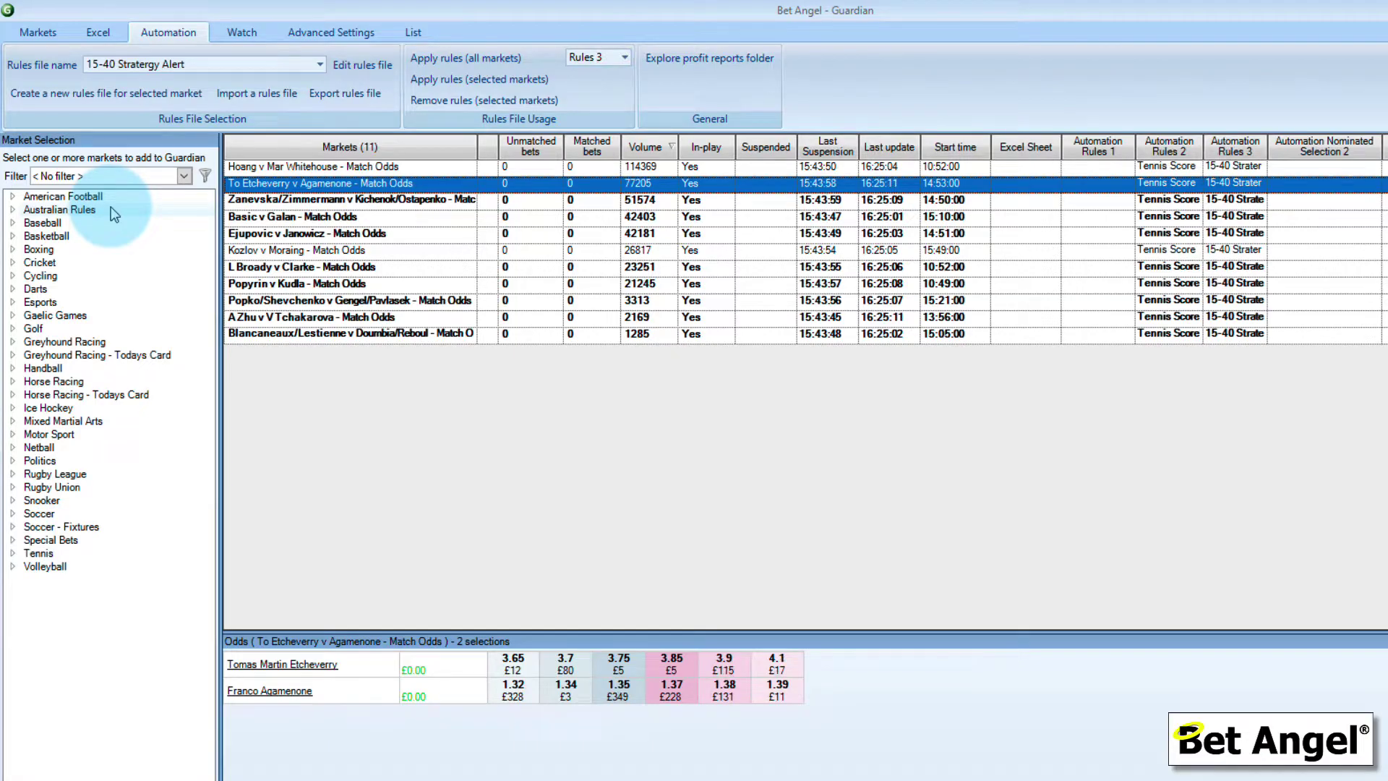
Filter the market selection to French Open Tennis and add the Zverev v Alcaraz and Djokovic v Nadal match odds markets to Guardian.
{"action": "left_click", "coordinate": [183, 177]}
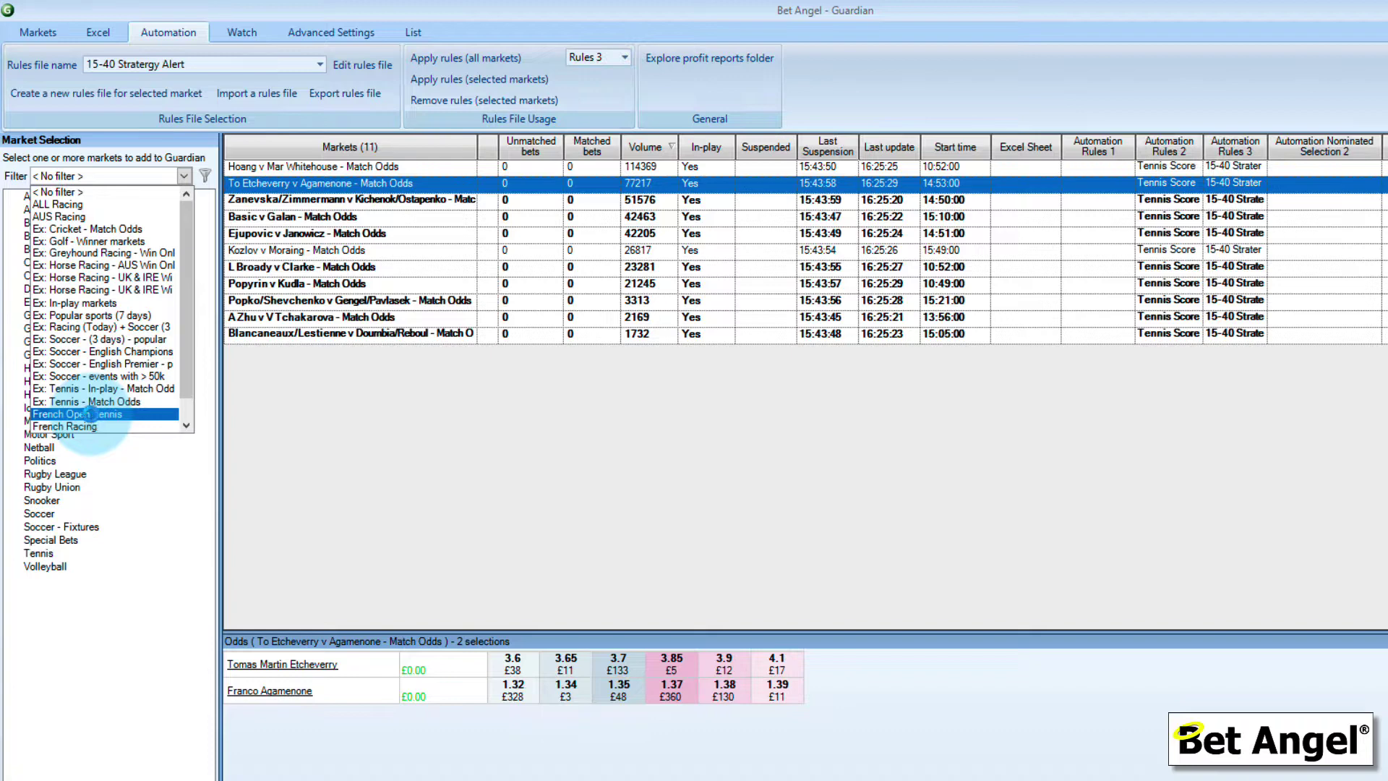
{"action": "left_click", "coordinate": [91, 416]}
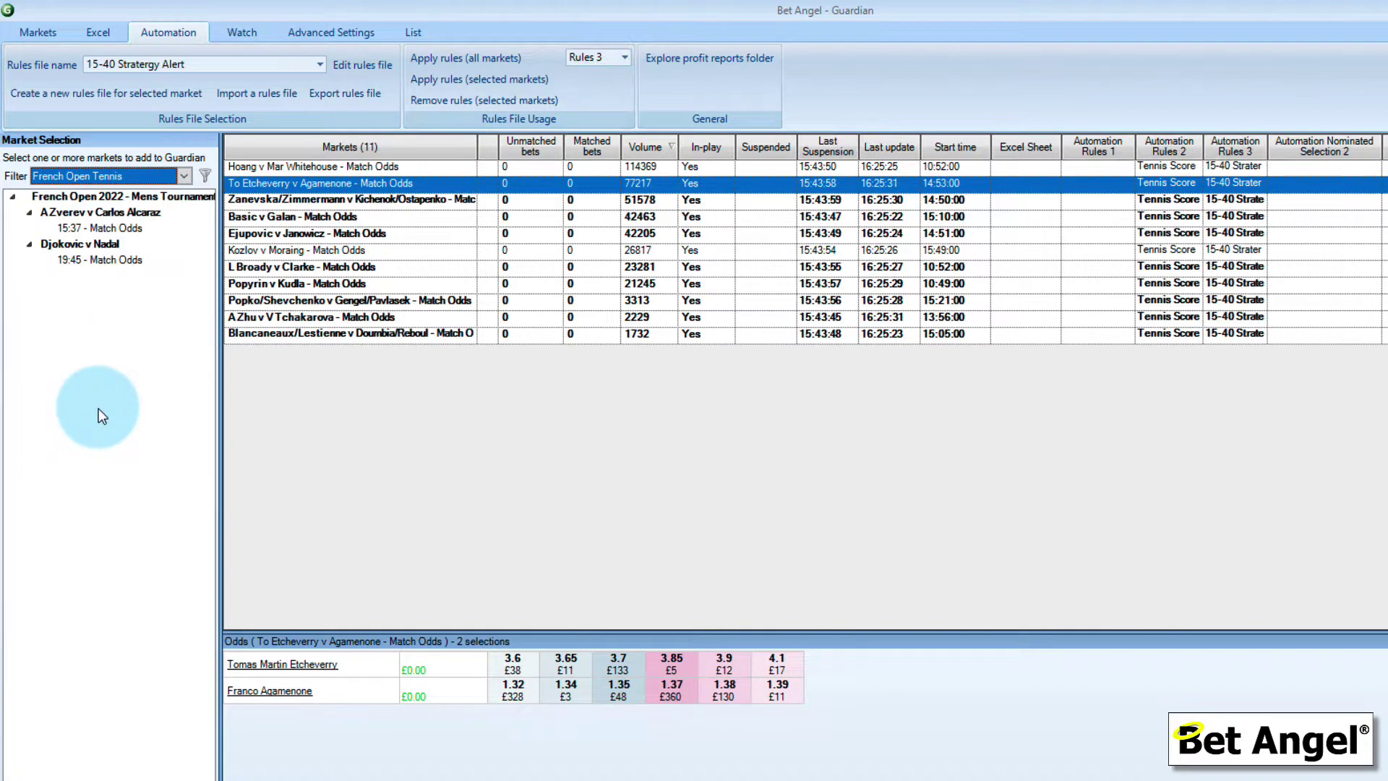
{"action": "left_click_drag", "start_coordinate": [117, 230], "coordinate": [272, 348]}
{"action": "right_click", "coordinate": [110, 260]}
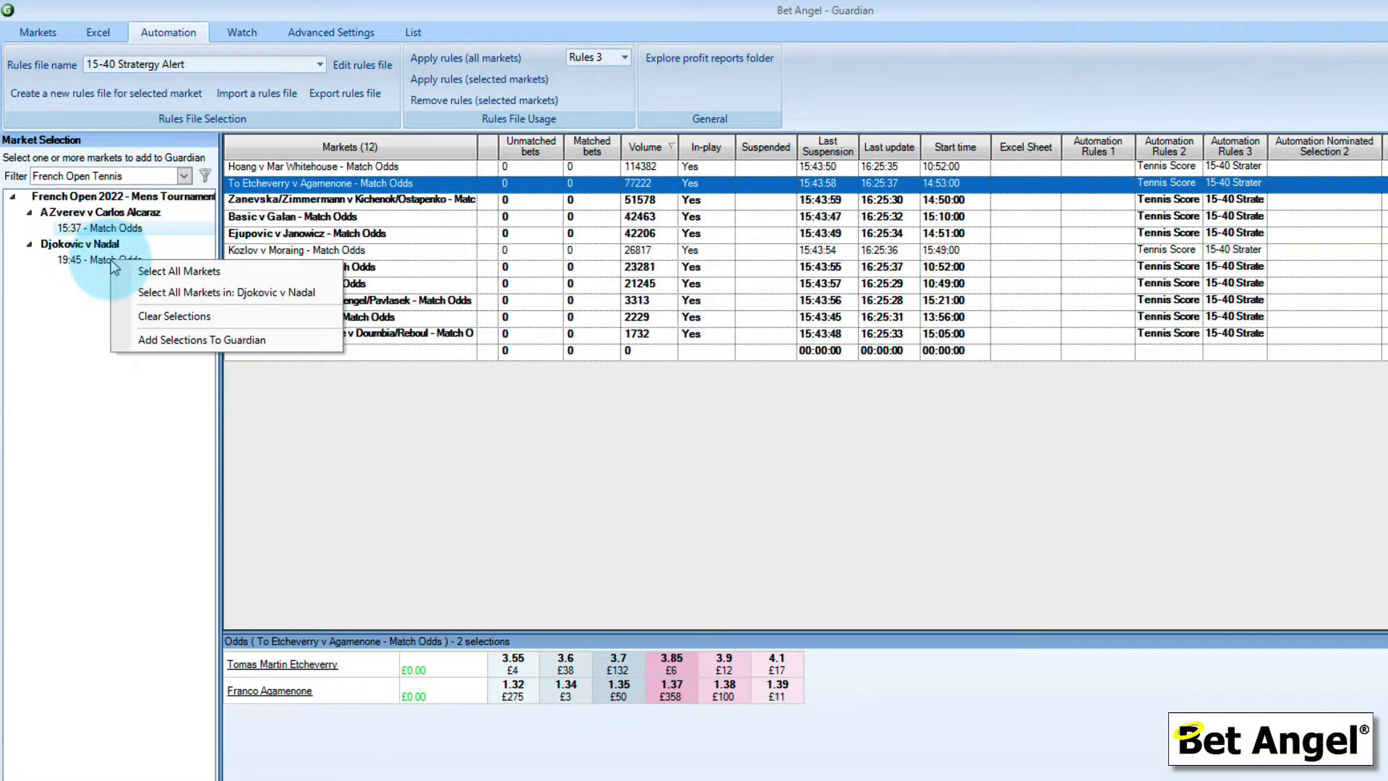
{"action": "left_click", "coordinate": [104, 259]}
{"action": "left_click_drag", "start_coordinate": [103, 259], "coordinate": [332, 366]}
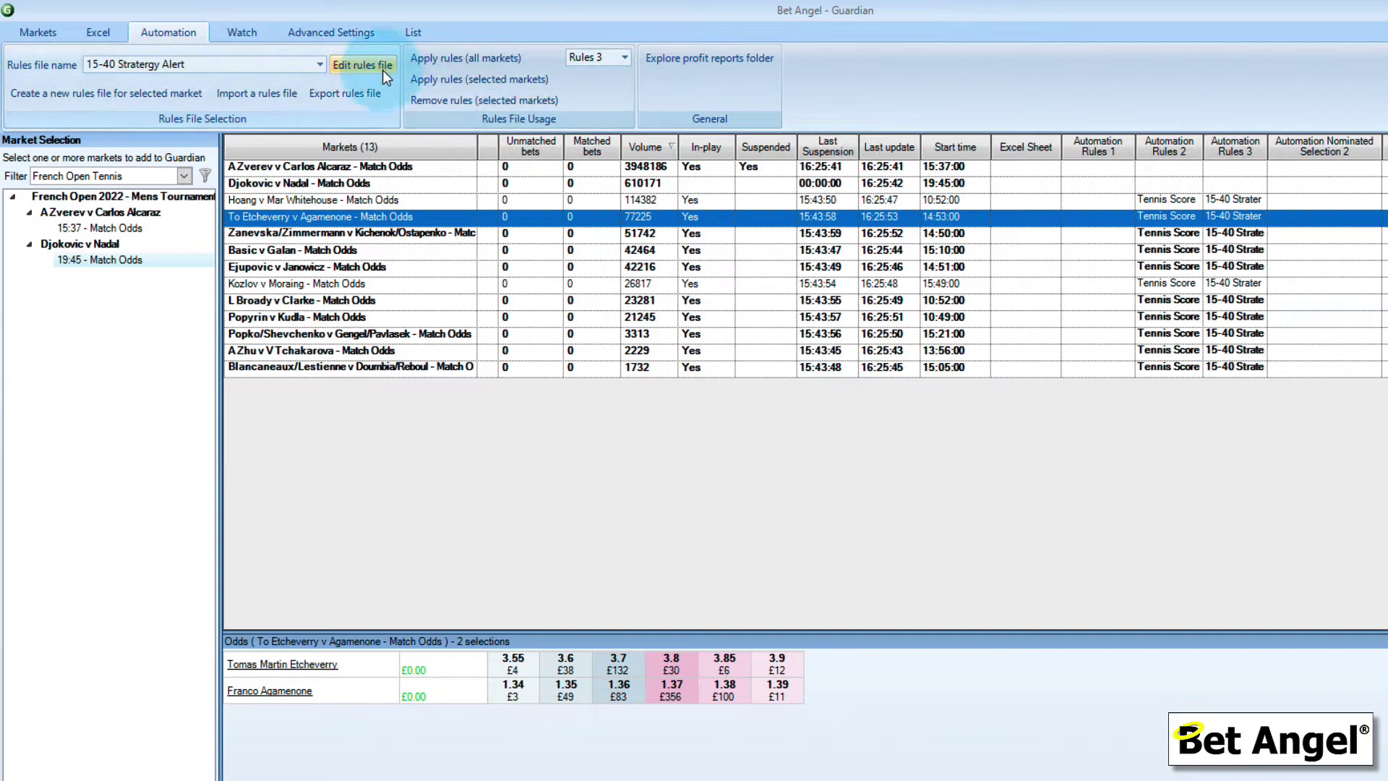
Apply the 15-40 Stratergy Alert rules file to all markets as Rules 3 and the Tennis Scores rules file as Rules 2.
{"action": "left_click", "coordinate": [462, 59]}
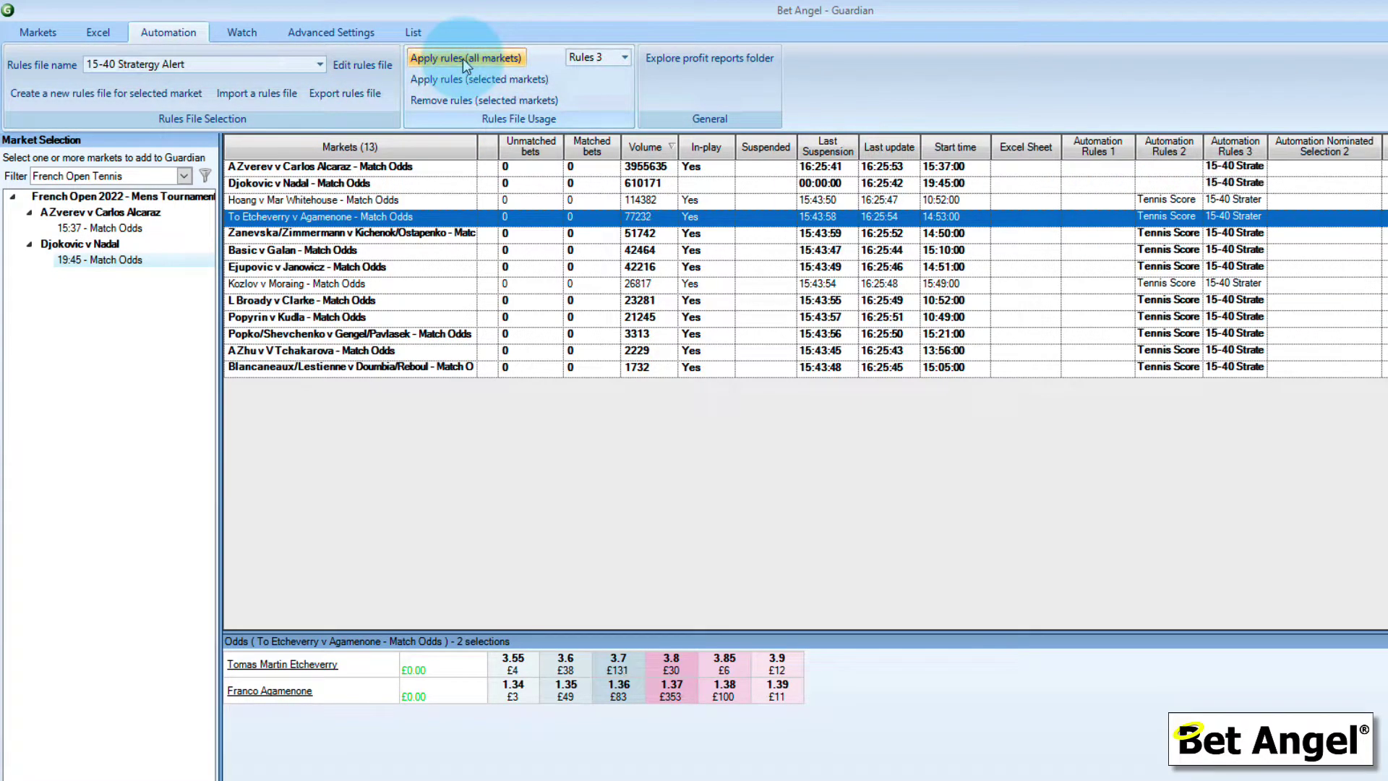
{"action": "left_click", "coordinate": [318, 65]}
{"action": "left_click_drag", "start_coordinate": [322, 133], "coordinate": [319, 193]}
{"action": "left_click", "coordinate": [173, 197]}
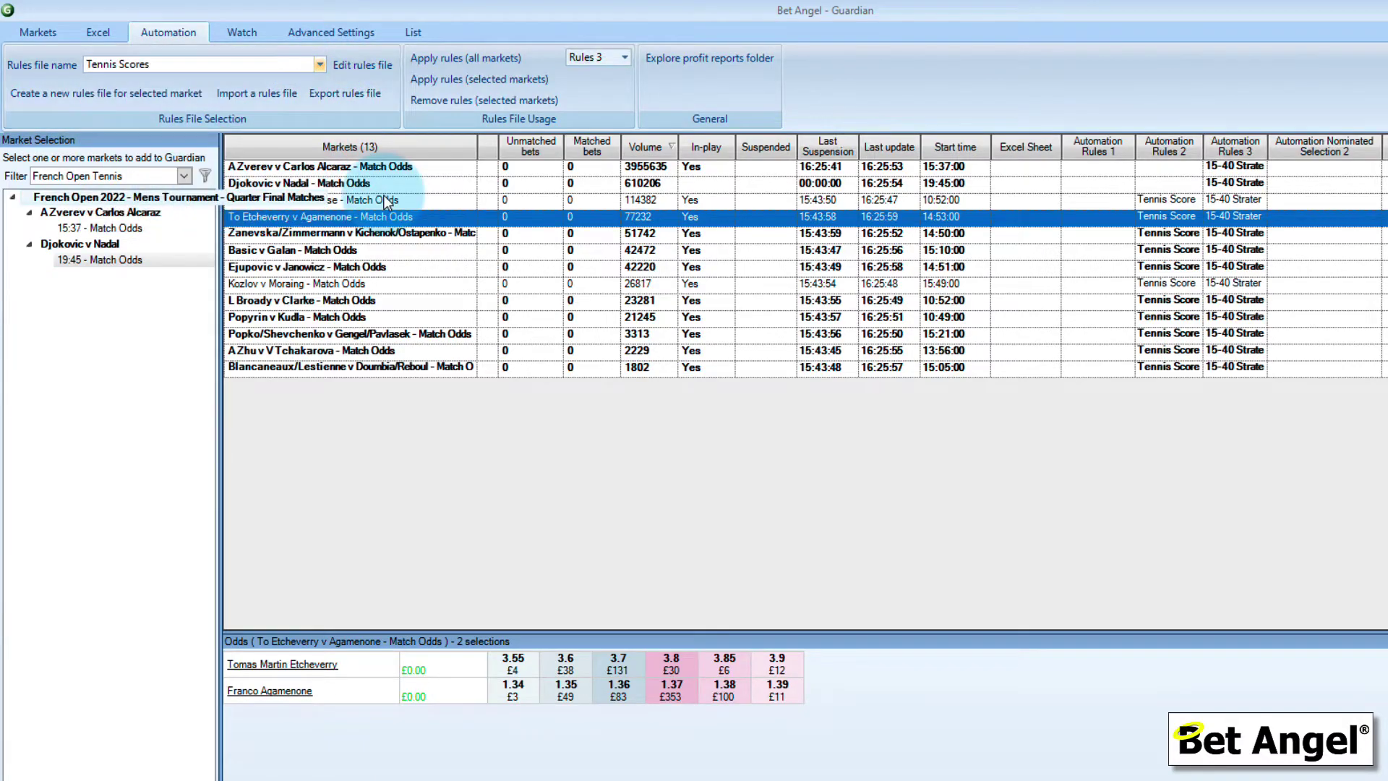
{"action": "left_click", "coordinate": [622, 58]}
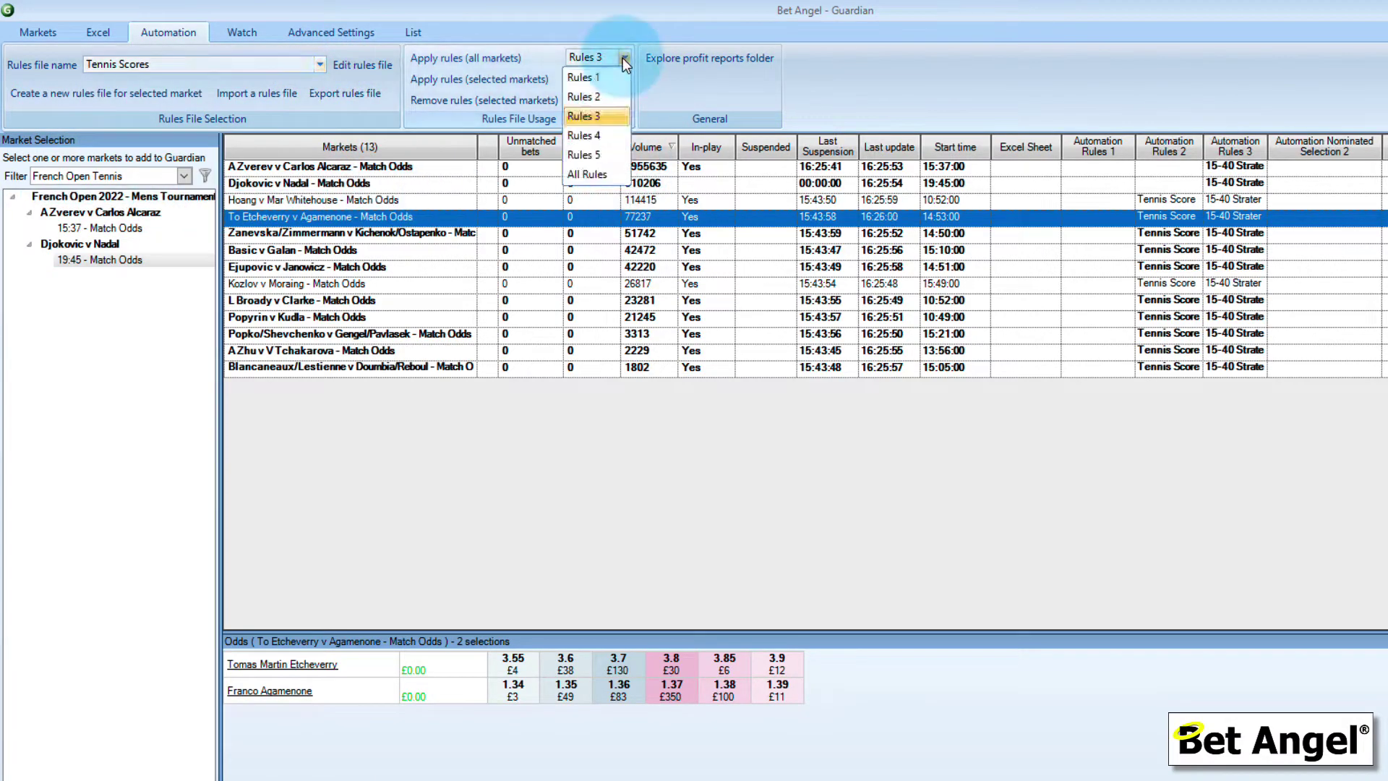
{"action": "left_click", "coordinate": [597, 97]}
{"action": "left_click", "coordinate": [475, 59]}
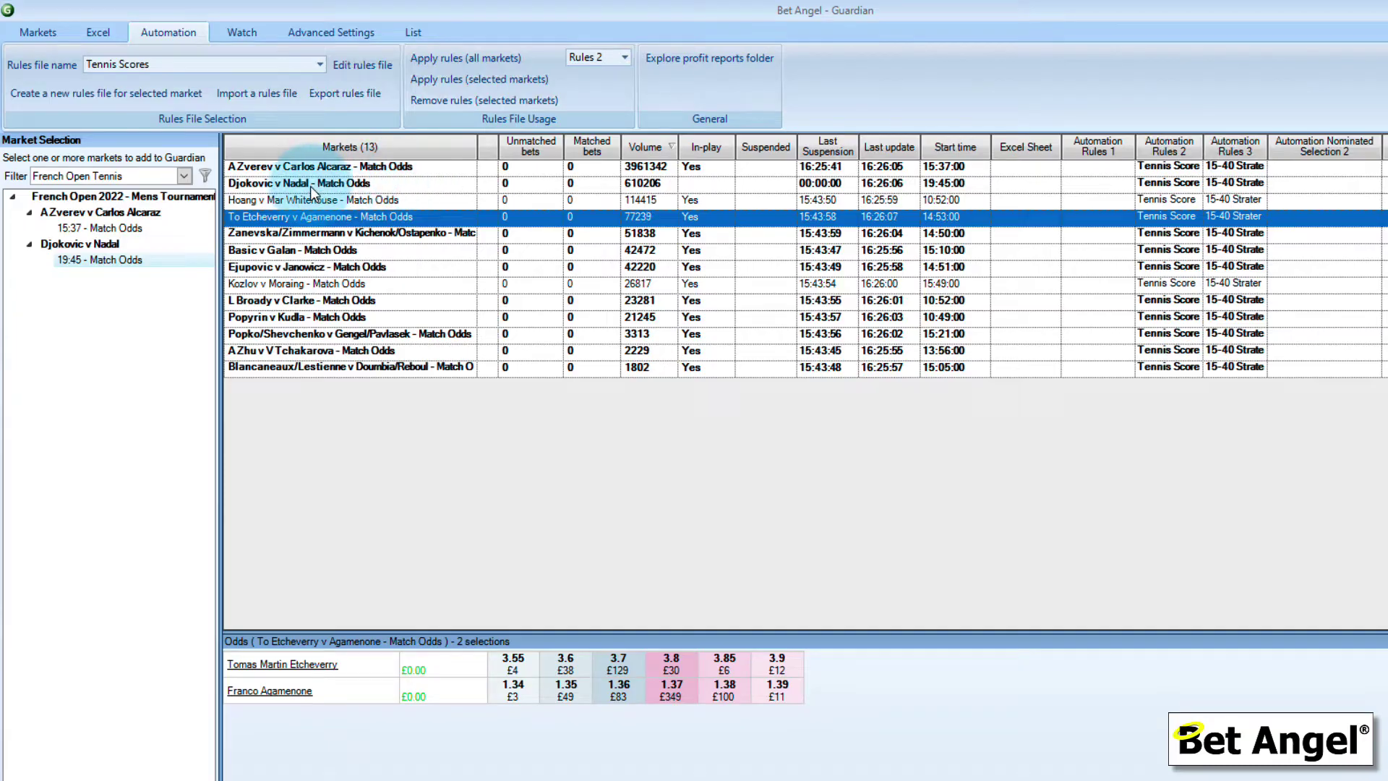
Load the A Zverev v Carlos Alcaraz match odds market in the main Bet Angel window and show its scores on the ladder.
{"action": "double_click", "coordinate": [358, 166]}
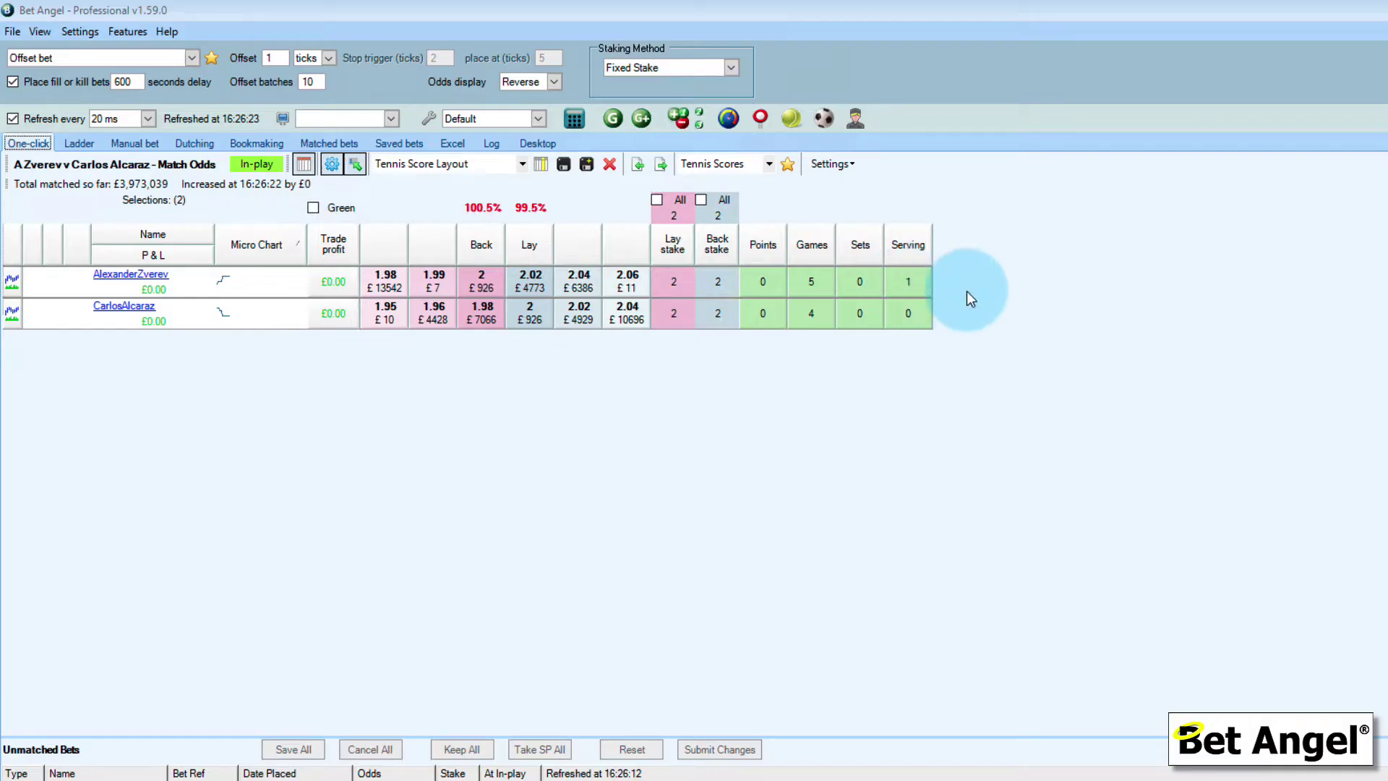
{"action": "left_click", "coordinate": [84, 143]}
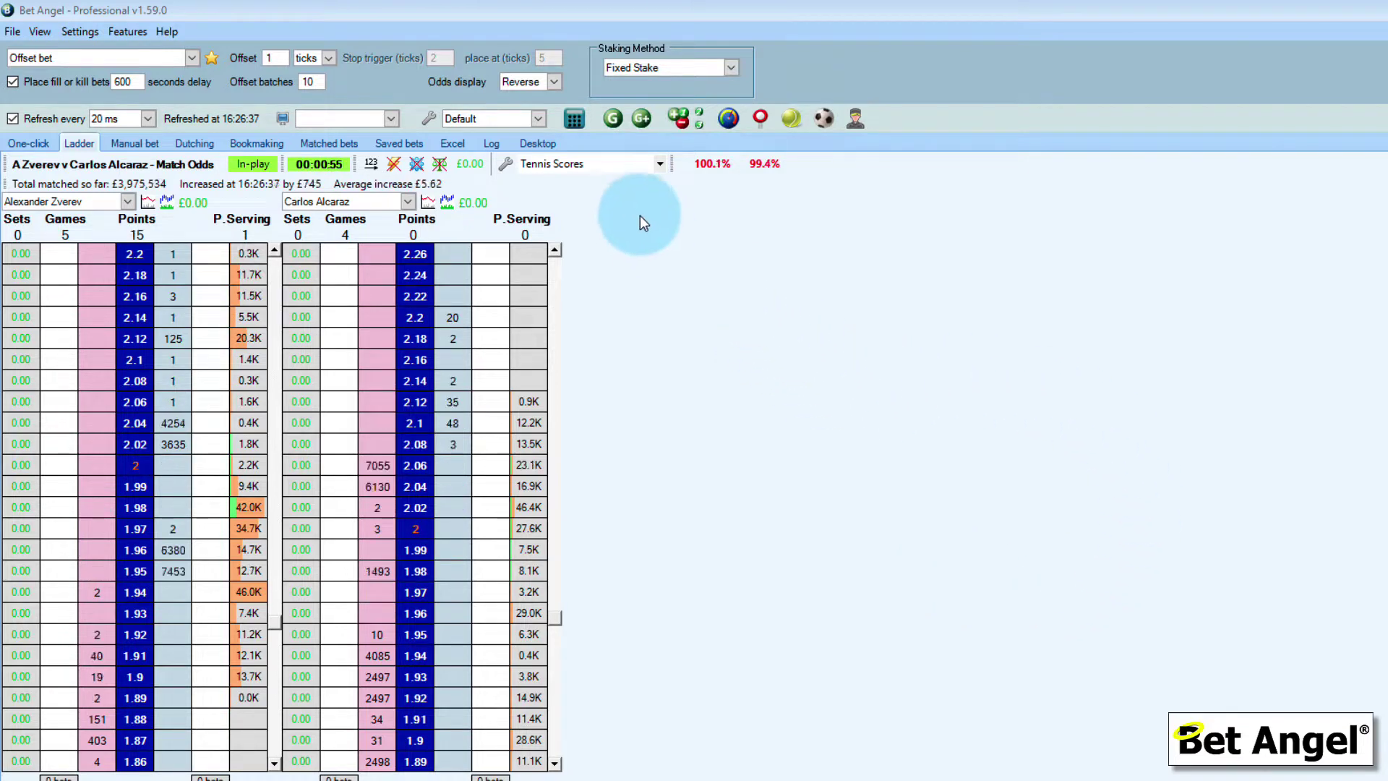
Return to Guardian and set the list layout to Tennis Scores Layout and the custom columns to Tennis Scores.
{"action": "left_click", "coordinate": [615, 120]}
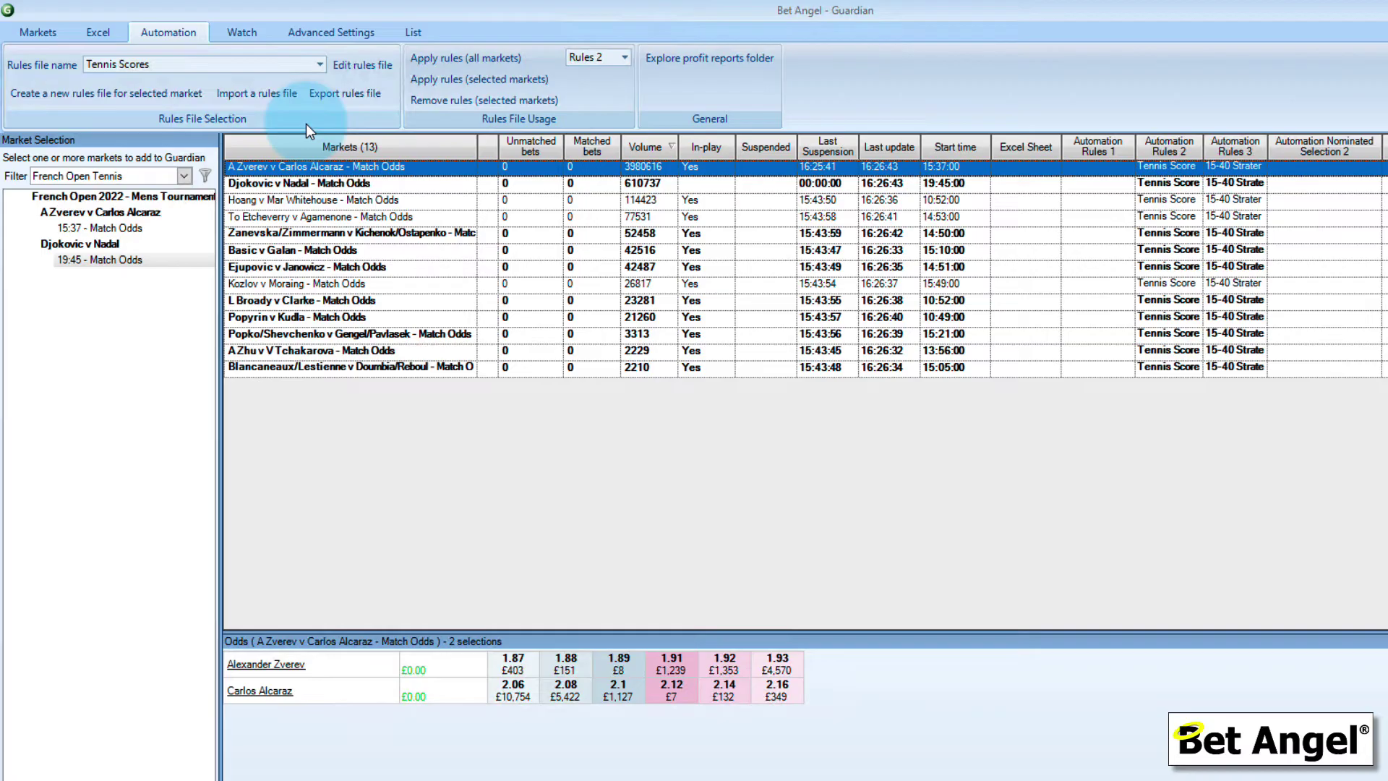
{"action": "left_click", "coordinate": [414, 35]}
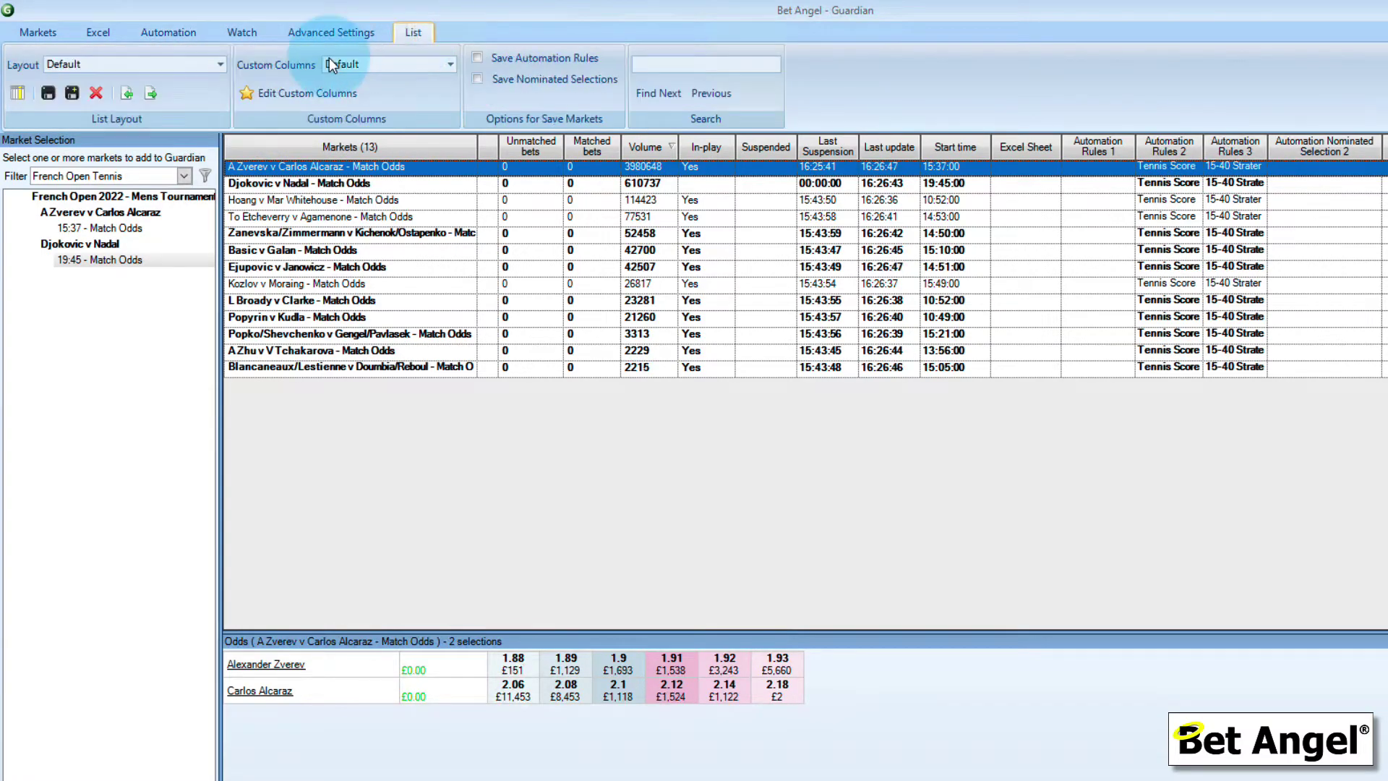
{"action": "left_click", "coordinate": [180, 67]}
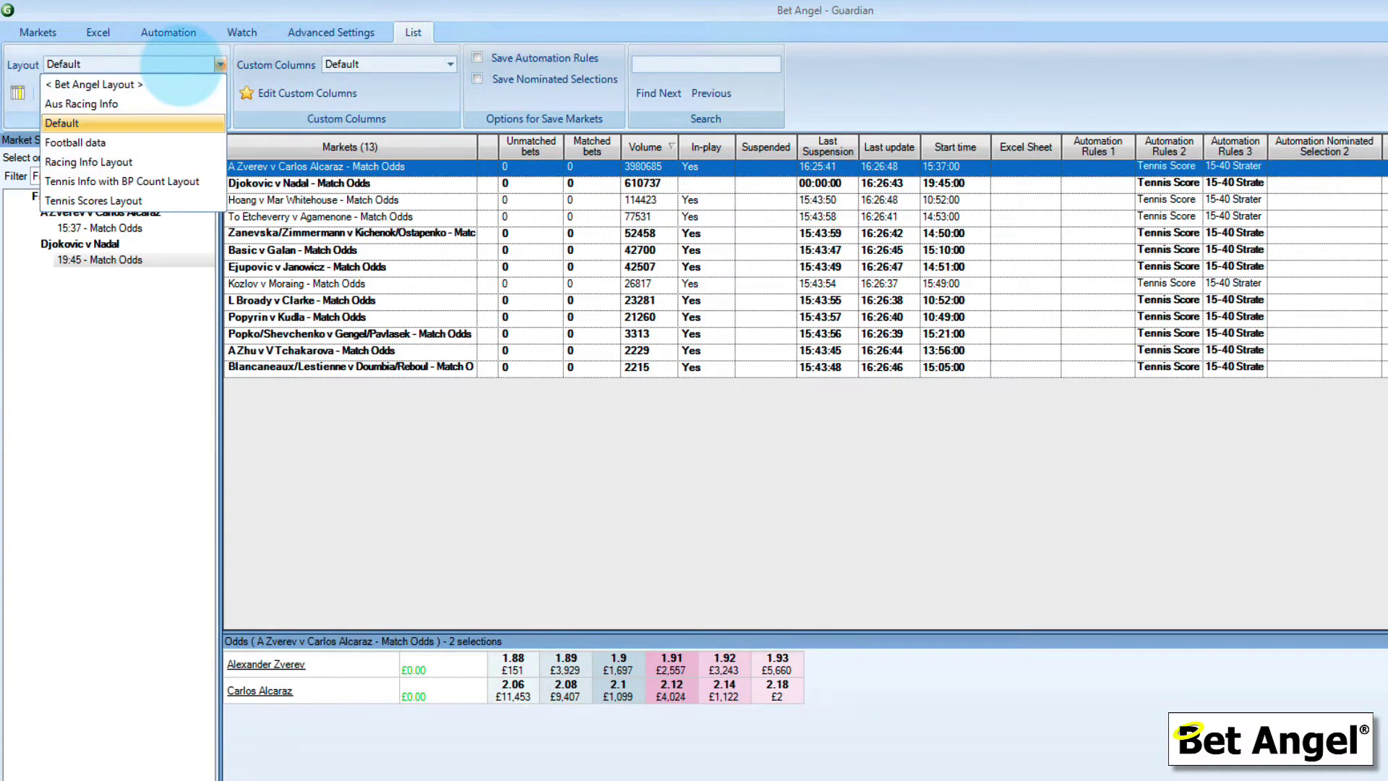
{"action": "left_click", "coordinate": [162, 196]}
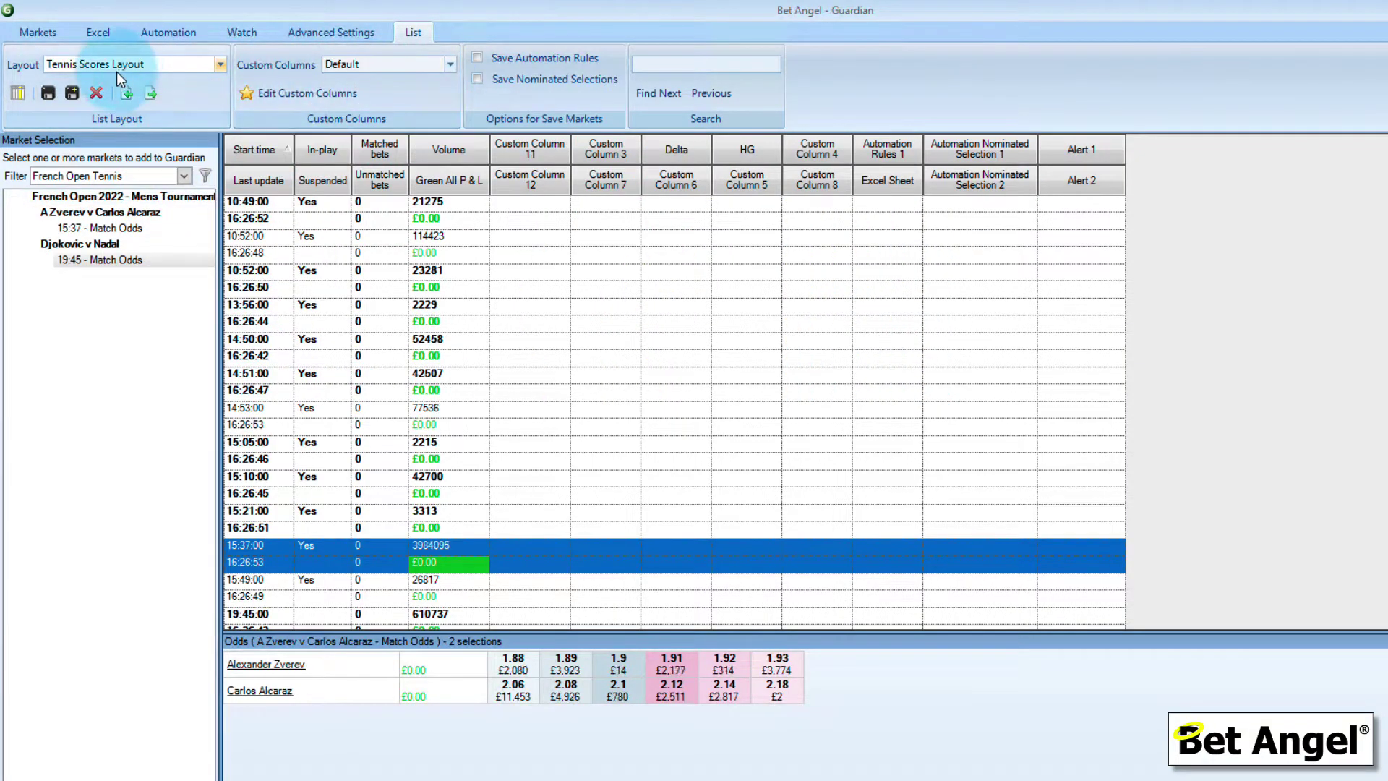
{"action": "left_click", "coordinate": [449, 65]}
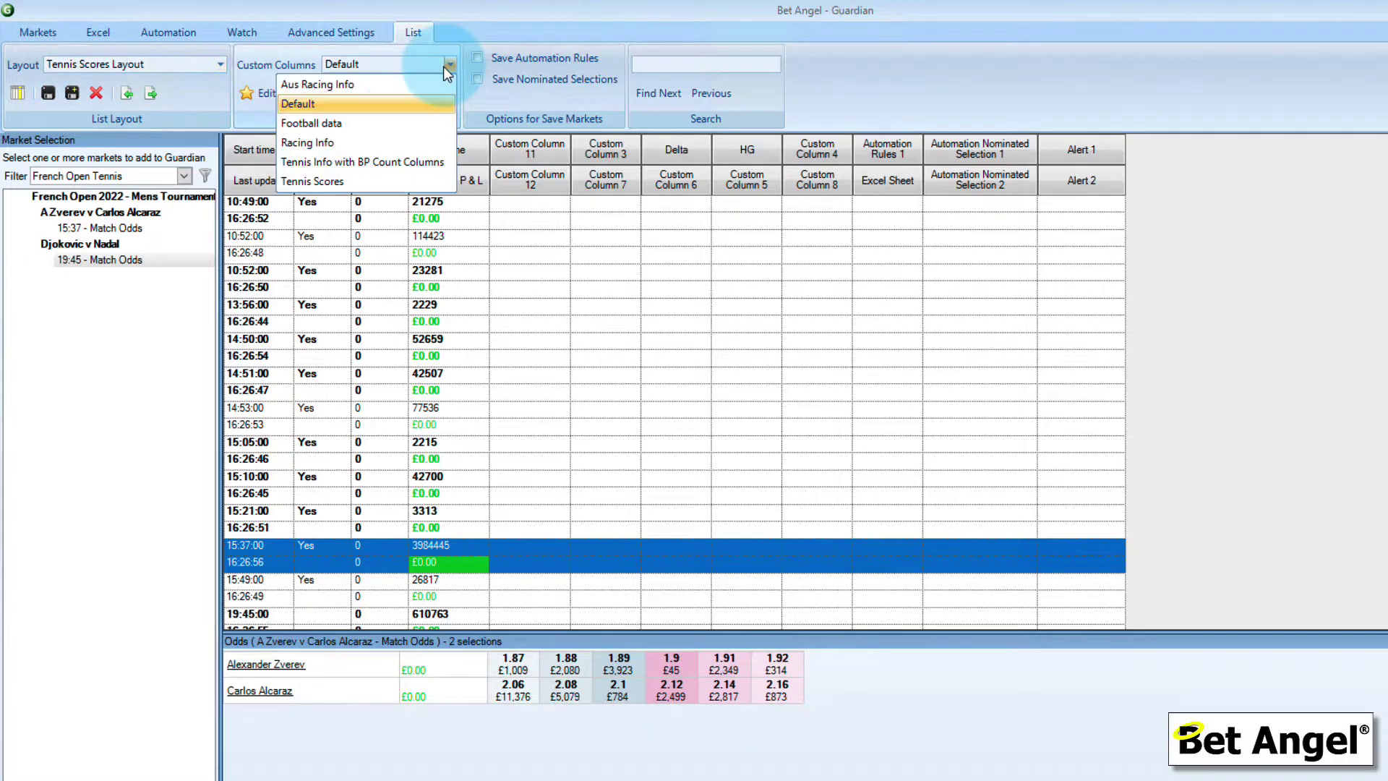
{"action": "left_click", "coordinate": [341, 182]}
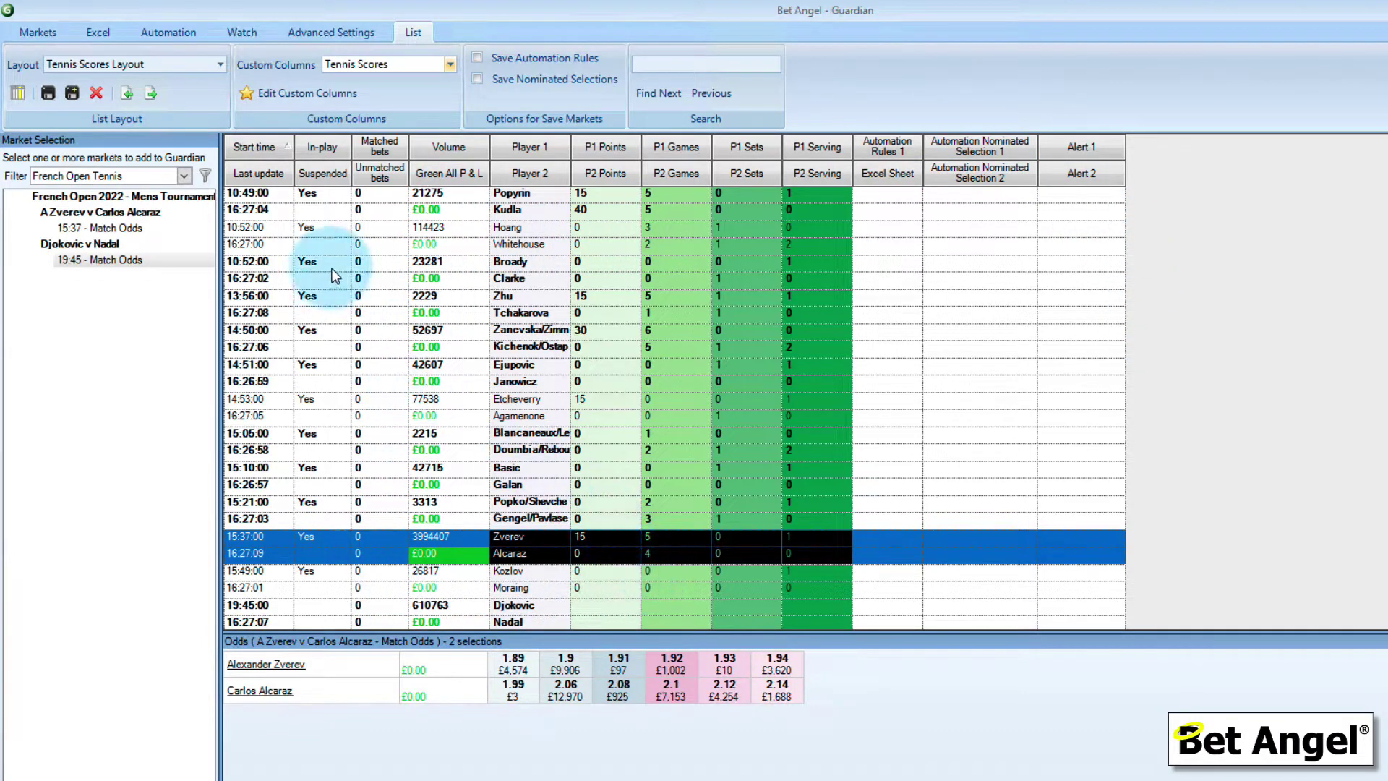
Set the Guardian refresh interval to 20 milliseconds.
{"action": "left_click", "coordinate": [45, 34]}
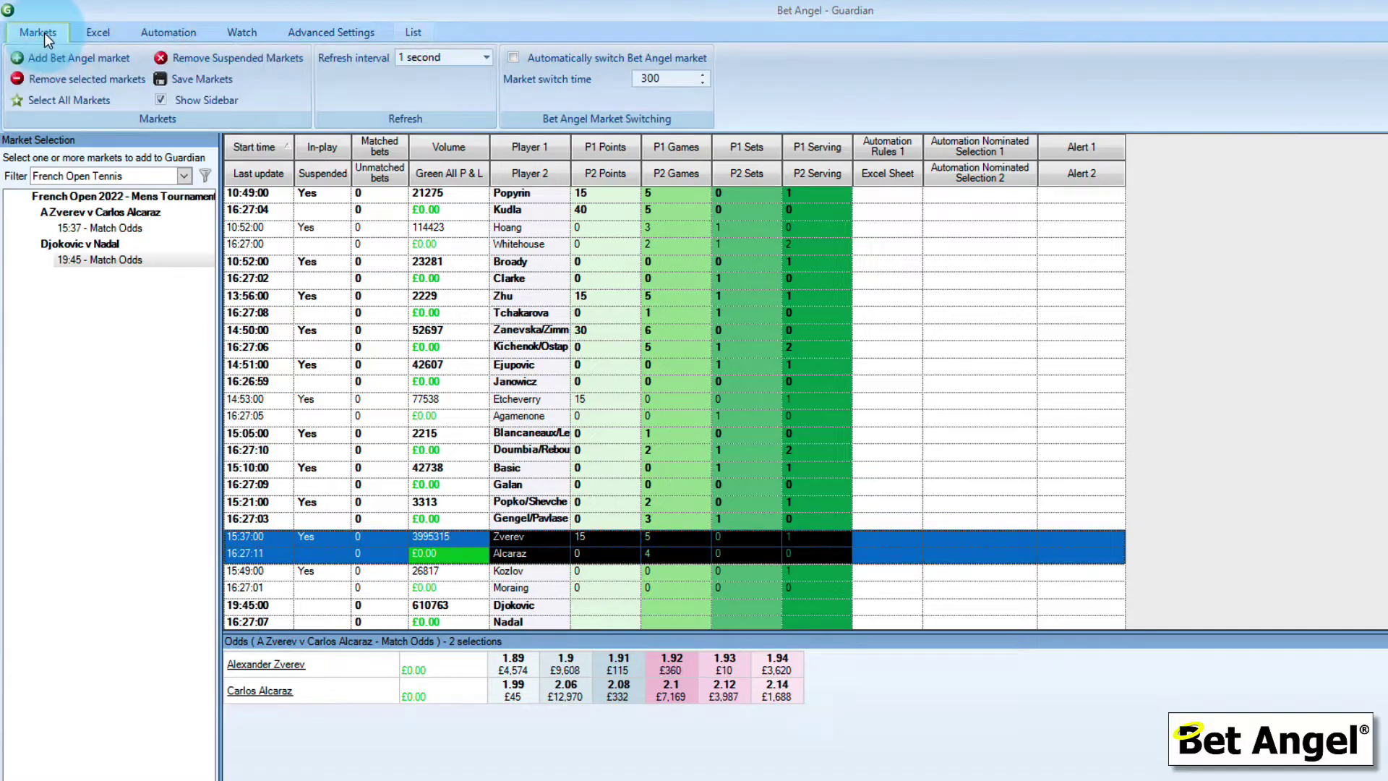
{"action": "left_click", "coordinate": [488, 59]}
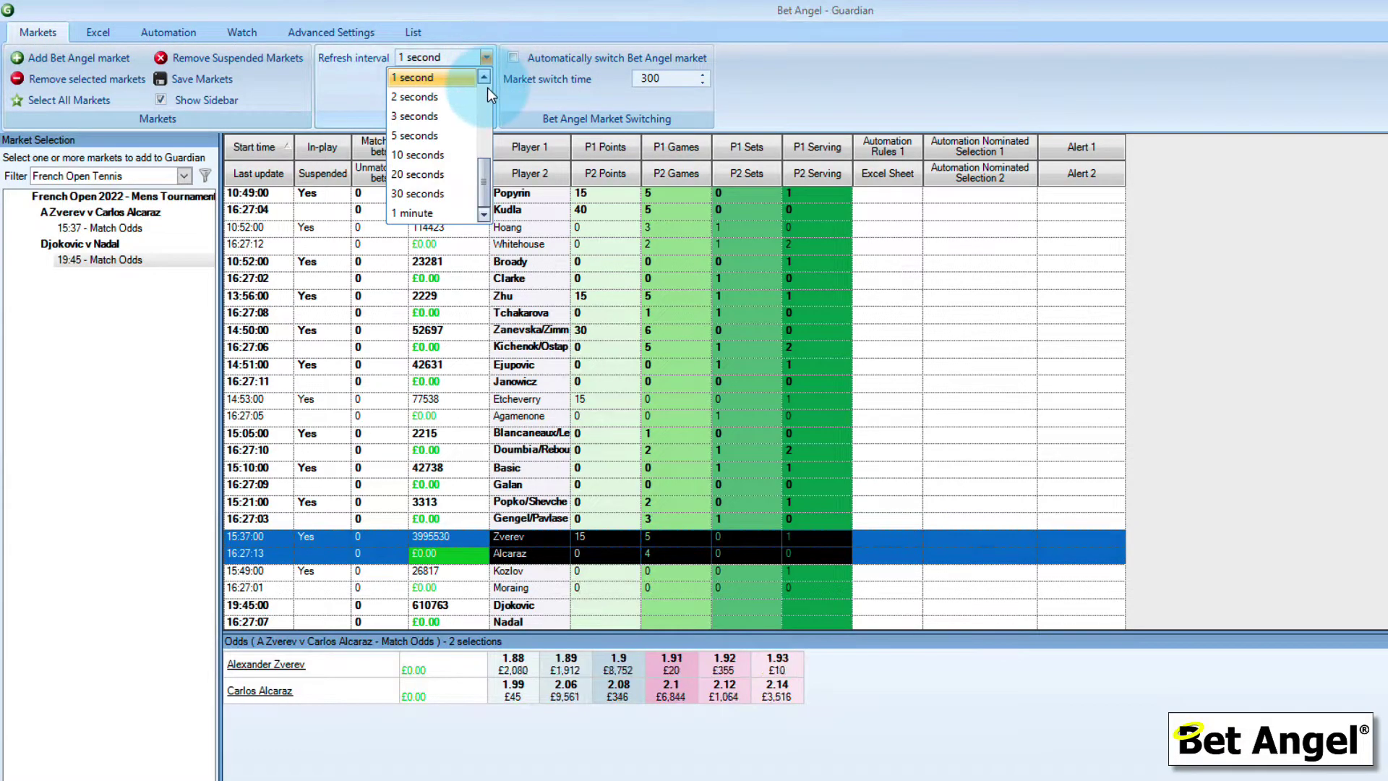
{"action": "left_click", "coordinate": [488, 88]}
{"action": "left_click", "coordinate": [441, 97]}
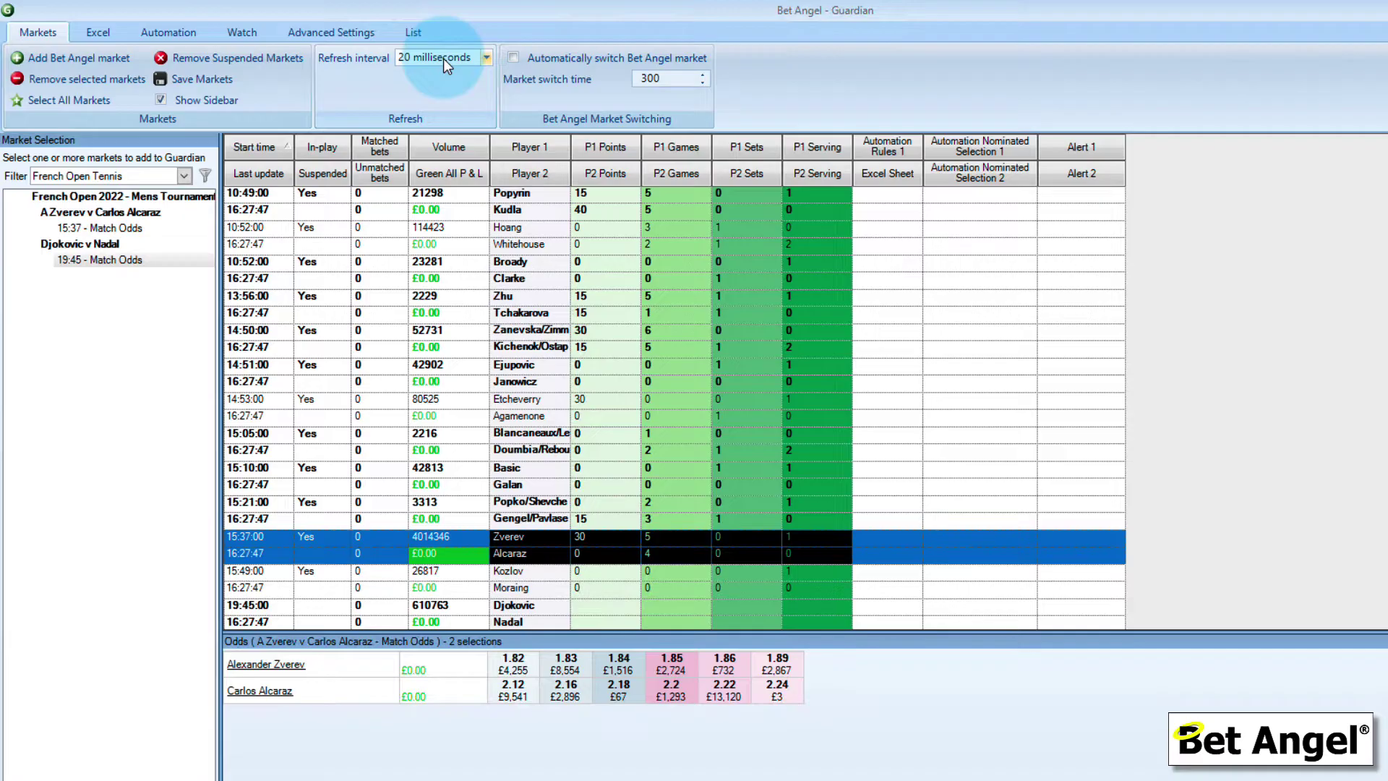
Change the Guardian list layout to Tennis Info with BP Count Layout.
{"action": "left_click", "coordinate": [415, 31]}
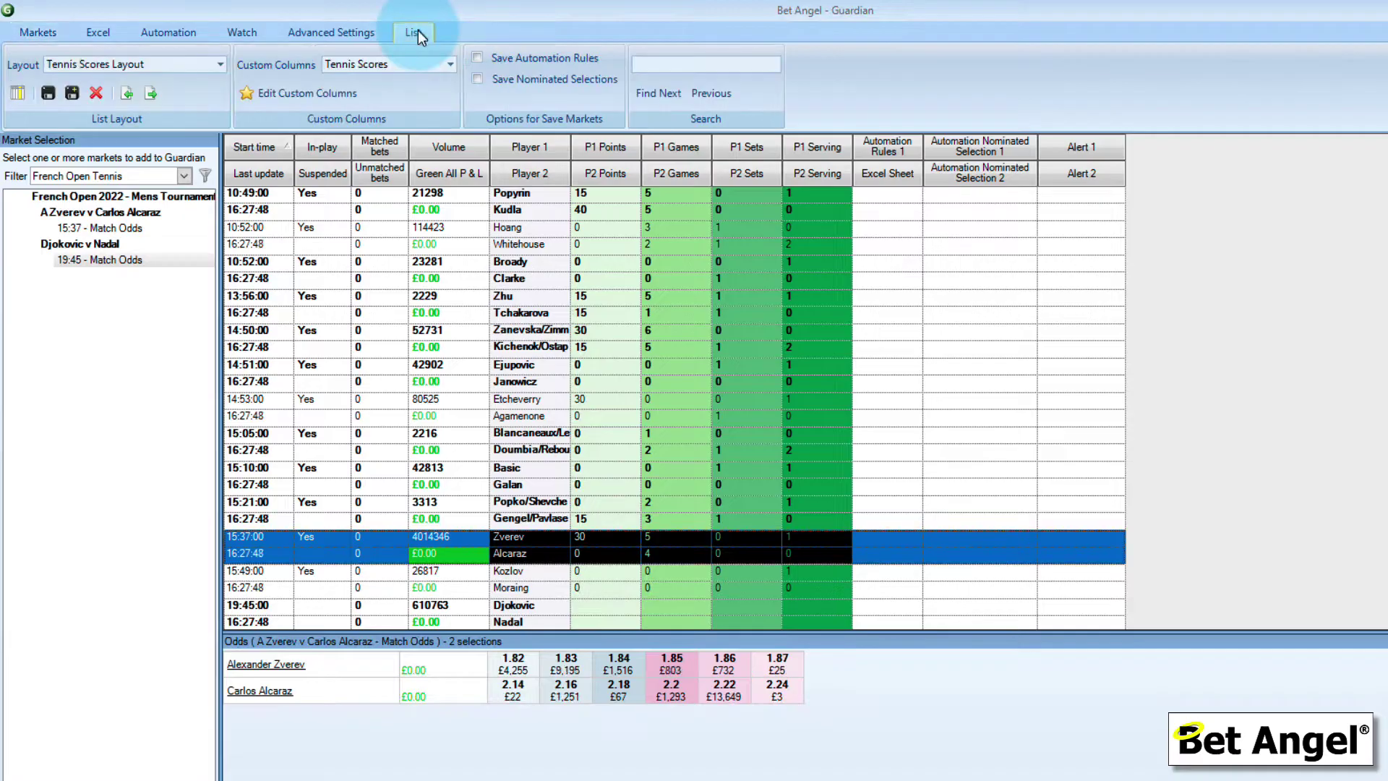
{"action": "left_click", "coordinate": [213, 64]}
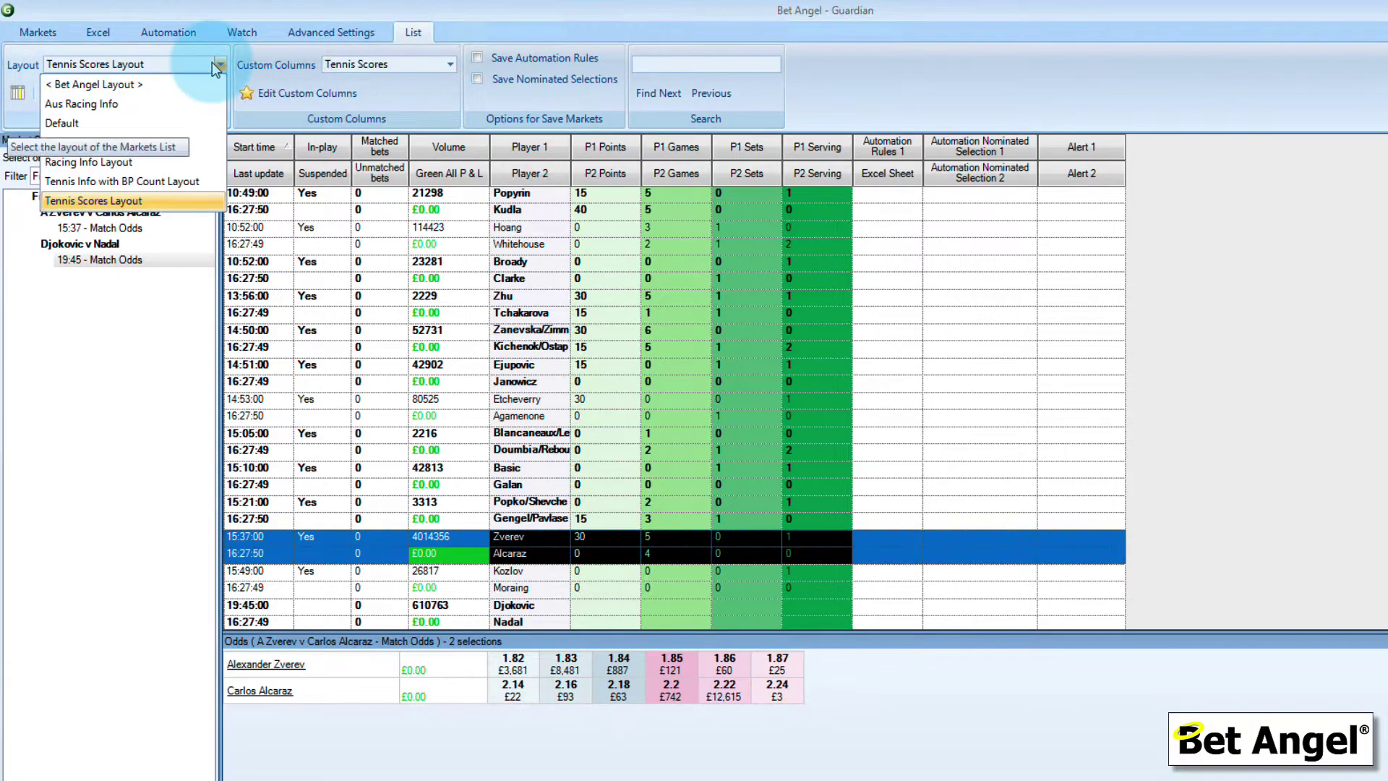
{"action": "left_click", "coordinate": [156, 186]}
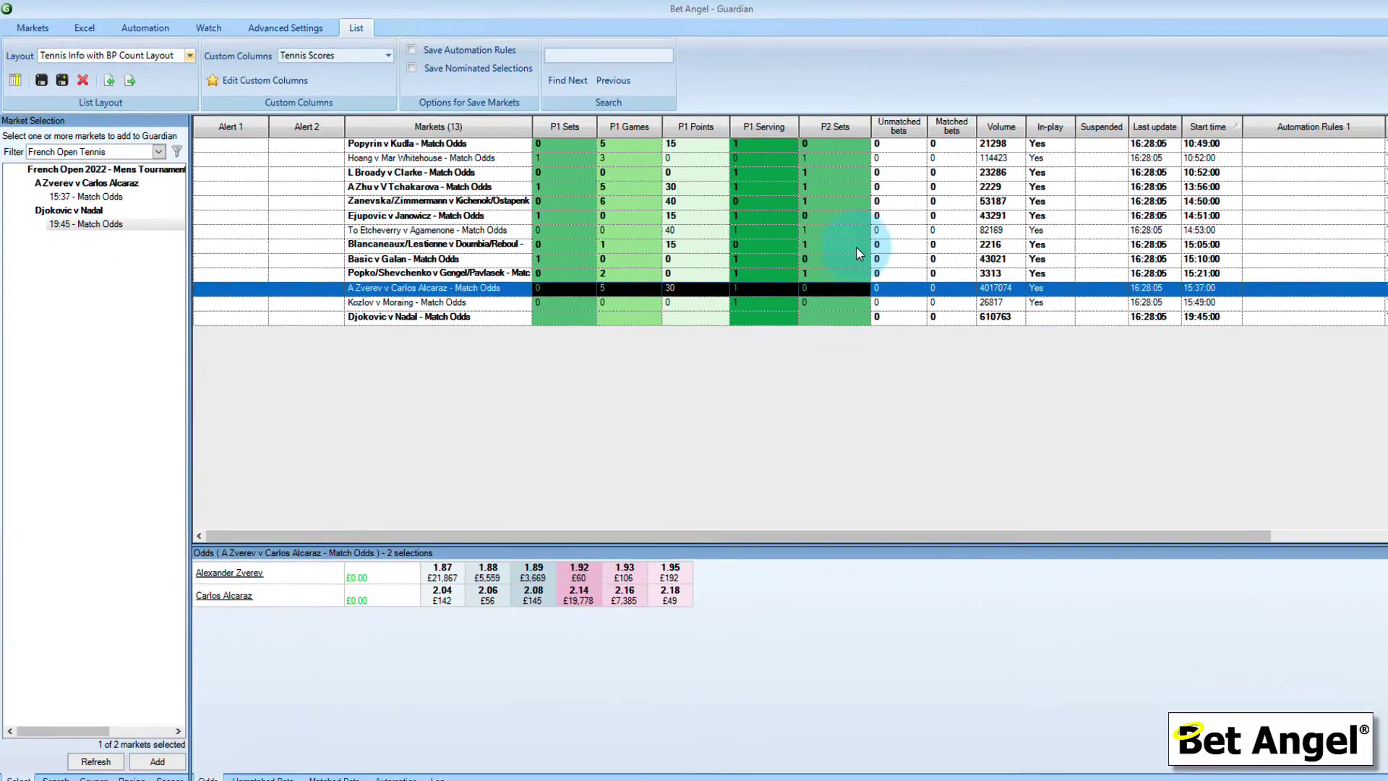
Examine the rules files assigned in the Automation Rules 2 column, then return to the score columns of the markets list.
{"action": "left_click_drag", "start_coordinate": [1183, 532], "coordinate": [1320, 532]}
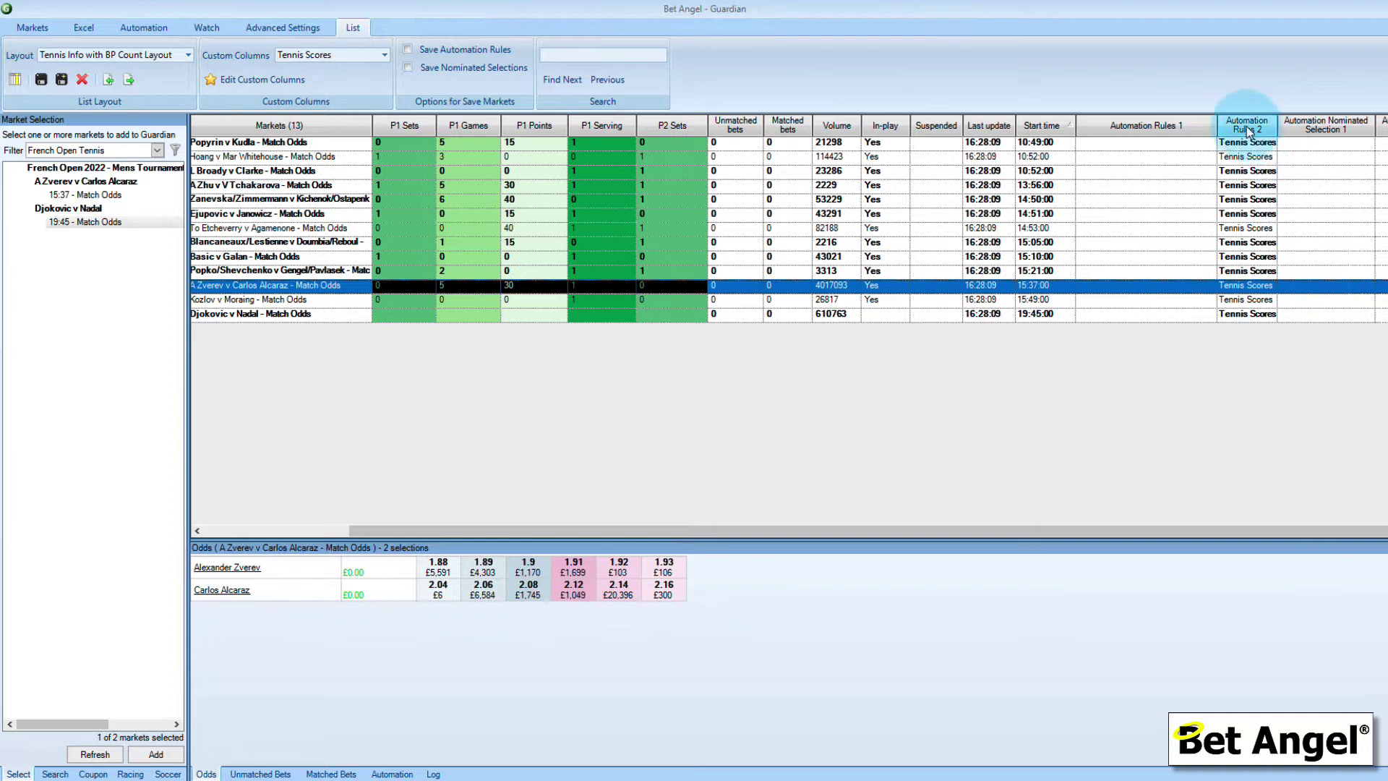
{"action": "left_click", "coordinate": [1249, 230]}
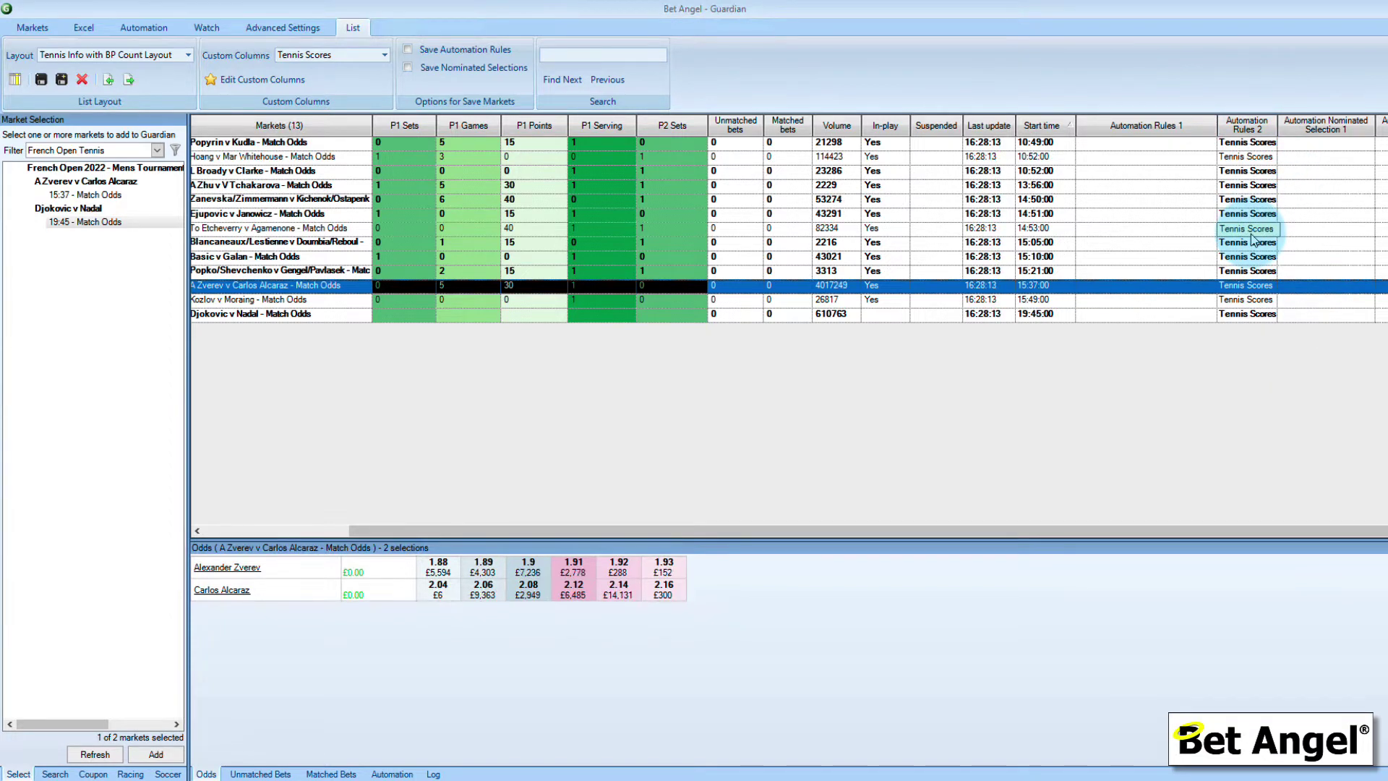
{"action": "left_click", "coordinate": [1251, 234]}
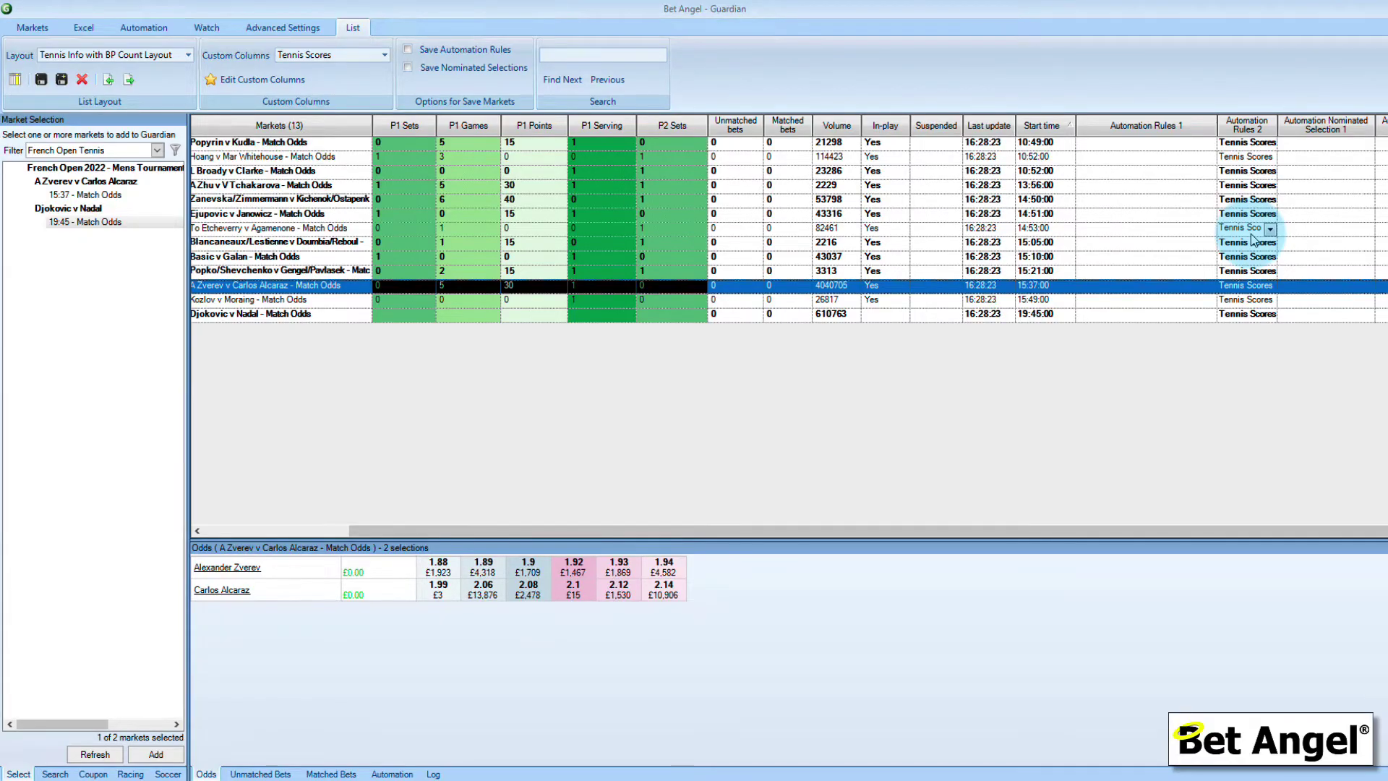
{"action": "left_click", "coordinate": [703, 302]}
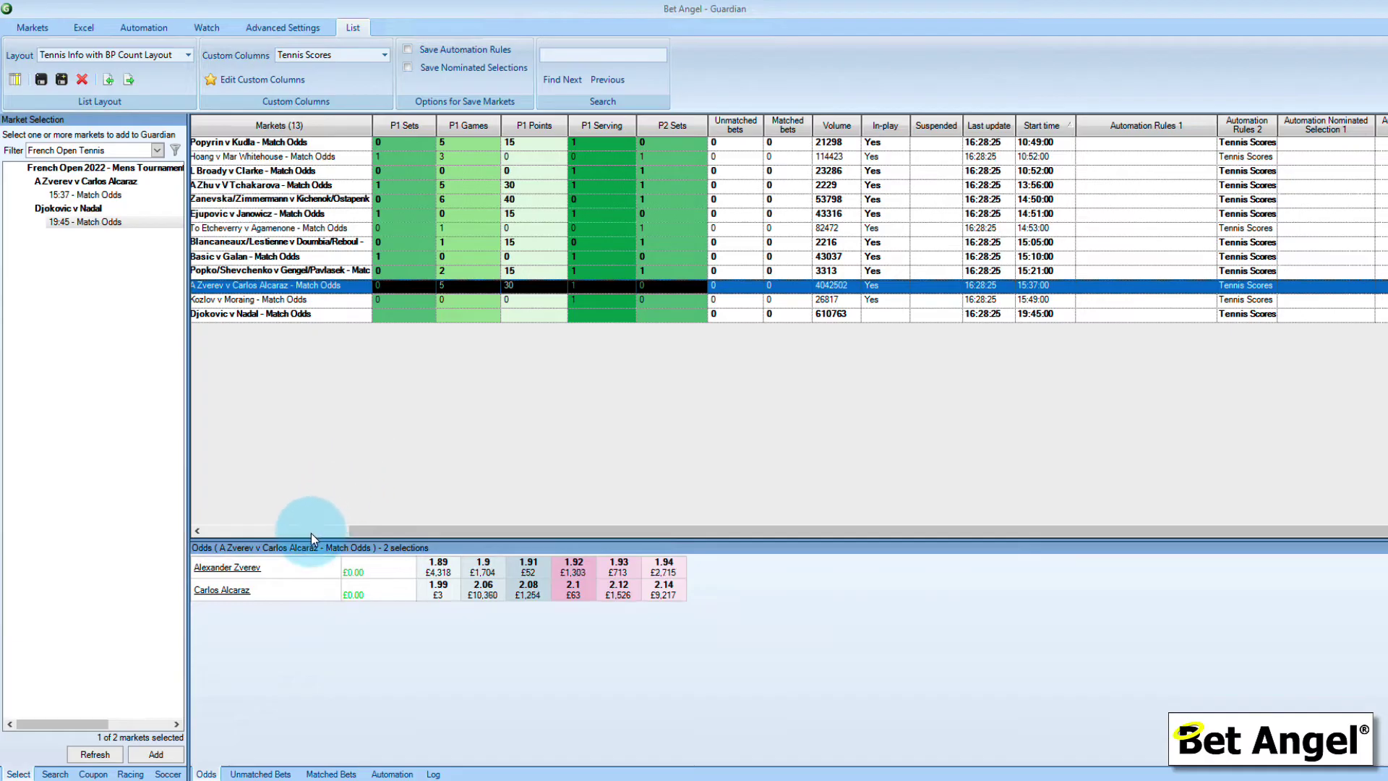
{"action": "left_click", "coordinate": [311, 532]}
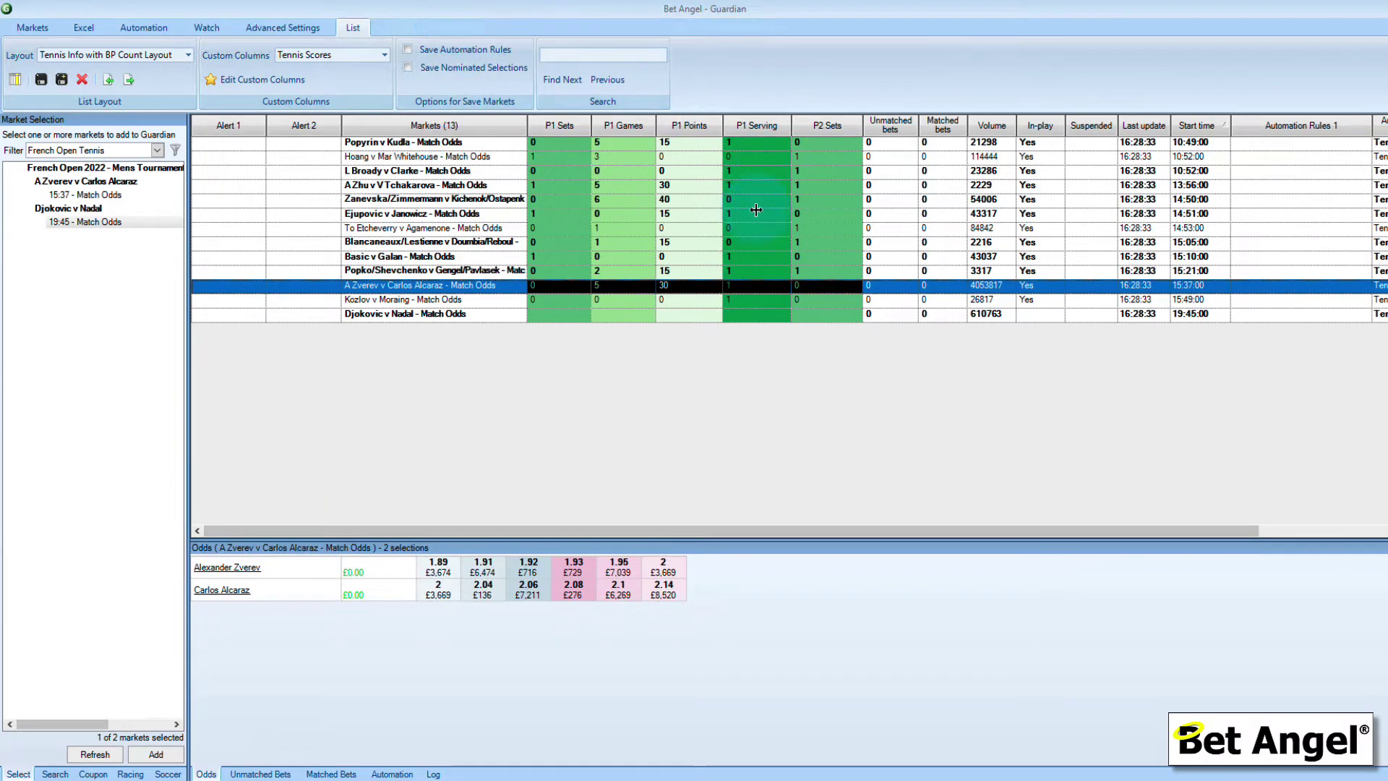
{"action": "left_click_drag", "start_coordinate": [657, 530], "coordinate": [776, 531]}
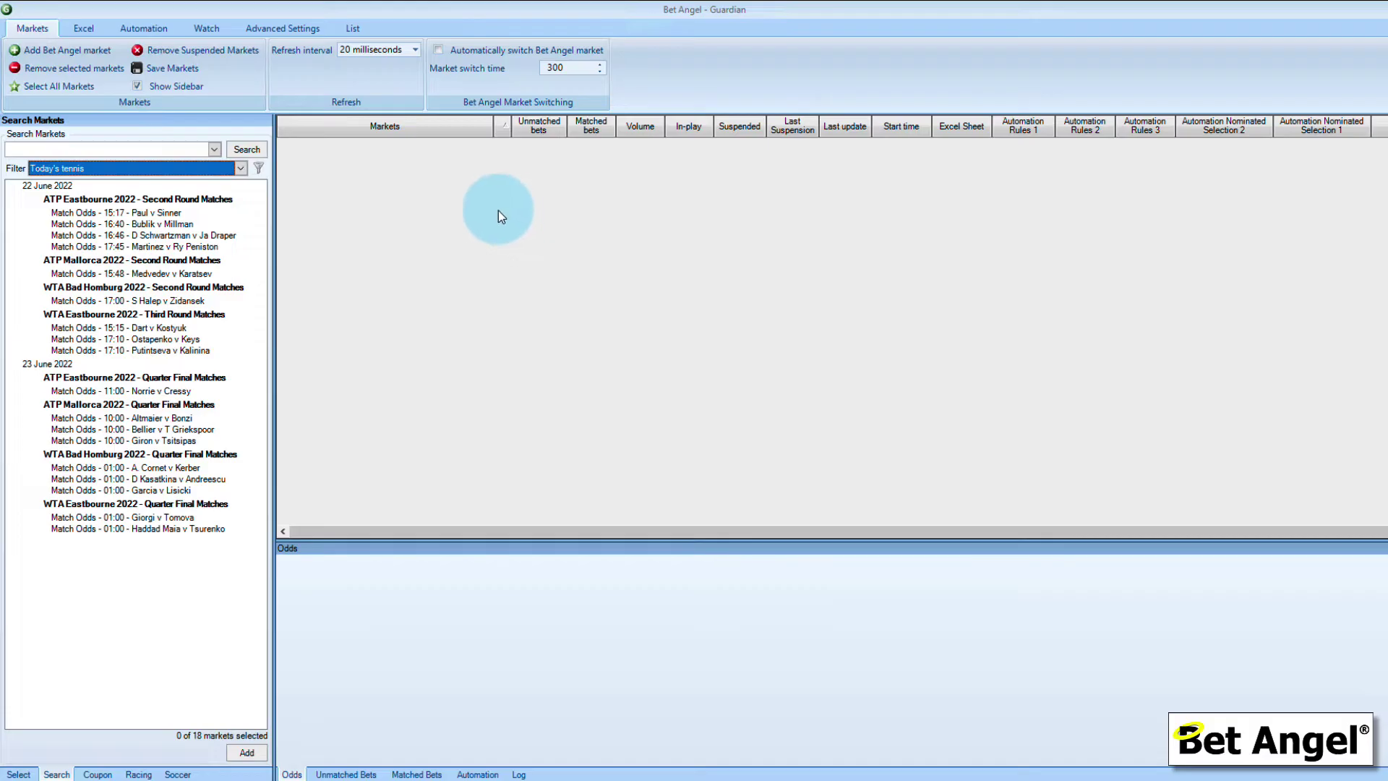
Select every market in the Today's tennis search results and add them all to the Guardian markets list.
{"action": "right_click", "coordinate": [161, 218]}
{"action": "left_click", "coordinate": [201, 220]}
{"action": "left_click_drag", "start_coordinate": [139, 212], "coordinate": [370, 214]}
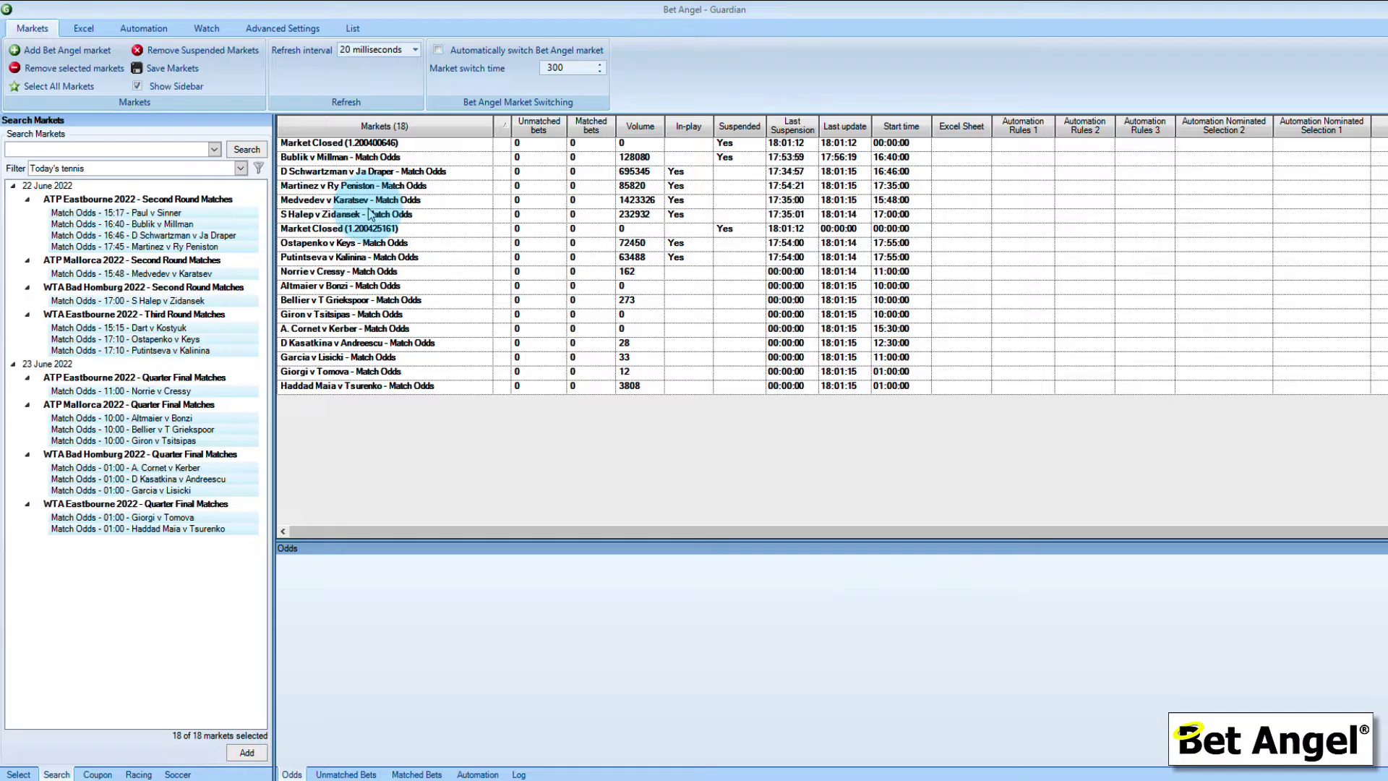
Remove the two closed markets from the Guardian markets list.
{"action": "left_click", "coordinate": [365, 145]}
{"action": "key", "text": "Delete"}
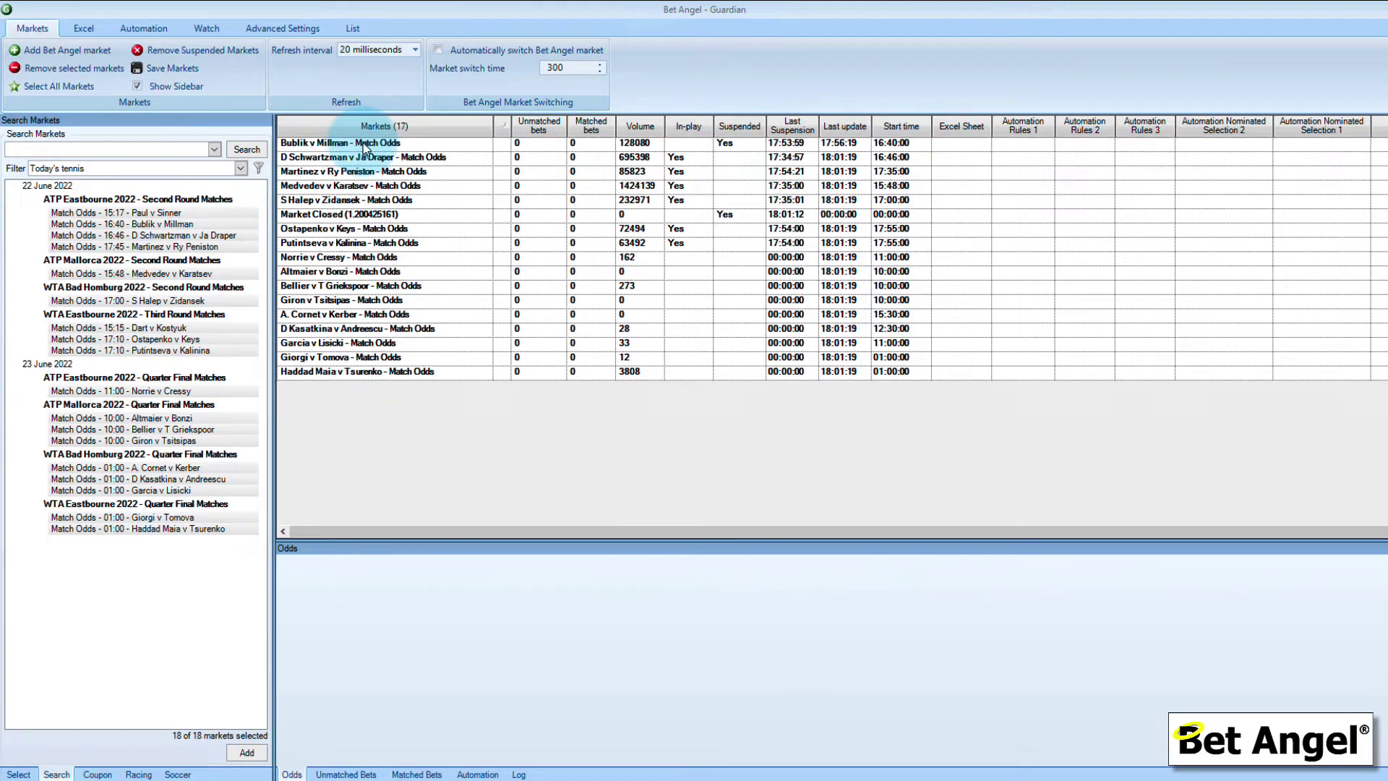
{"action": "left_click", "coordinate": [370, 215]}
{"action": "key", "text": "Delete"}
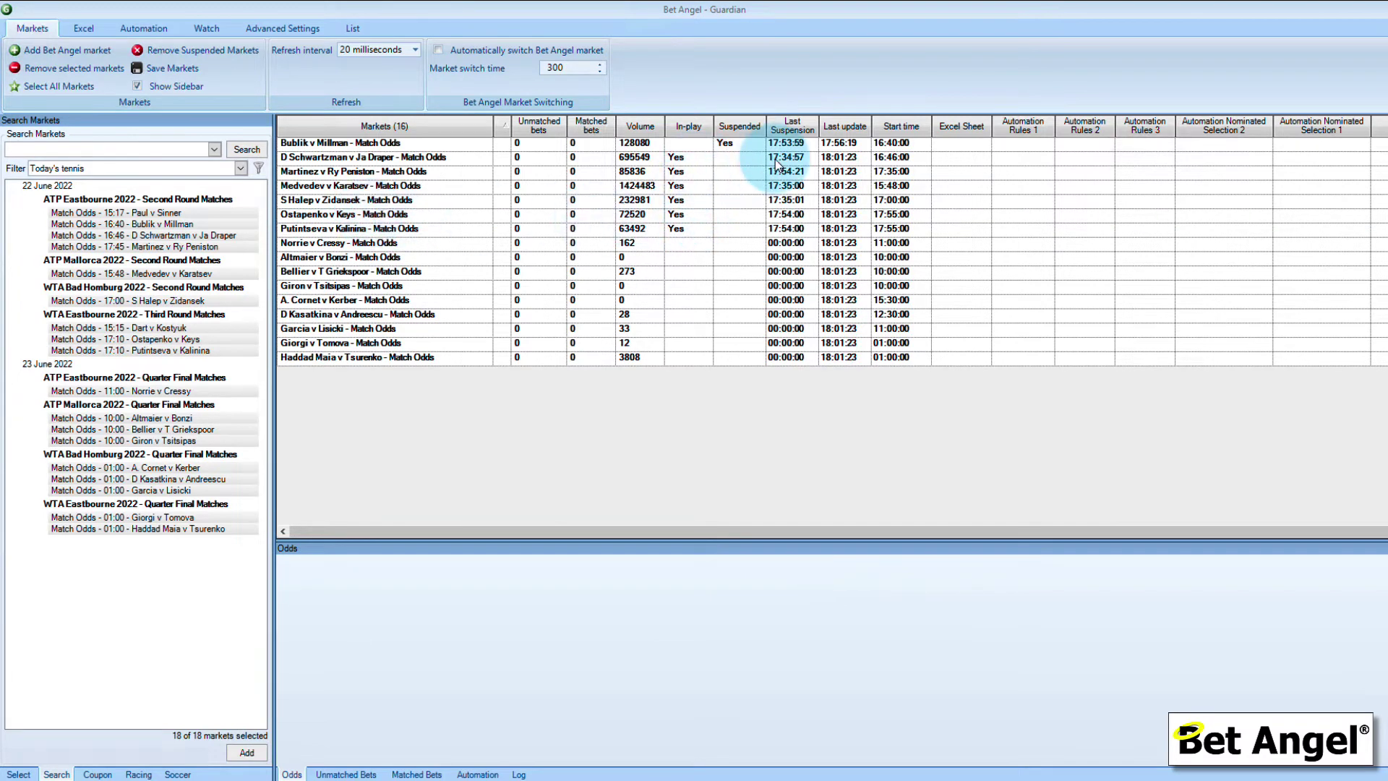
Sort the markets list by volume from highest to lowest, and re-sort it by in-play status with in-play matches first.
{"action": "left_click", "coordinate": [390, 145]}
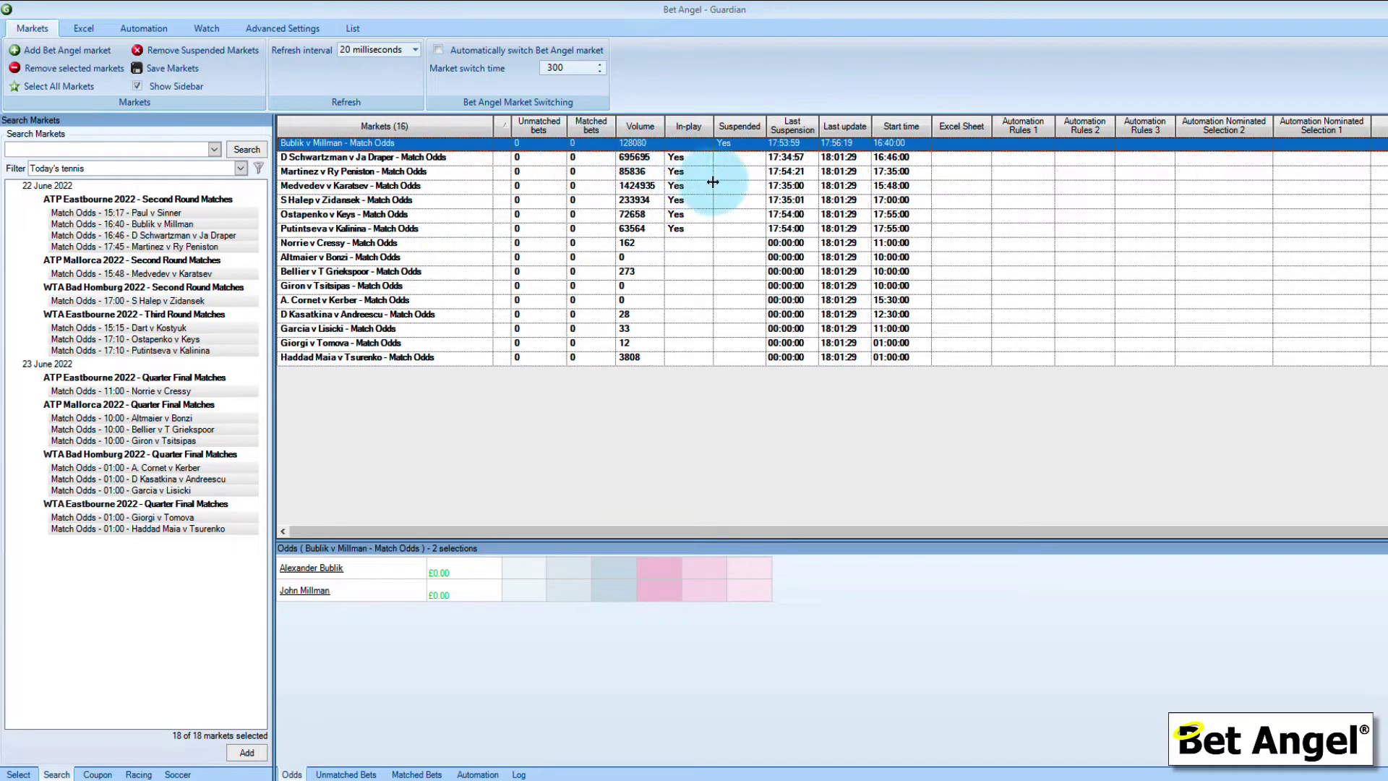
{"action": "left_click", "coordinate": [637, 128]}
{"action": "left_click", "coordinate": [636, 129]}
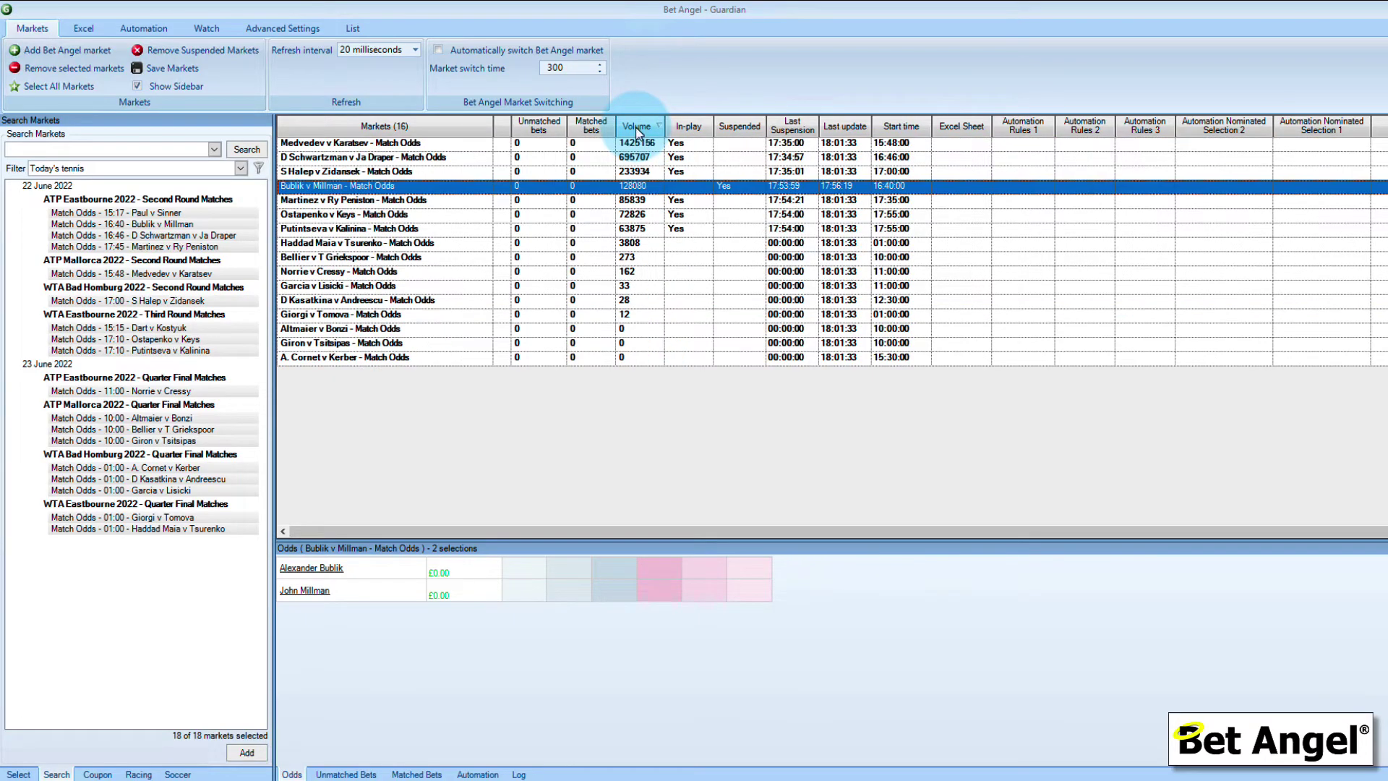
{"action": "left_click", "coordinate": [703, 128]}
{"action": "left_click", "coordinate": [701, 129]}
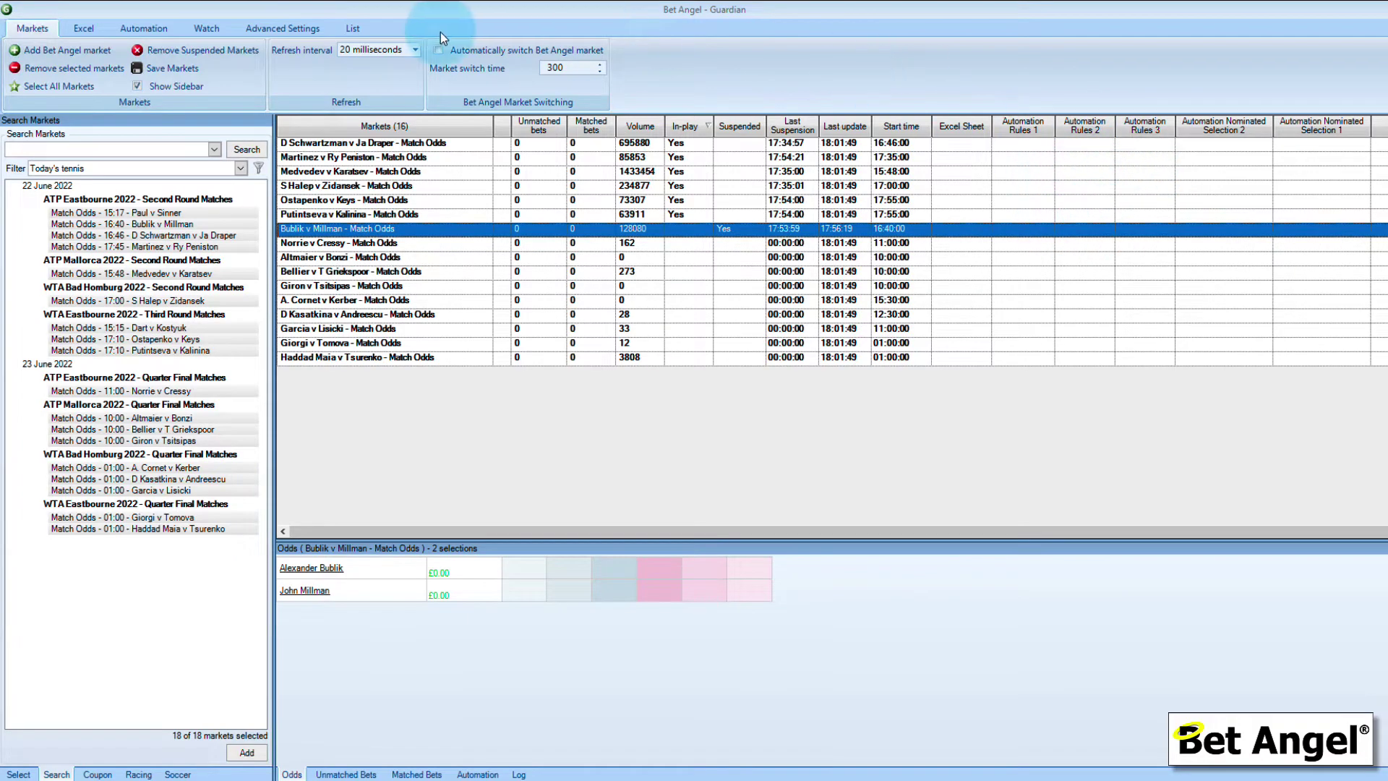
Apply the Tennis Scores rules file to all markets as Rules 1 and the 15-40 Strategy Alert file as Rules 2.
{"action": "left_click", "coordinate": [149, 29]}
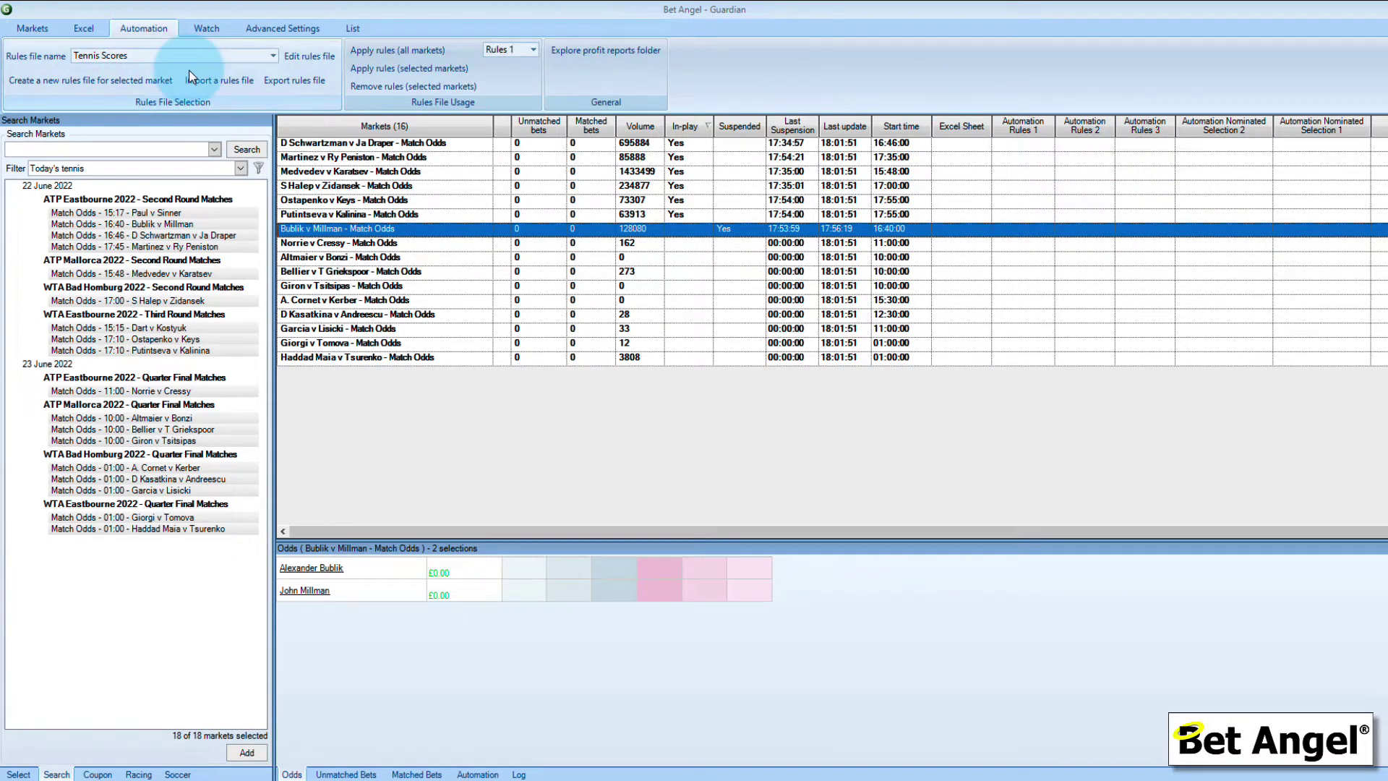
{"action": "left_click", "coordinate": [385, 50]}
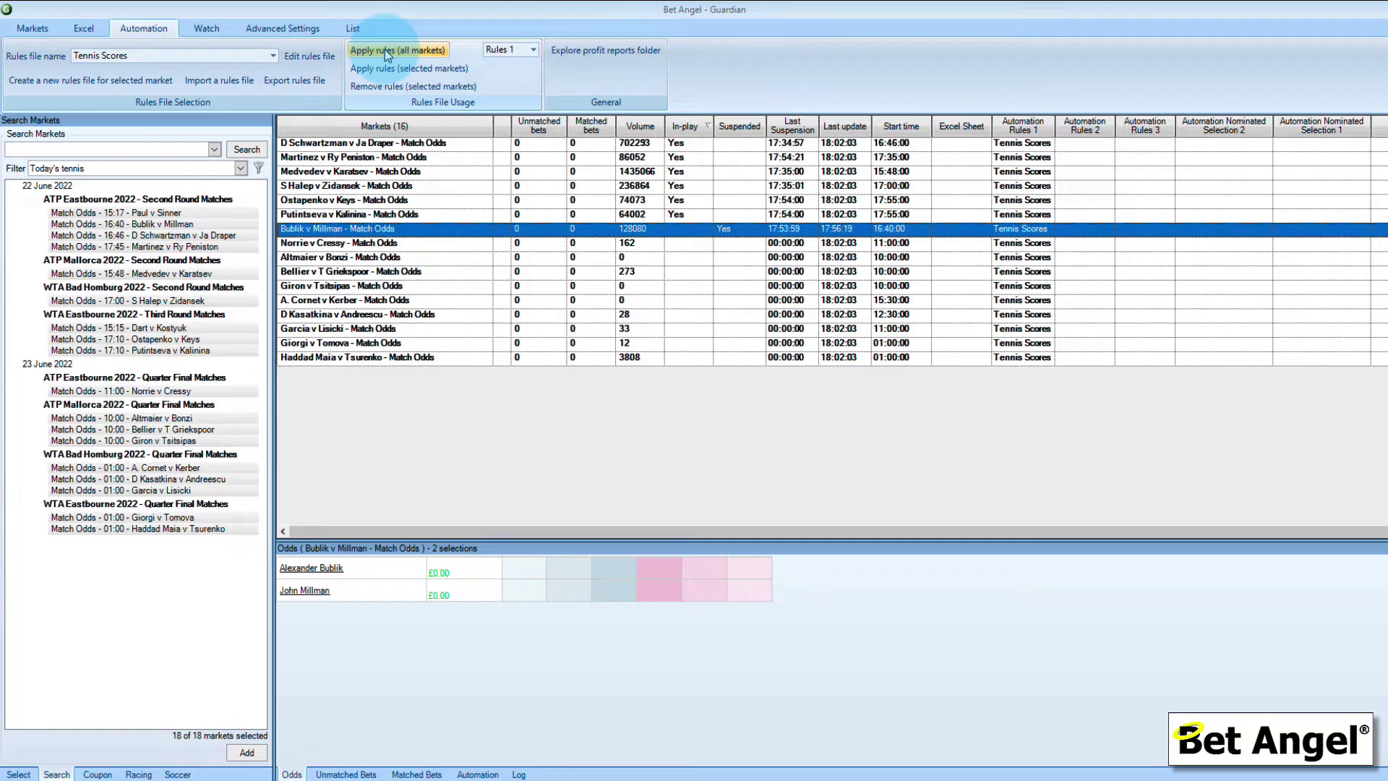
{"action": "left_click", "coordinate": [190, 56]}
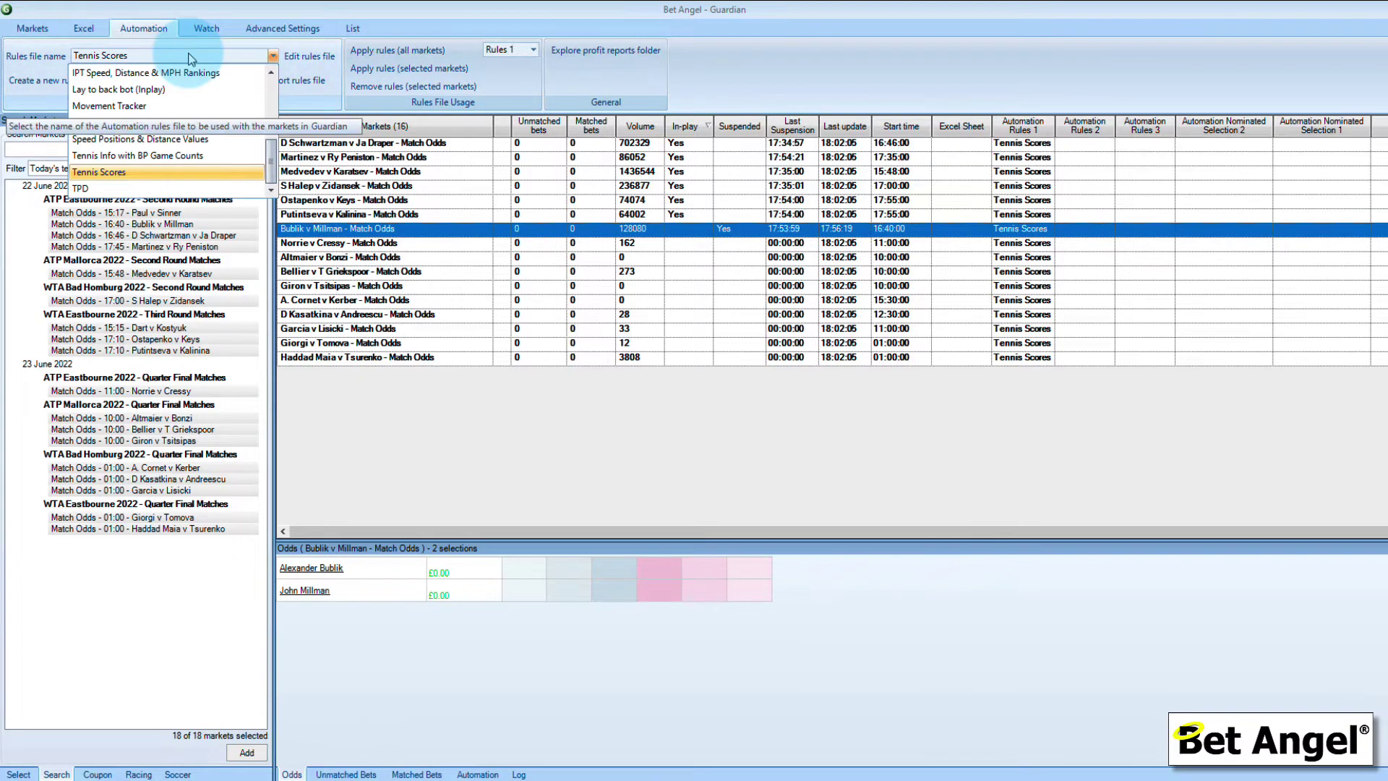
{"action": "left_click_drag", "start_coordinate": [270, 153], "coordinate": [267, 88]}
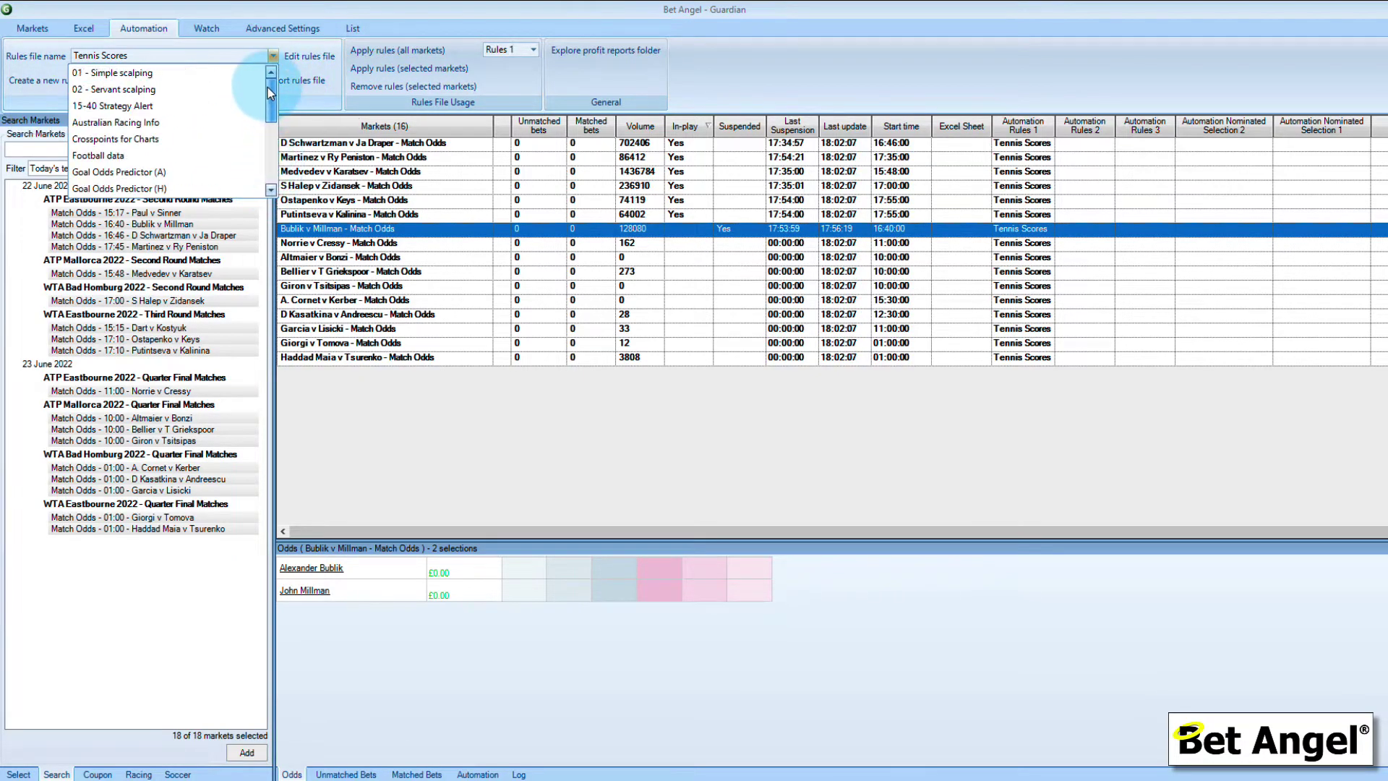
{"action": "left_click", "coordinate": [148, 109]}
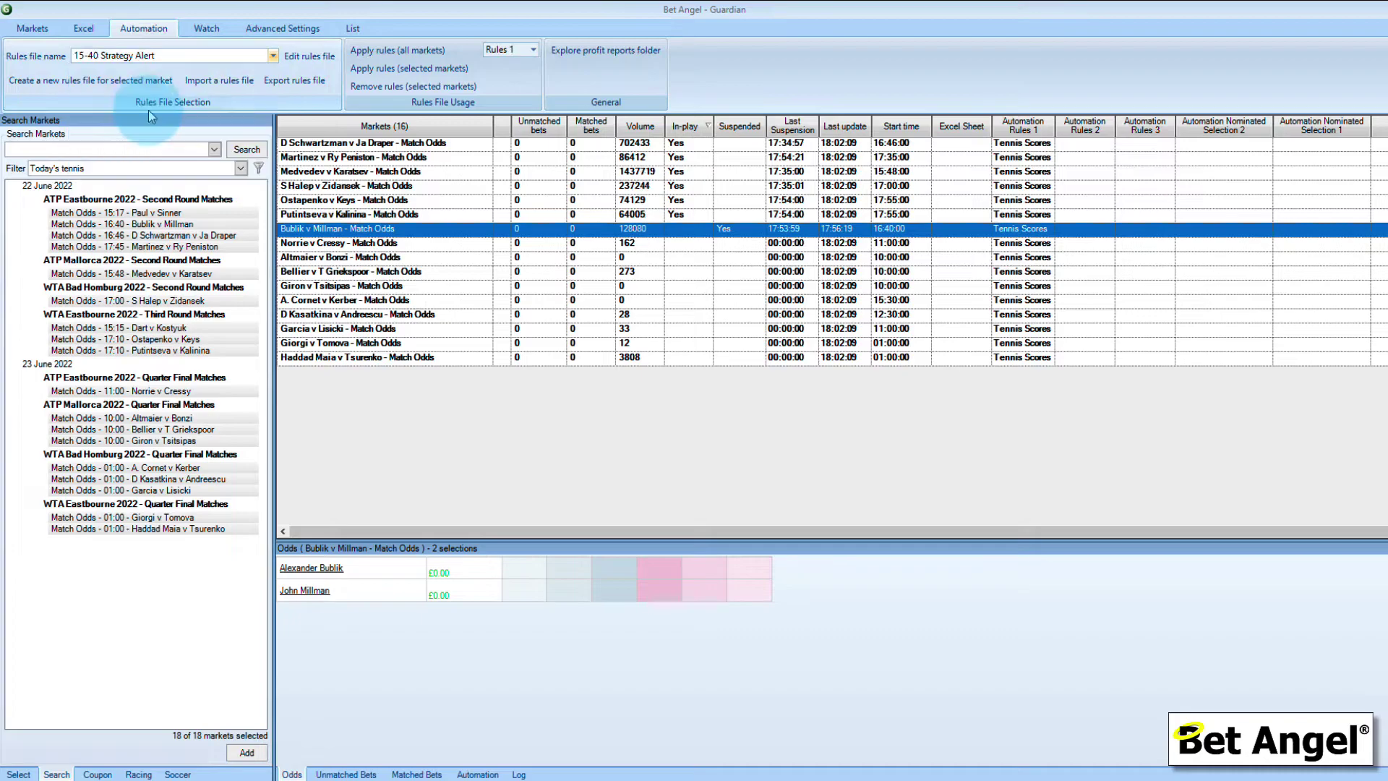
{"action": "left_click", "coordinate": [536, 53]}
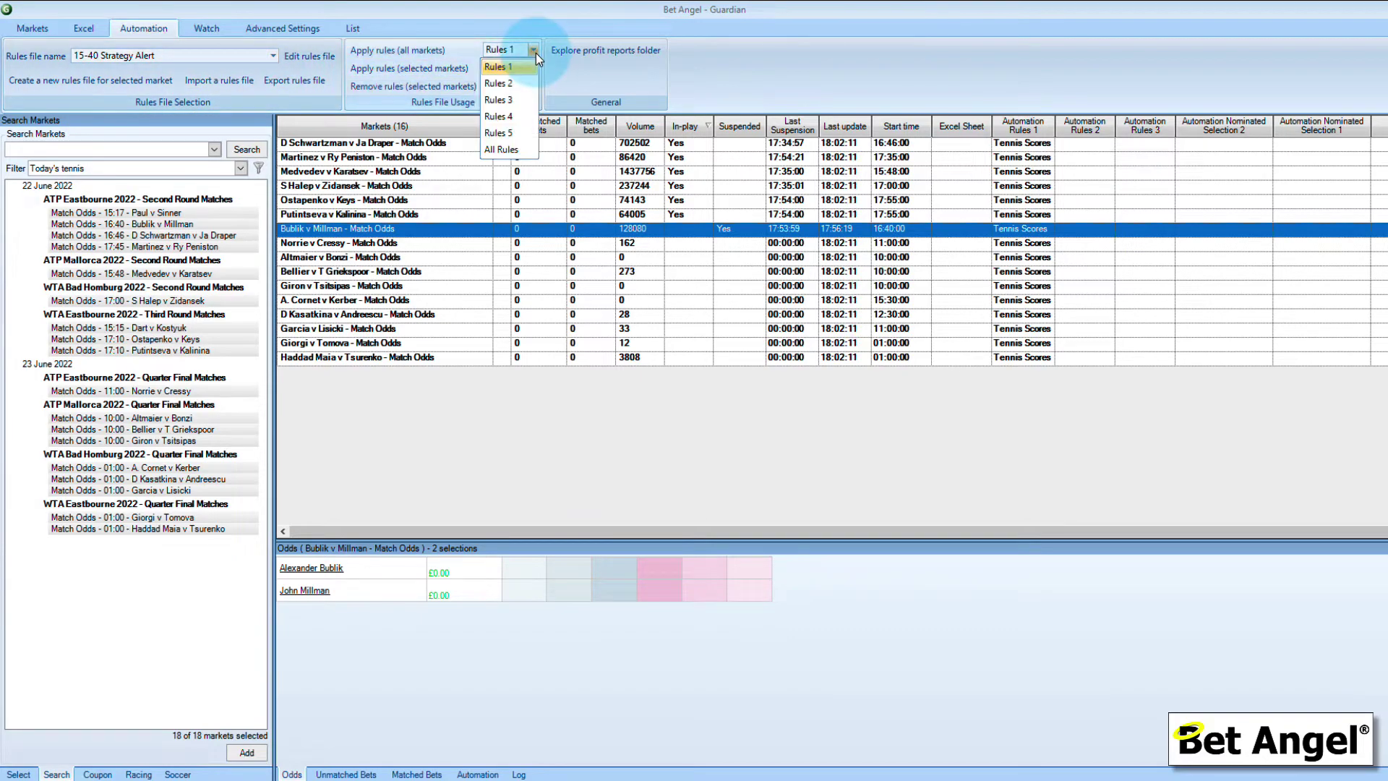
{"action": "left_click", "coordinate": [519, 84]}
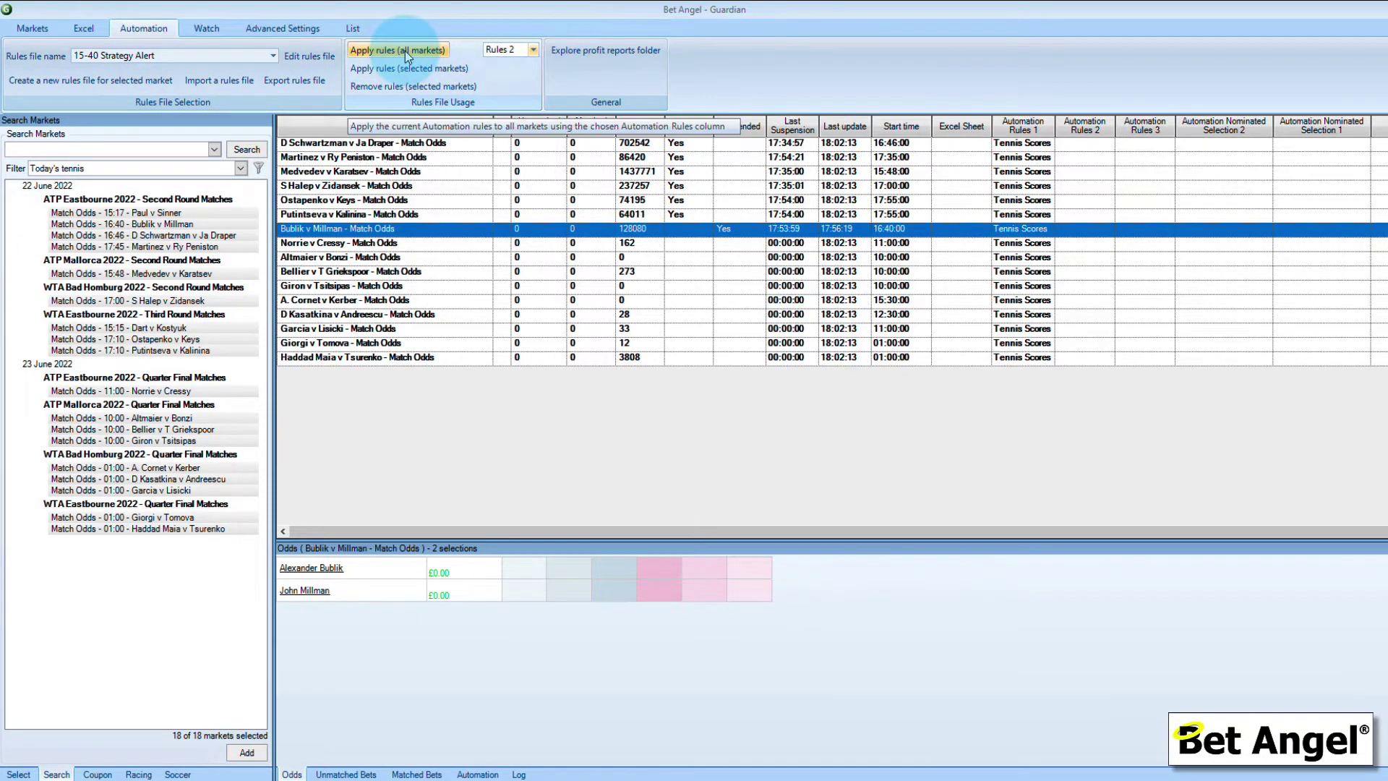
{"action": "left_click", "coordinate": [407, 51]}
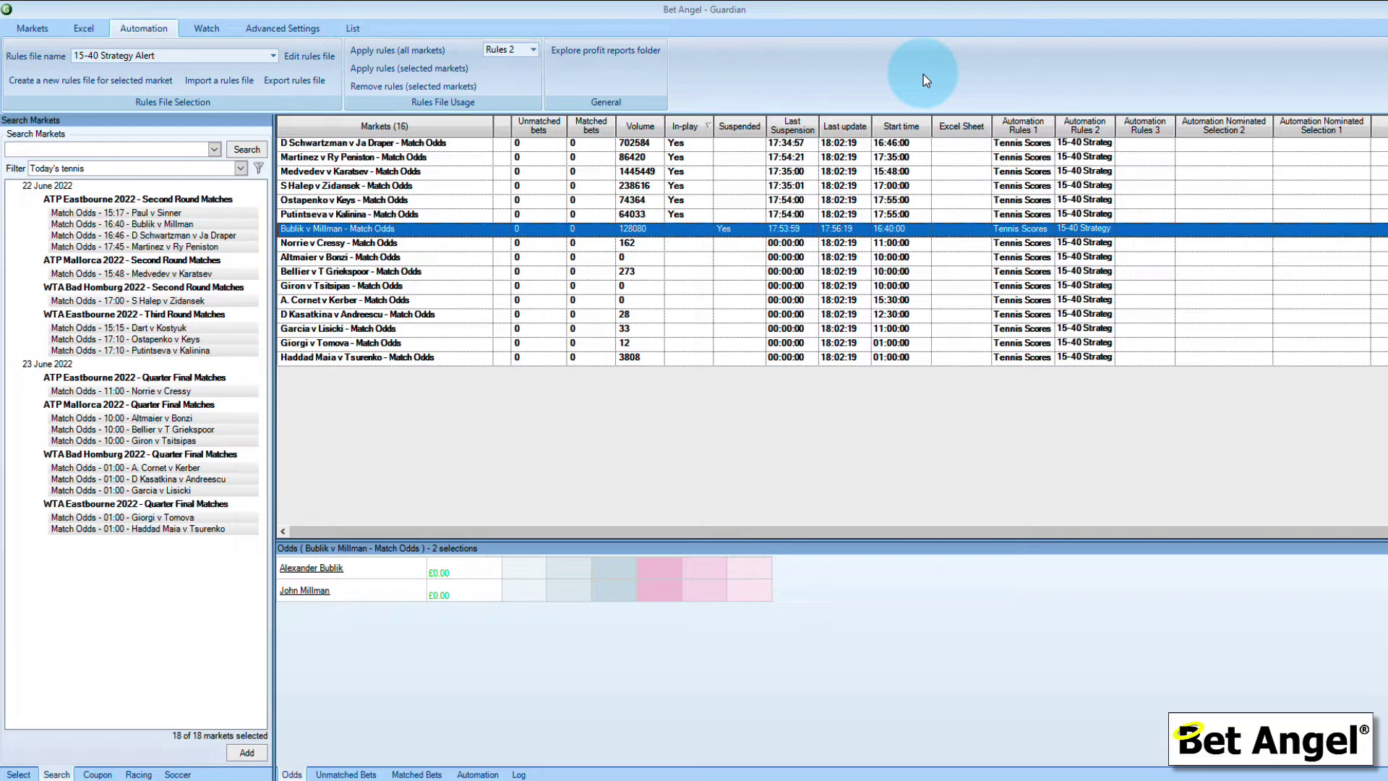
Add the six in-play markets, from D Schwartzman v Ja Draper to Putintseva v Kalinina, to Watch 1 and display that watch list.
{"action": "left_click", "coordinate": [444, 214]}
{"action": "key", "text": "shift+Up"}
{"action": "key", "text": "shift+Up"}
{"action": "key", "text": "shift+Up"}
{"action": "key", "text": "shift+Up"}
{"action": "key", "text": "shift+Up"}
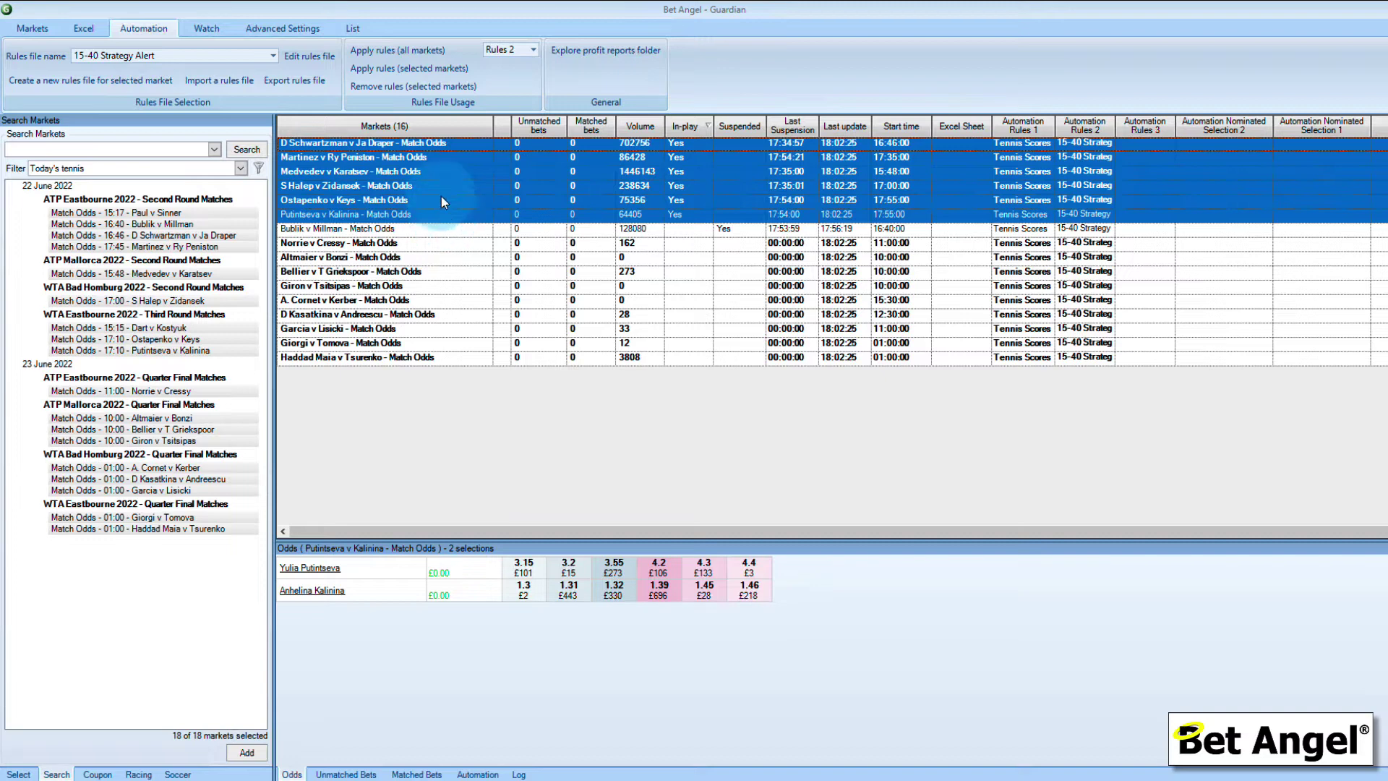
{"action": "left_click", "coordinate": [207, 29]}
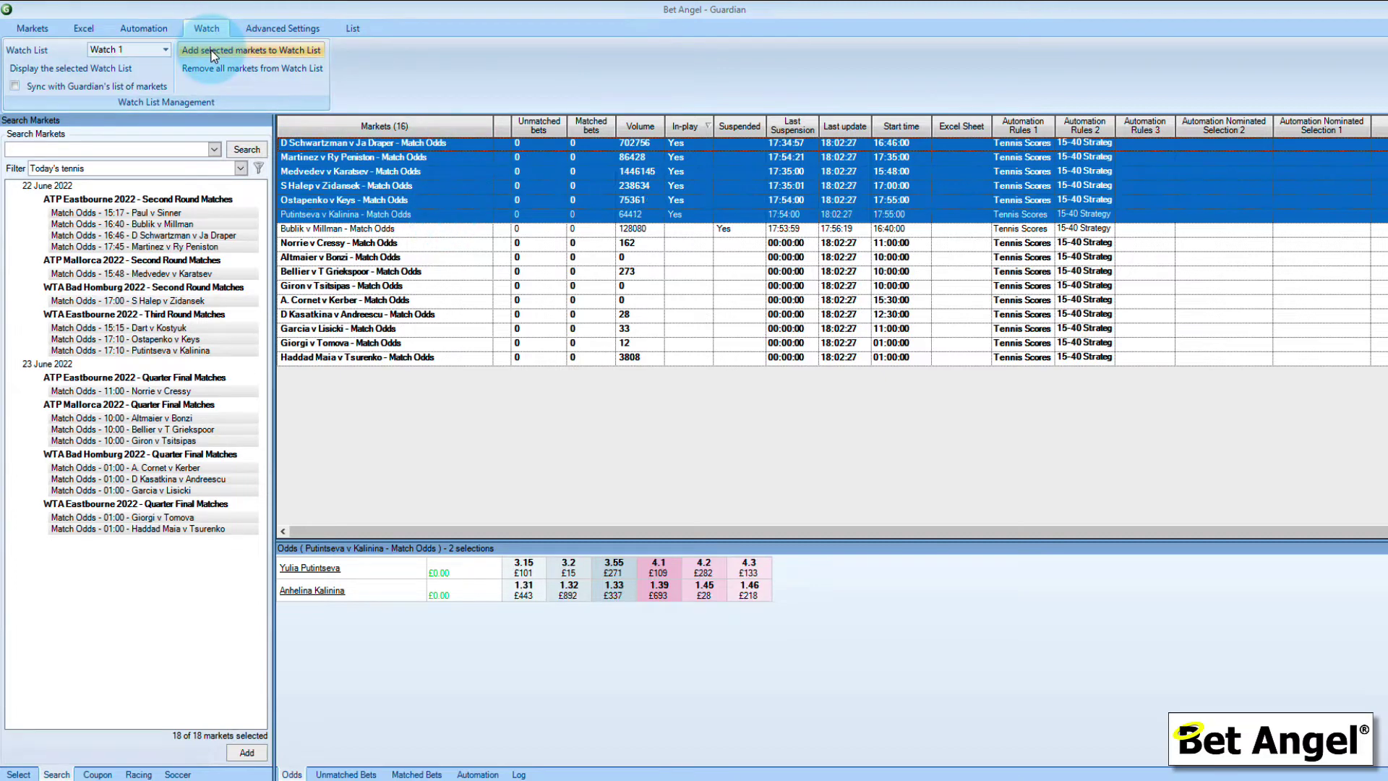
{"action": "left_click", "coordinate": [165, 52]}
{"action": "left_click", "coordinate": [165, 52]}
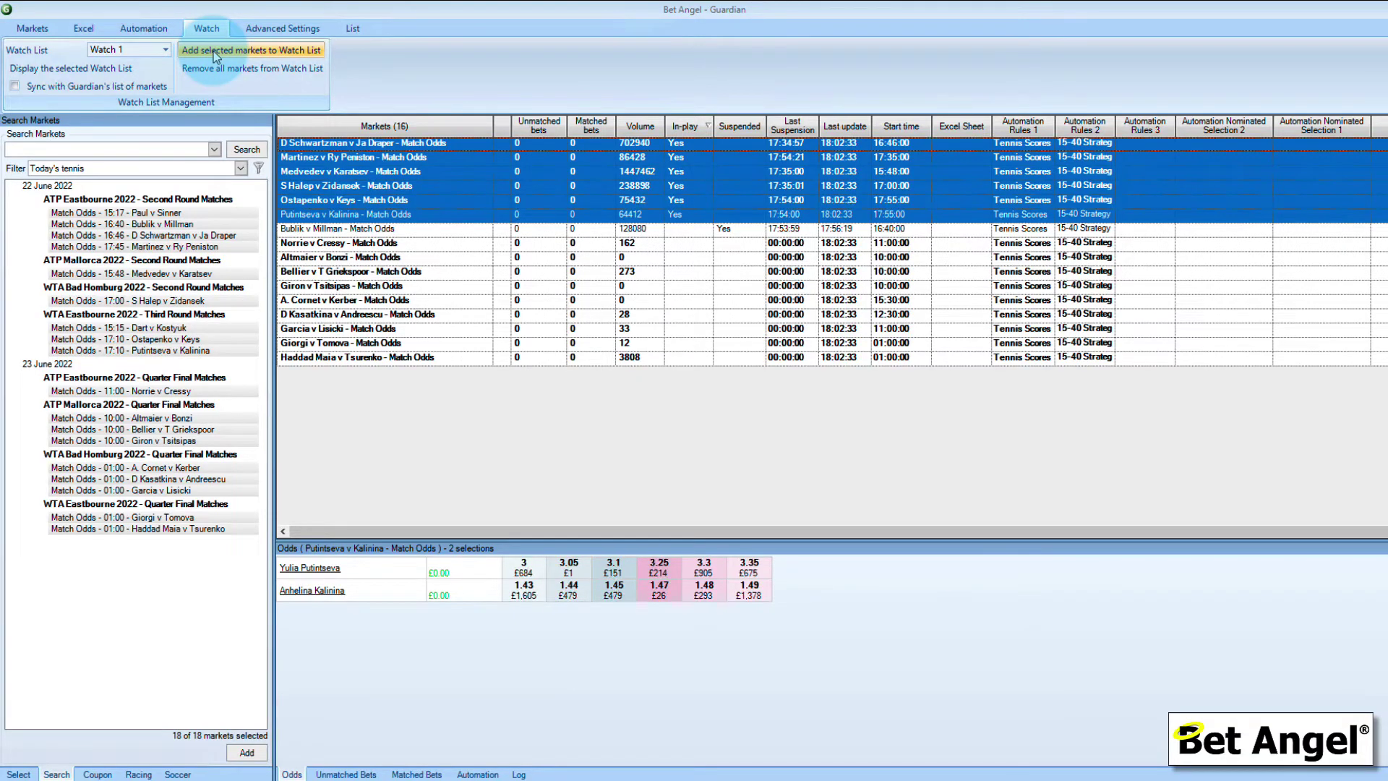
{"action": "left_click", "coordinate": [86, 70]}
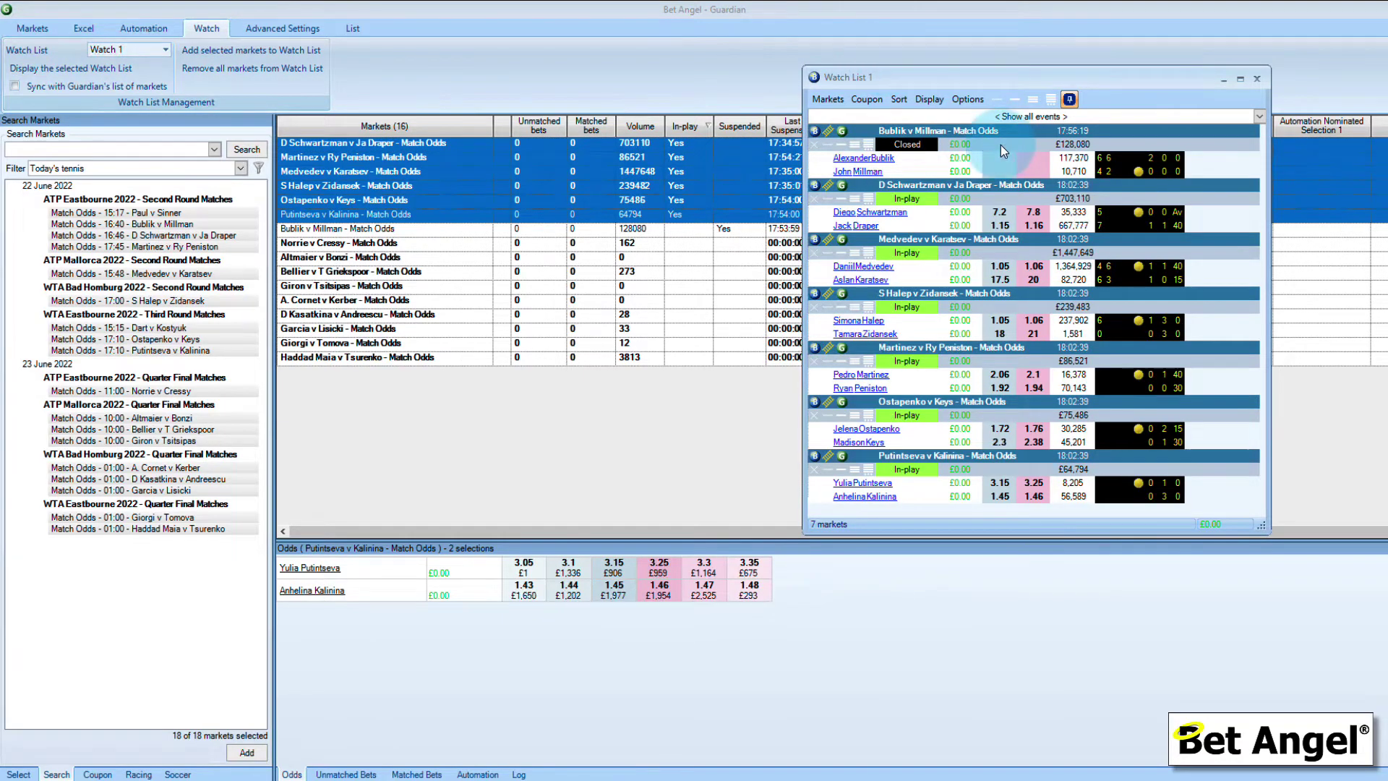
Compare the single-selection and all-selections views of the watch list and review its display options.
{"action": "left_click", "coordinate": [1016, 99]}
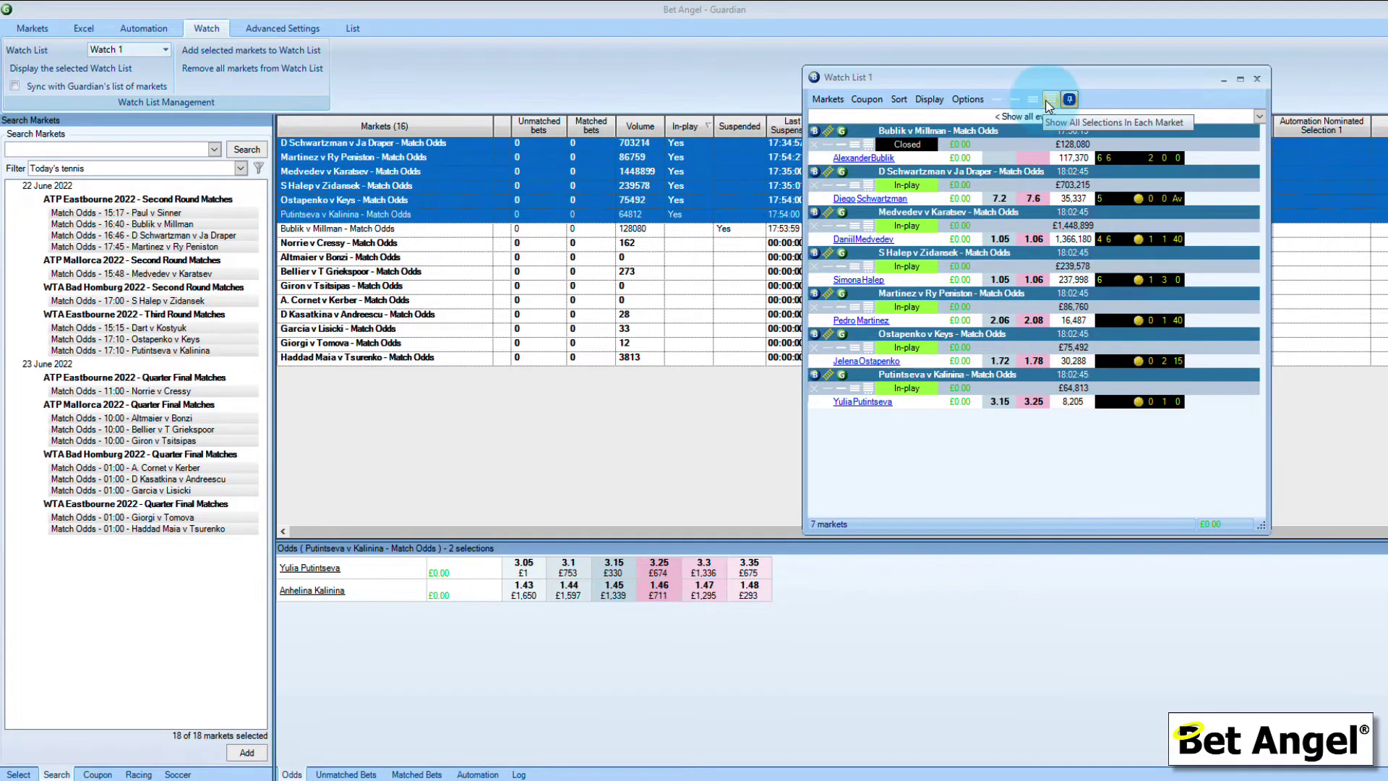
{"action": "left_click", "coordinate": [1047, 105]}
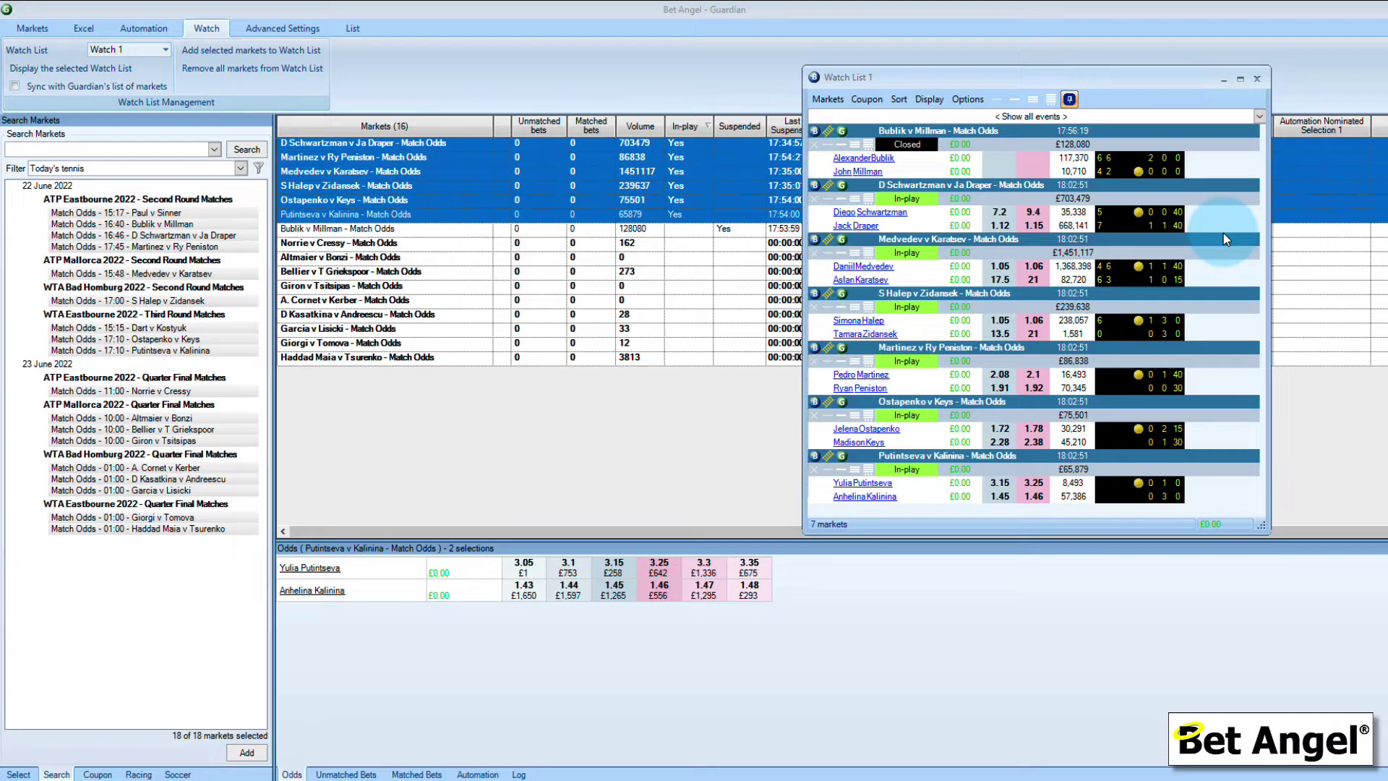
{"action": "left_click", "coordinate": [931, 100]}
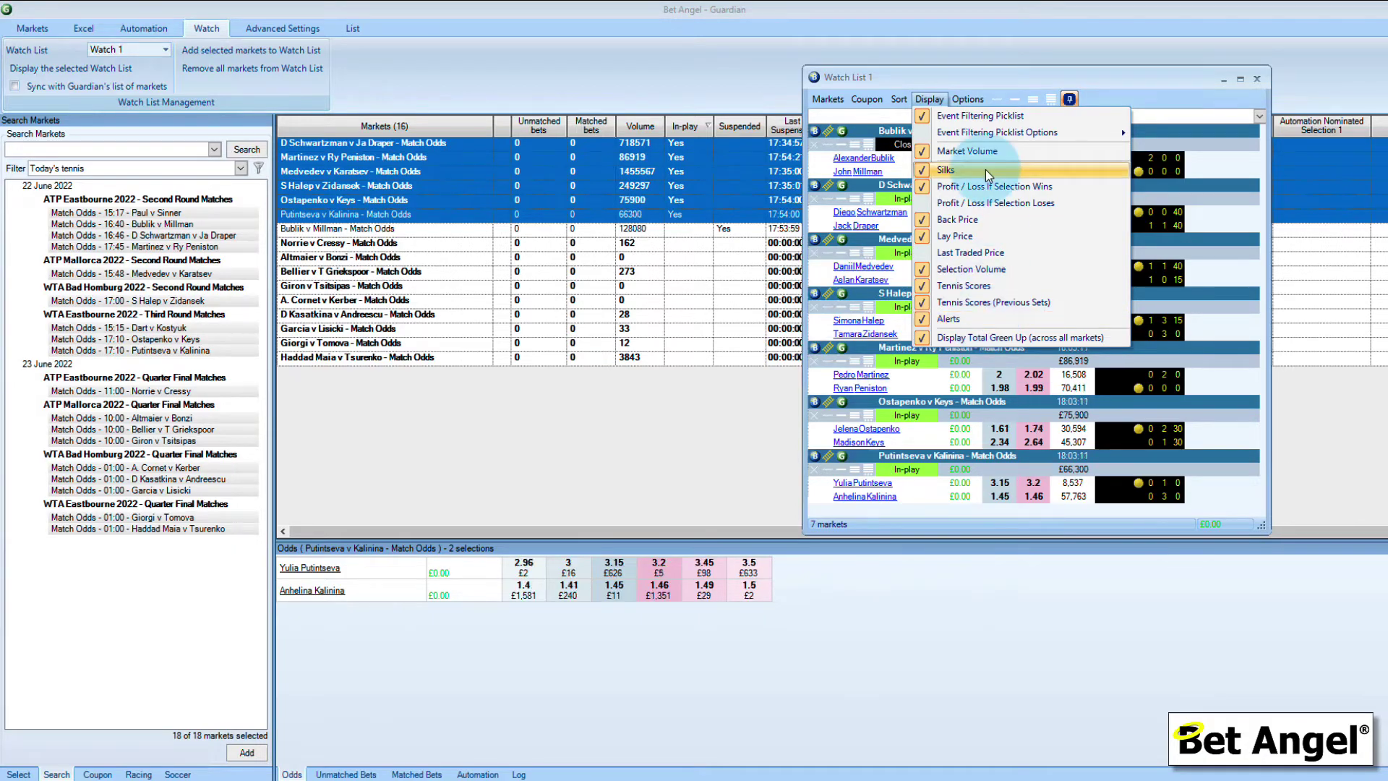
{"action": "left_click", "coordinate": [998, 78]}
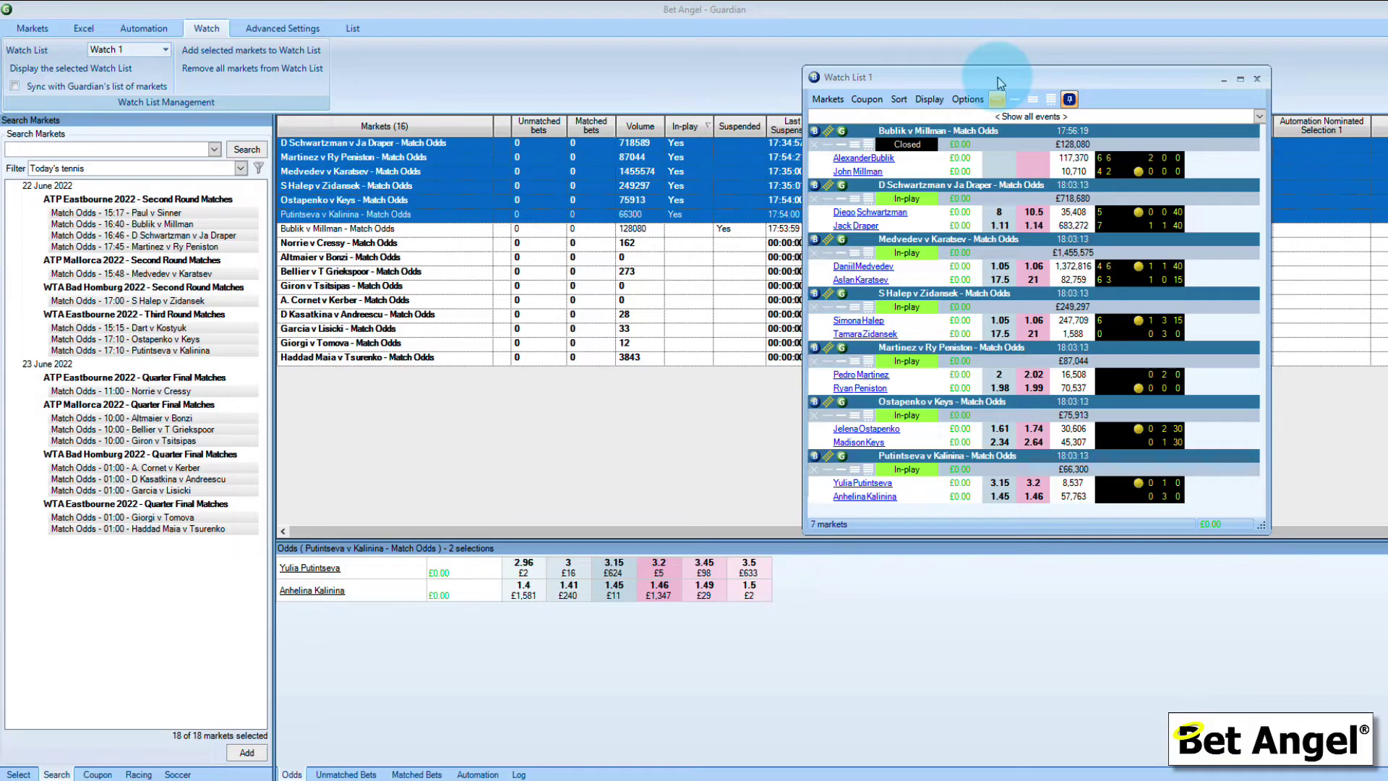
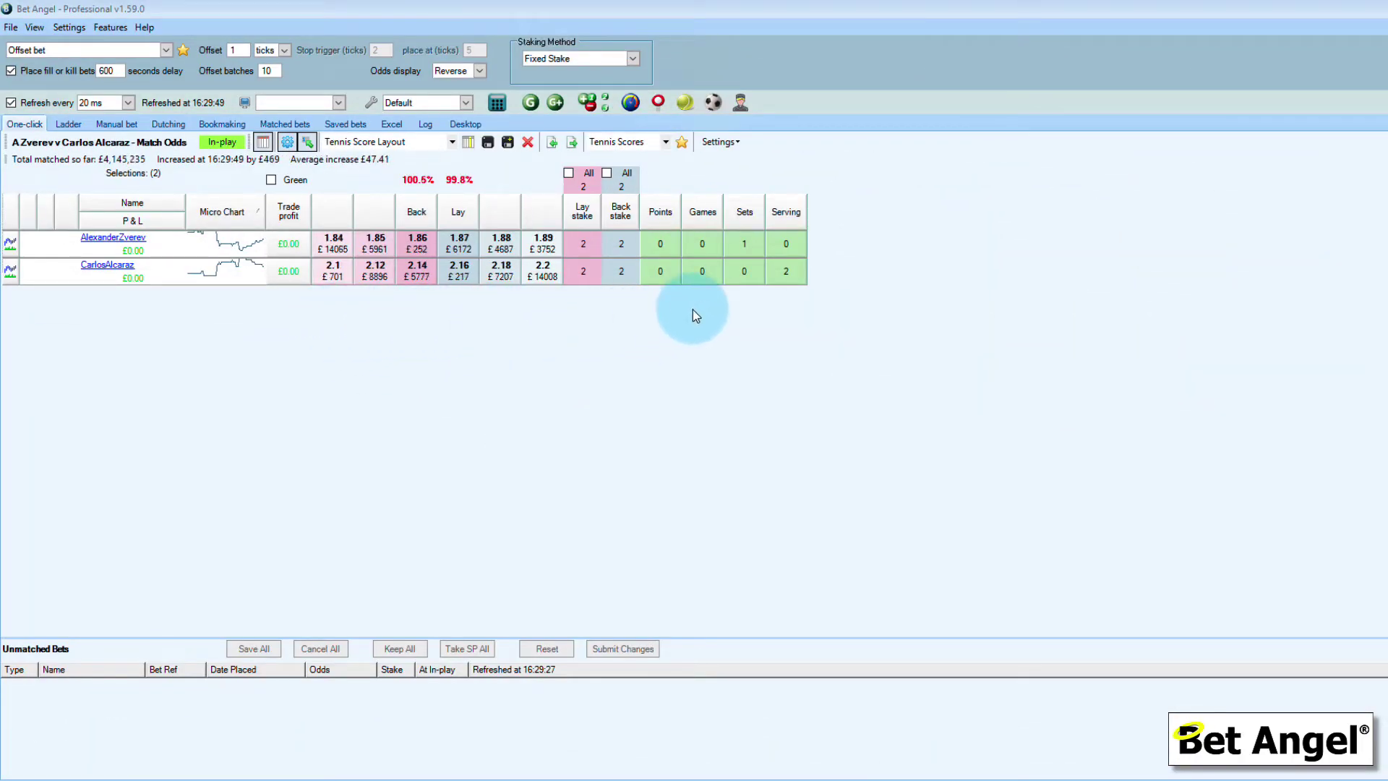
In Bet Angel Professional, examine the sets and serving values of both players on the one-click screen for A Zverev v Carlos Alcaraz.
{"action": "left_click", "coordinate": [733, 252]}
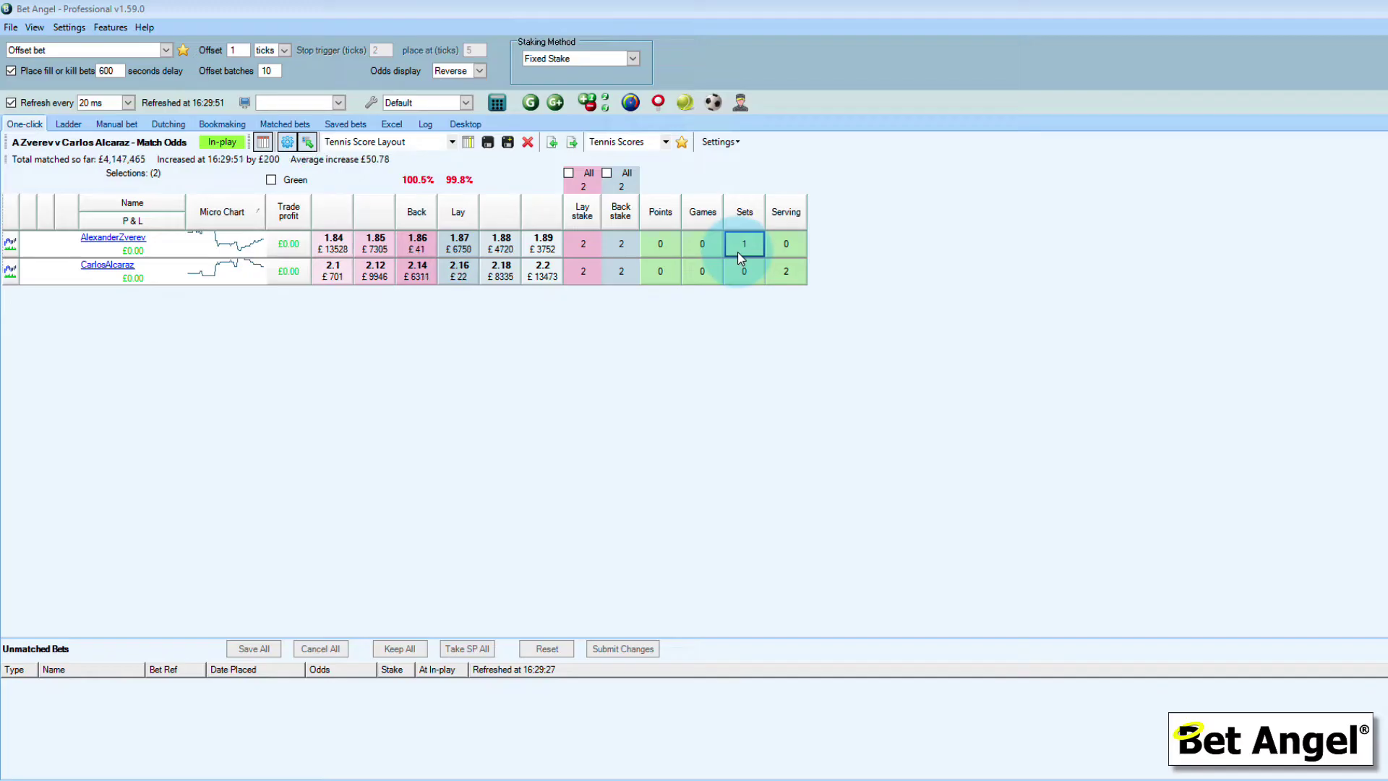
{"action": "left_click", "coordinate": [740, 267]}
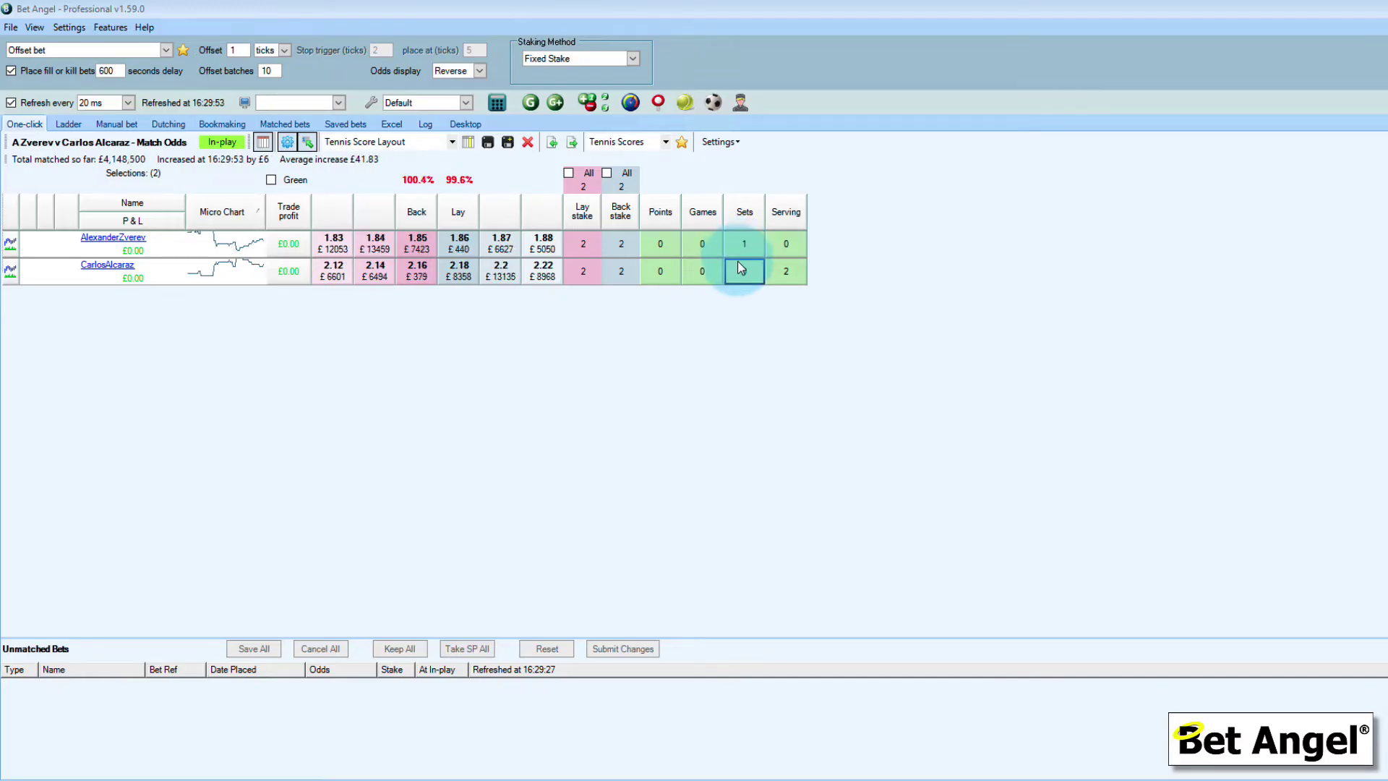
{"action": "left_click", "coordinate": [788, 283]}
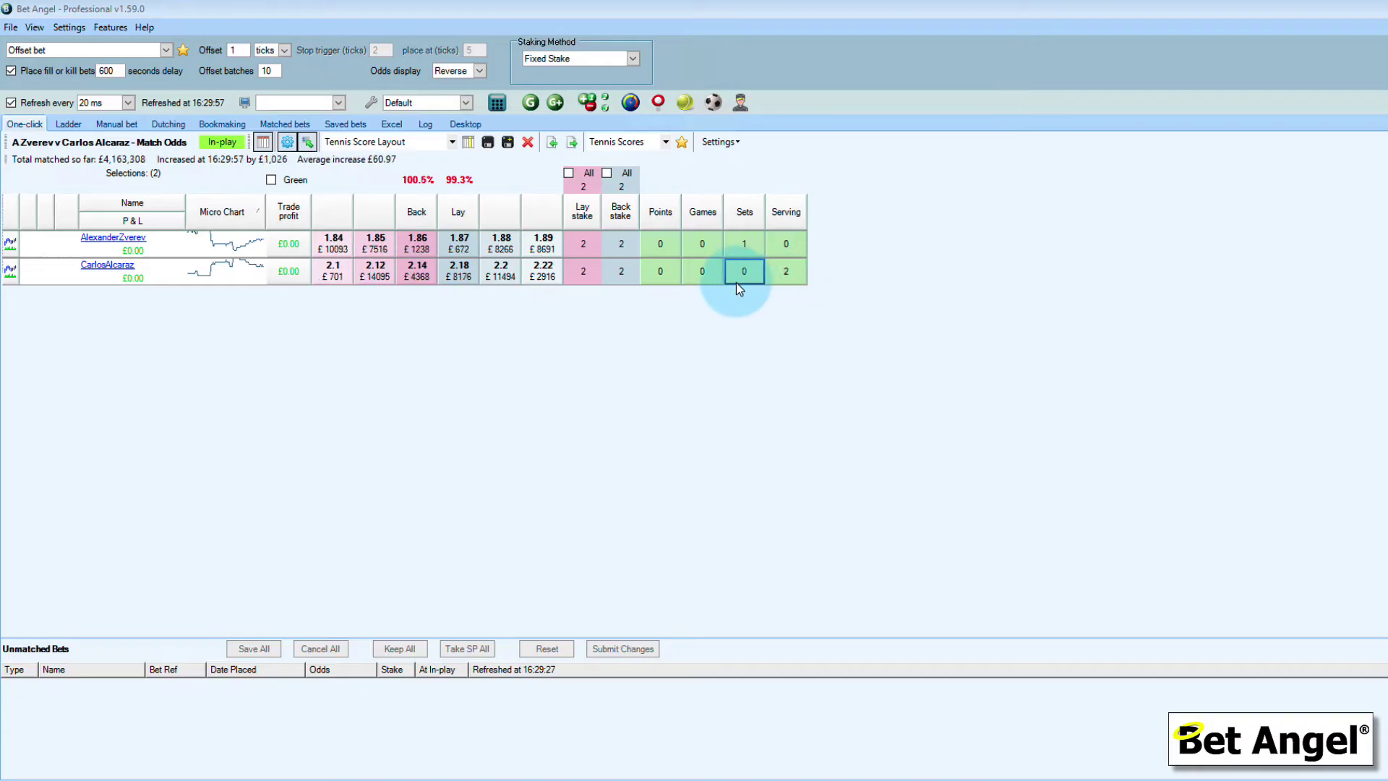
{"action": "left_click", "coordinate": [287, 271]}
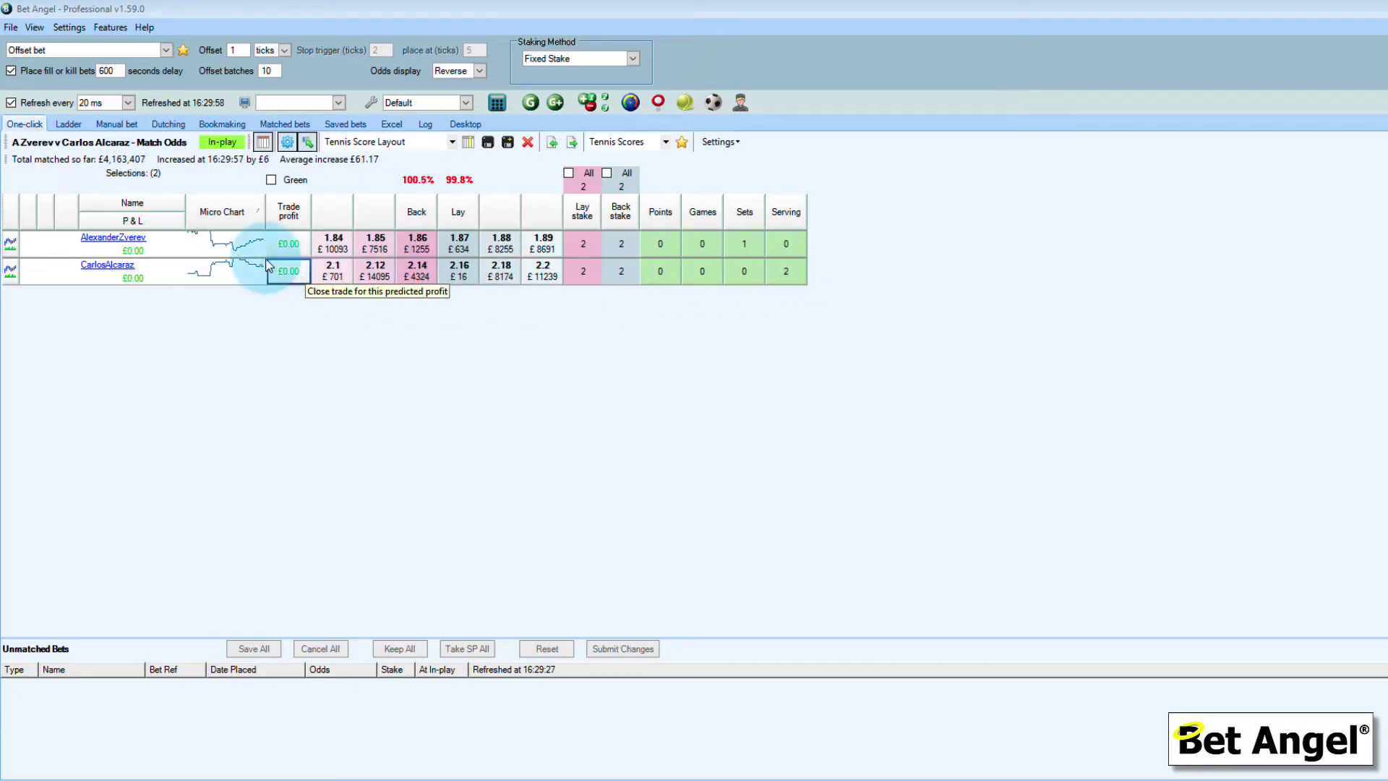
View the price and volume chart for Carlos Alcaraz and for Alexander Zverev, and close the chart window.
{"action": "left_click", "coordinate": [107, 265]}
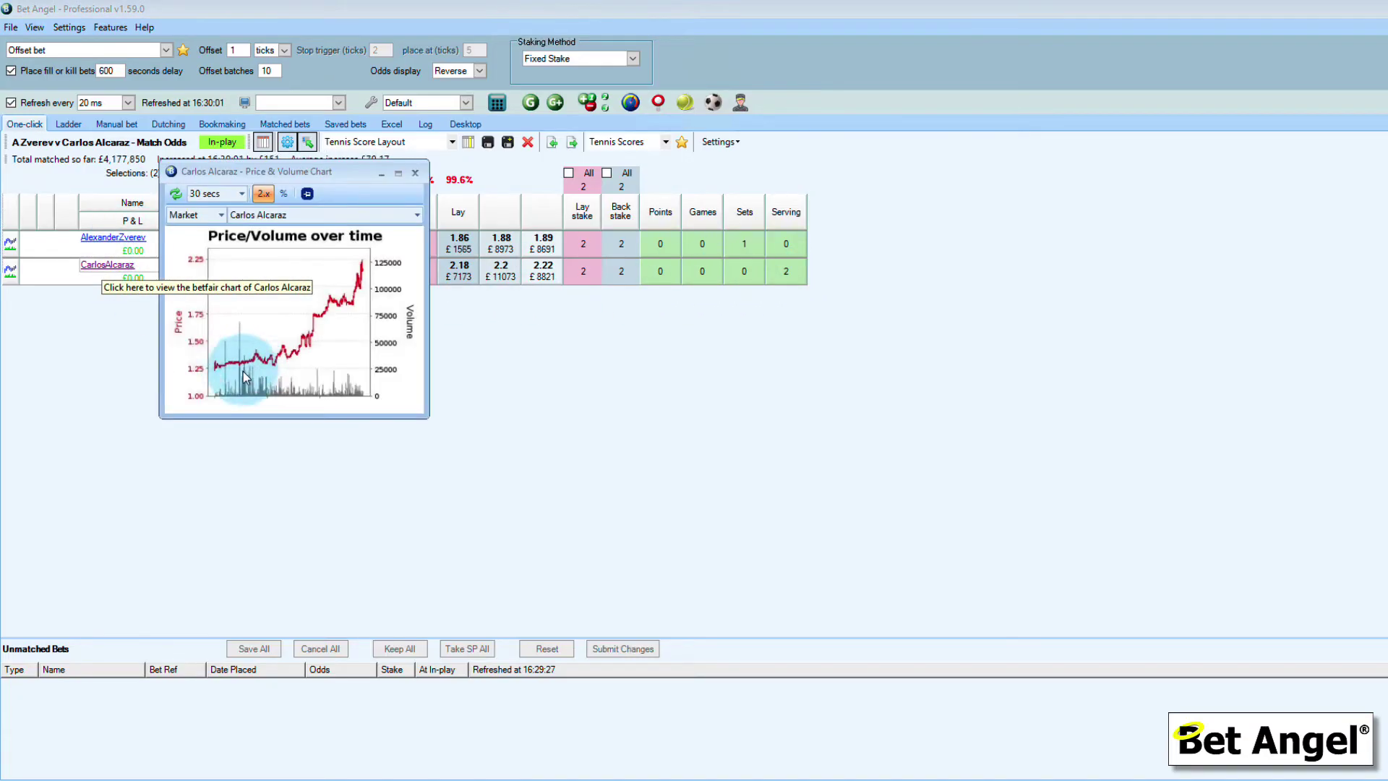
{"action": "left_click", "coordinate": [315, 175]}
{"action": "left_click_drag", "start_coordinate": [315, 175], "coordinate": [493, 179]}
{"action": "left_click", "coordinate": [497, 332]}
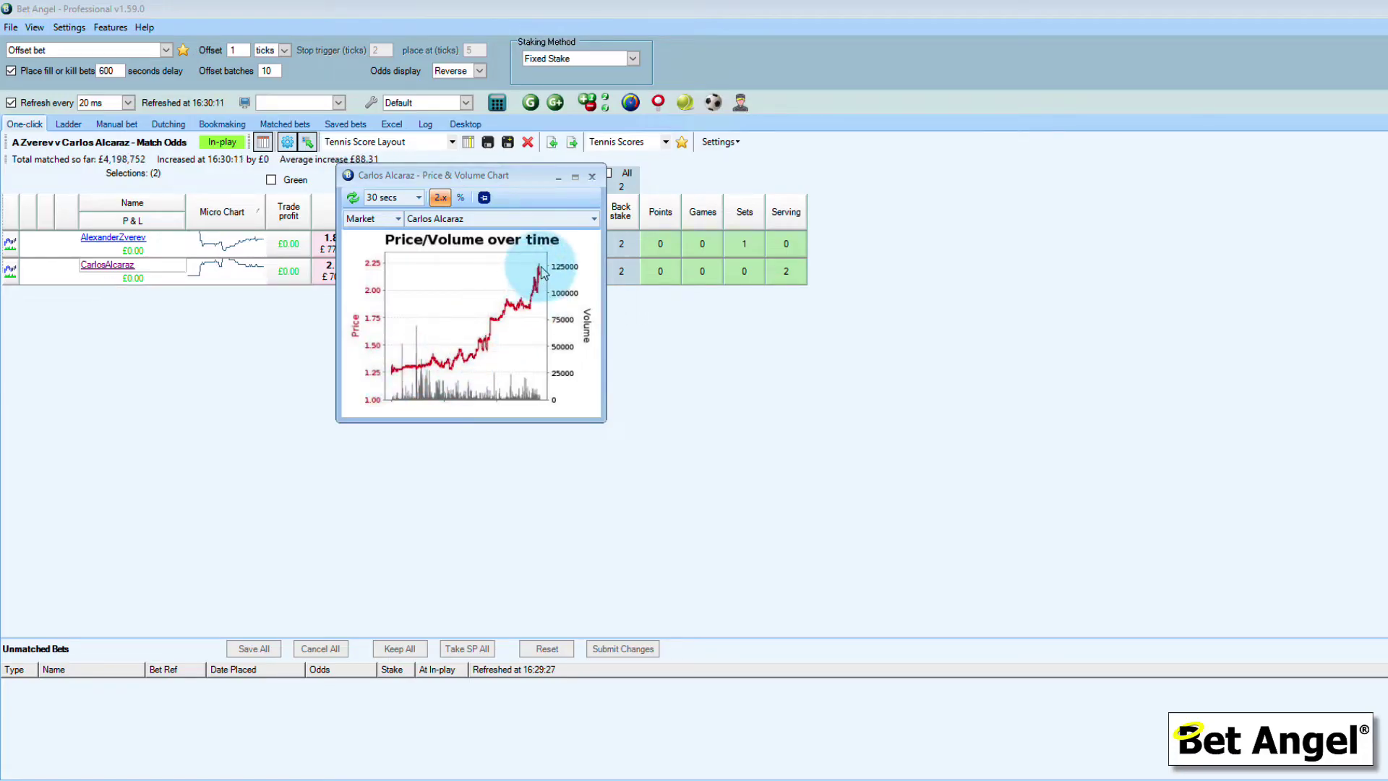
{"action": "left_click", "coordinate": [550, 219]}
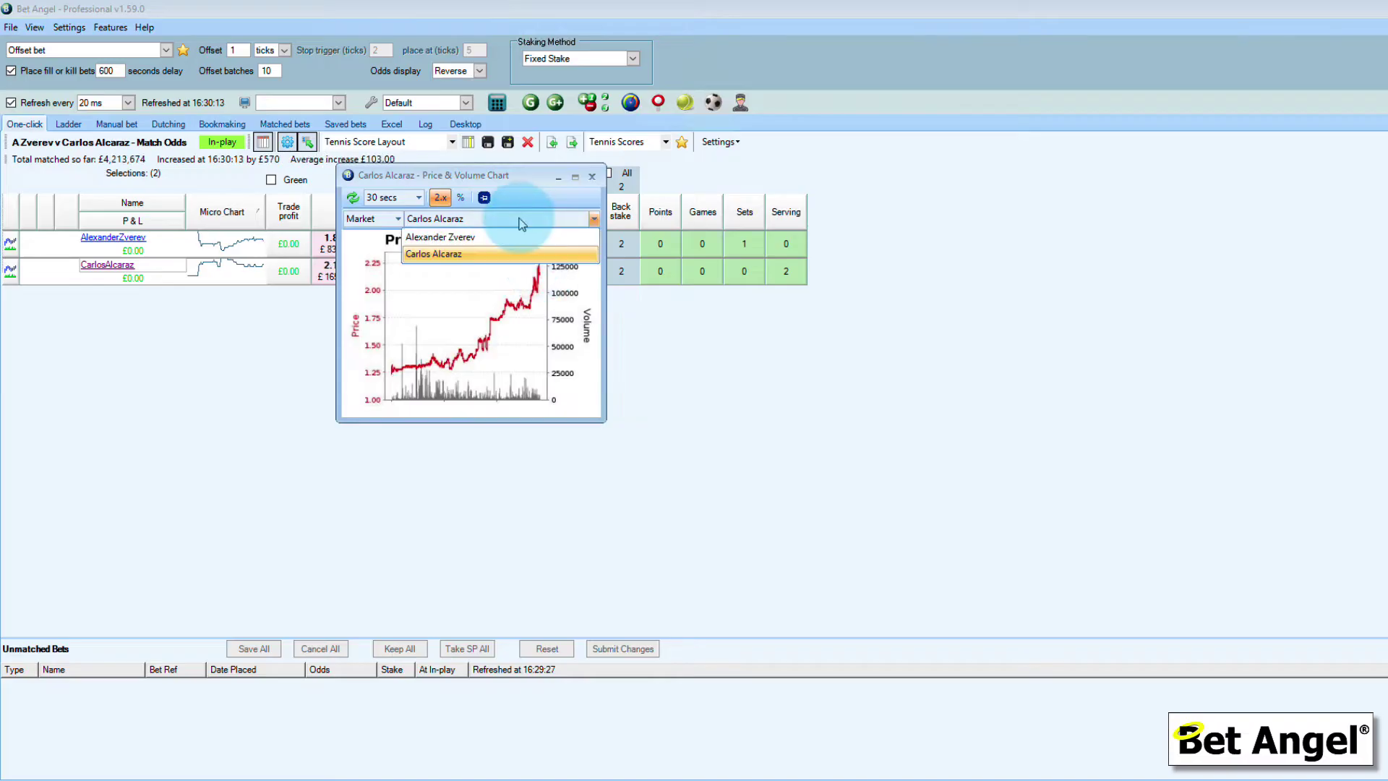
{"action": "left_click", "coordinate": [491, 238]}
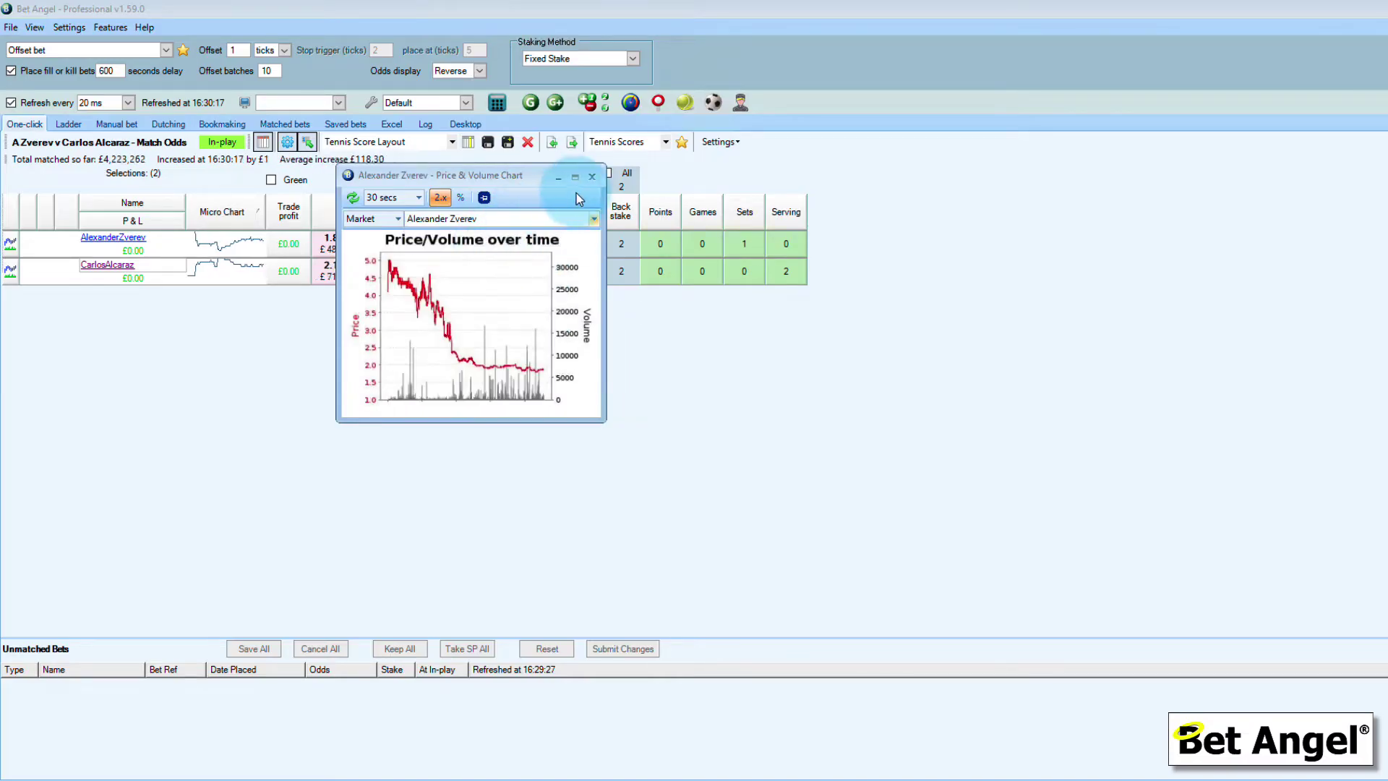
{"action": "left_click", "coordinate": [591, 177]}
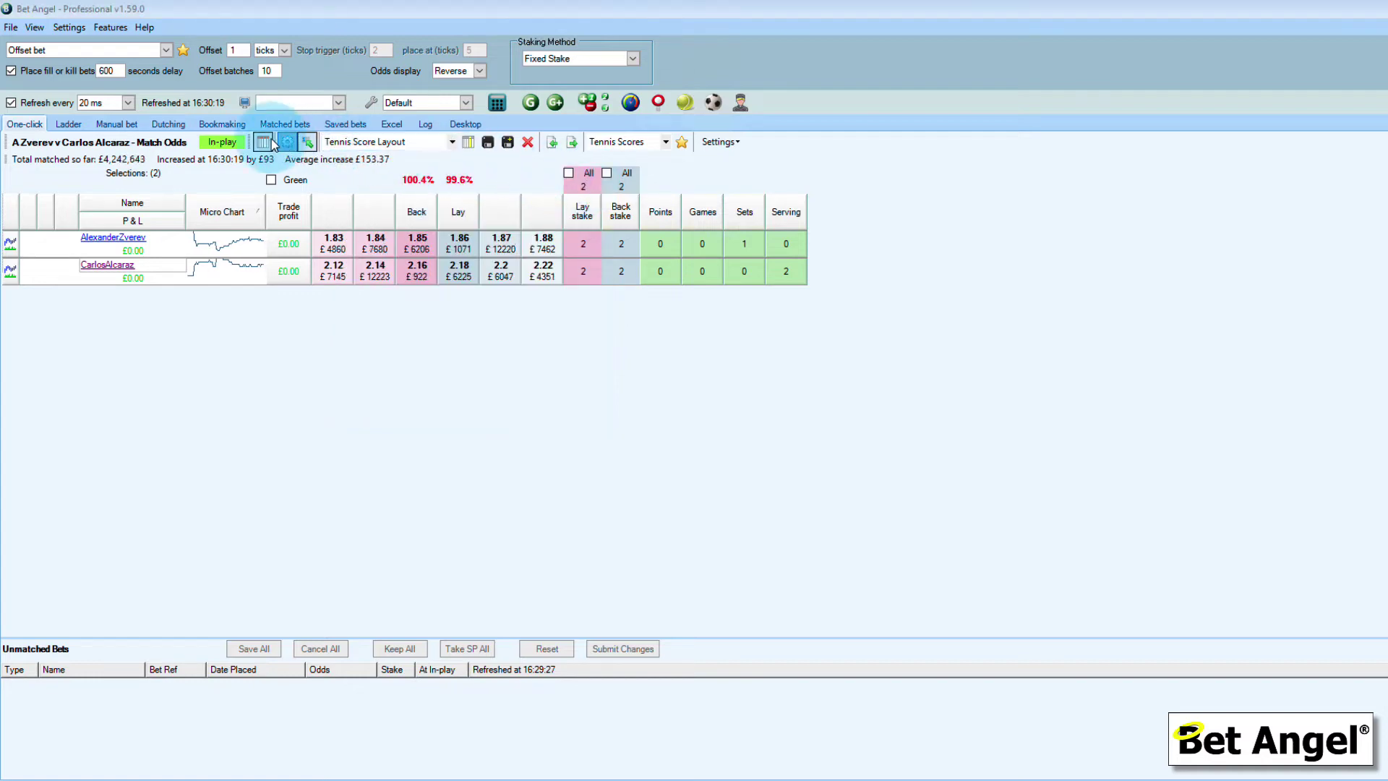
Show the match in the ladder view and open Tennis Trader for it.
{"action": "left_click", "coordinate": [67, 123]}
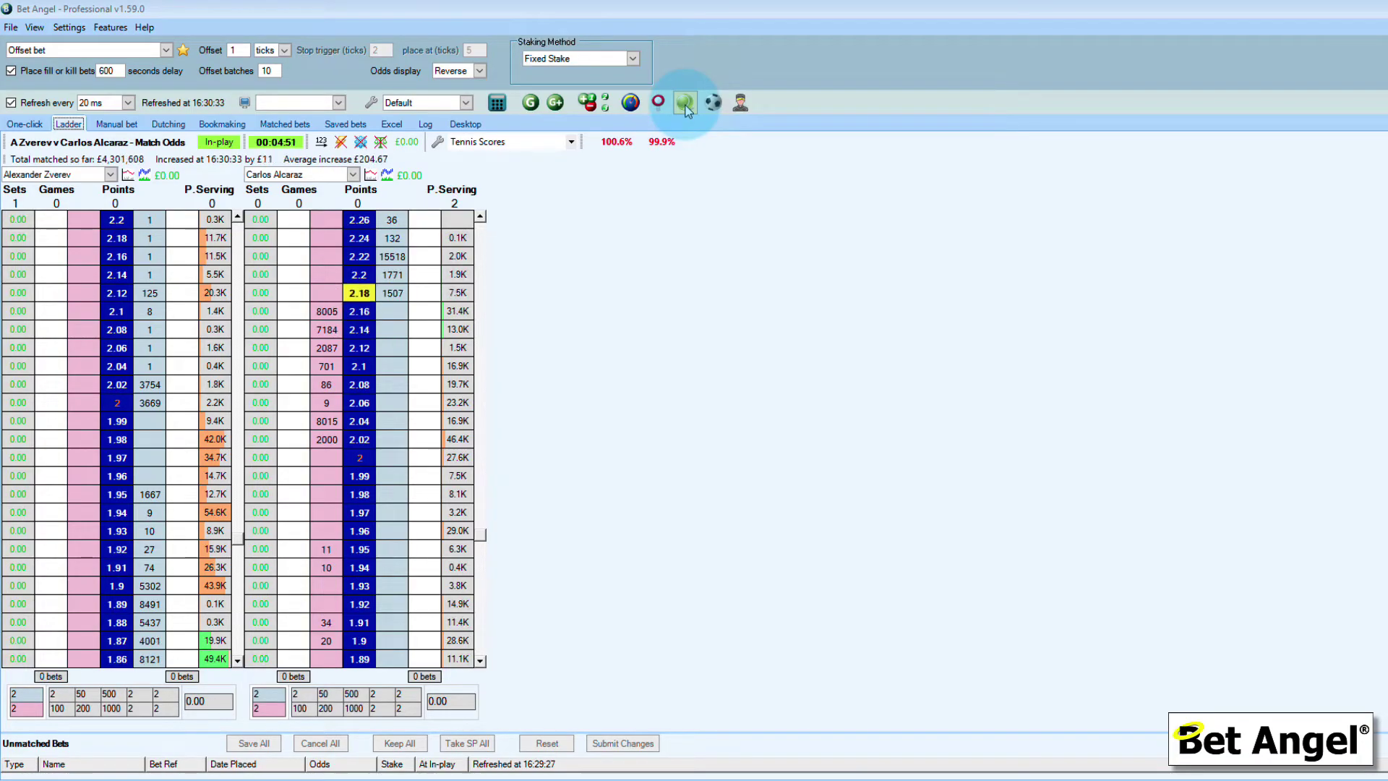
{"action": "left_click", "coordinate": [686, 107]}
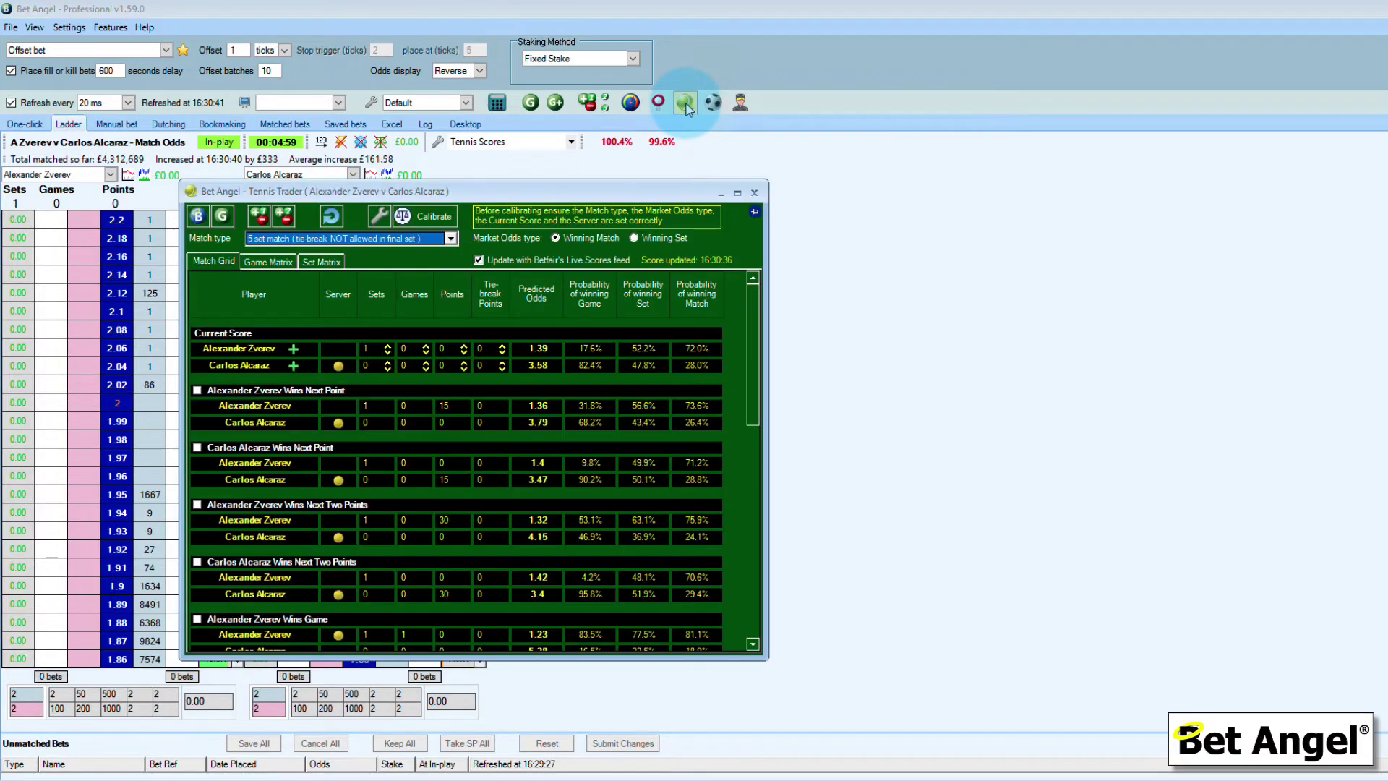
Place Tennis Trader beside the ladders, set its match type to 5 set match (tie-break allowed in final set), and calibrate the predicted odds.
{"action": "left_click_drag", "start_coordinate": [592, 192], "coordinate": [992, 193]}
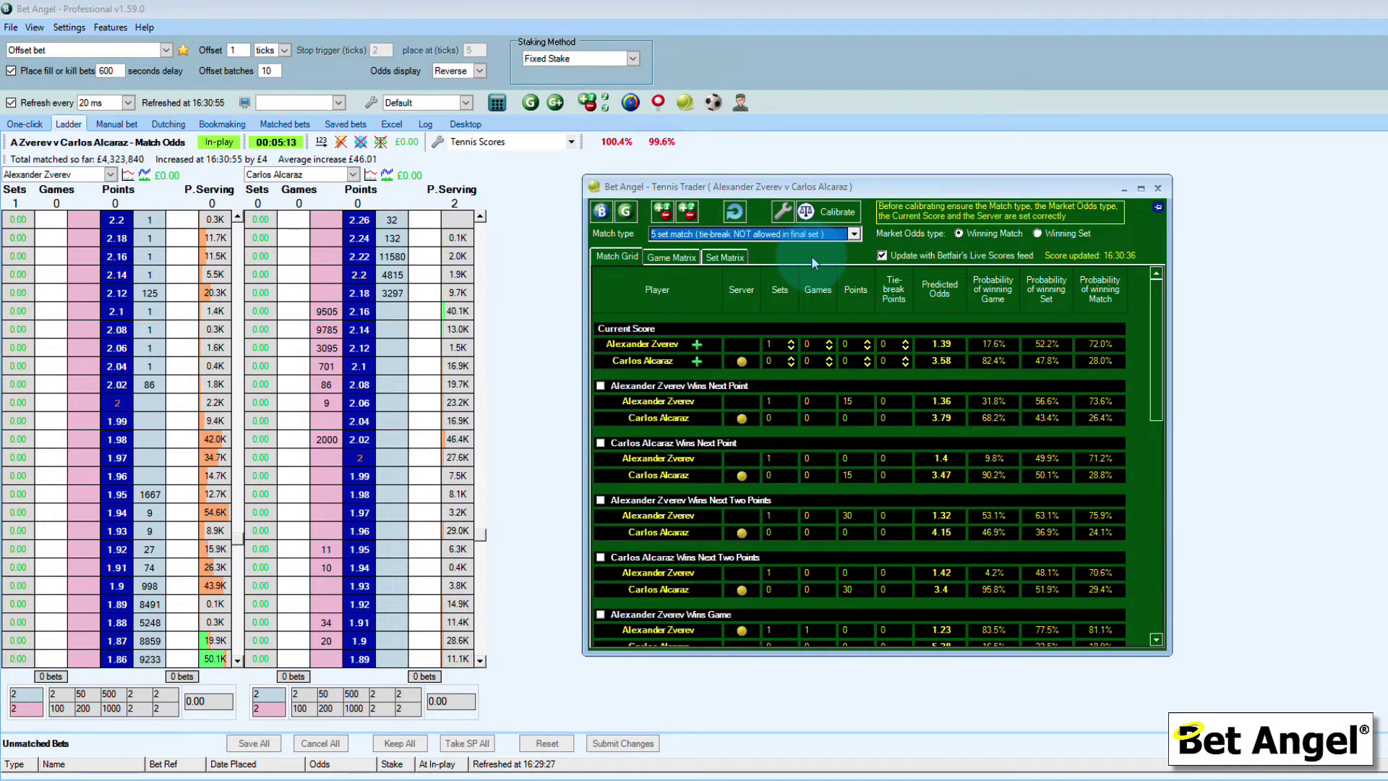
{"action": "left_click", "coordinate": [851, 234]}
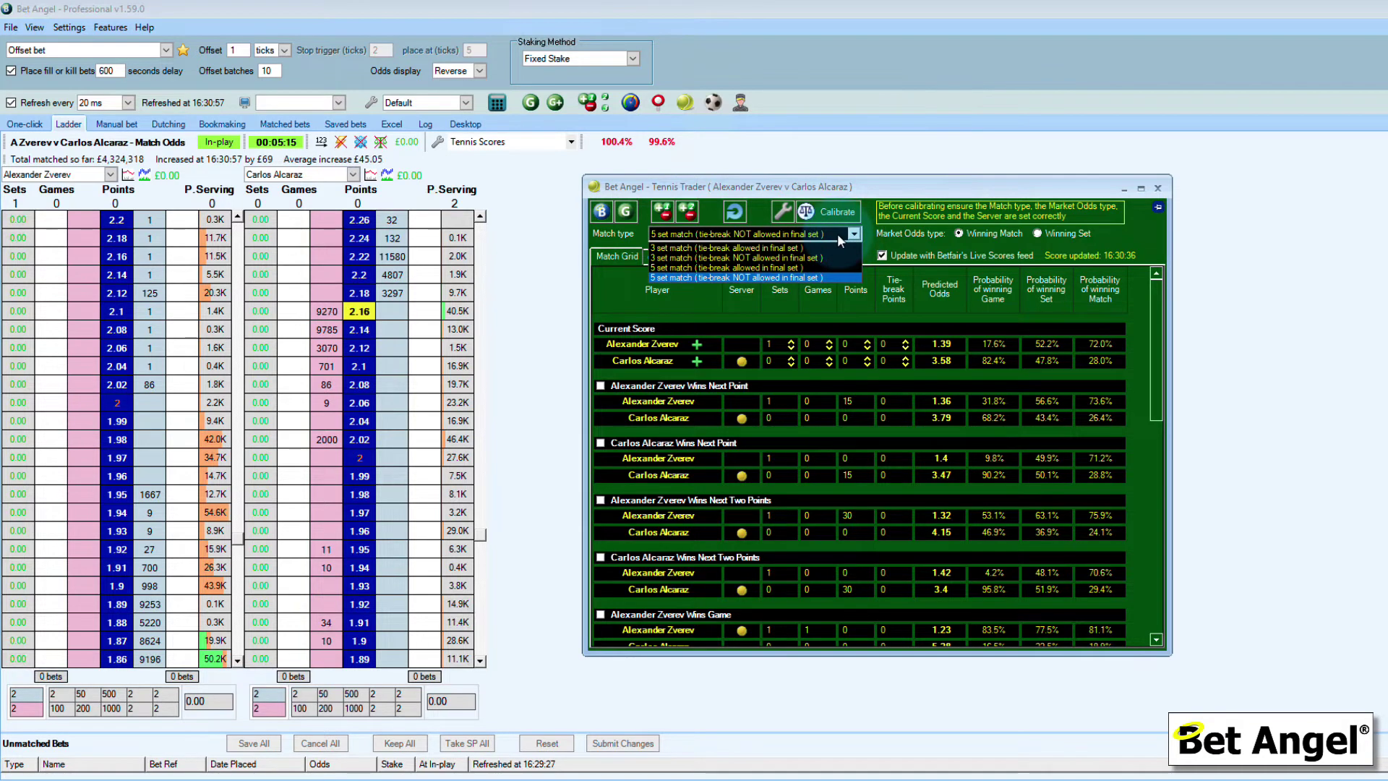
{"action": "left_click", "coordinate": [709, 269]}
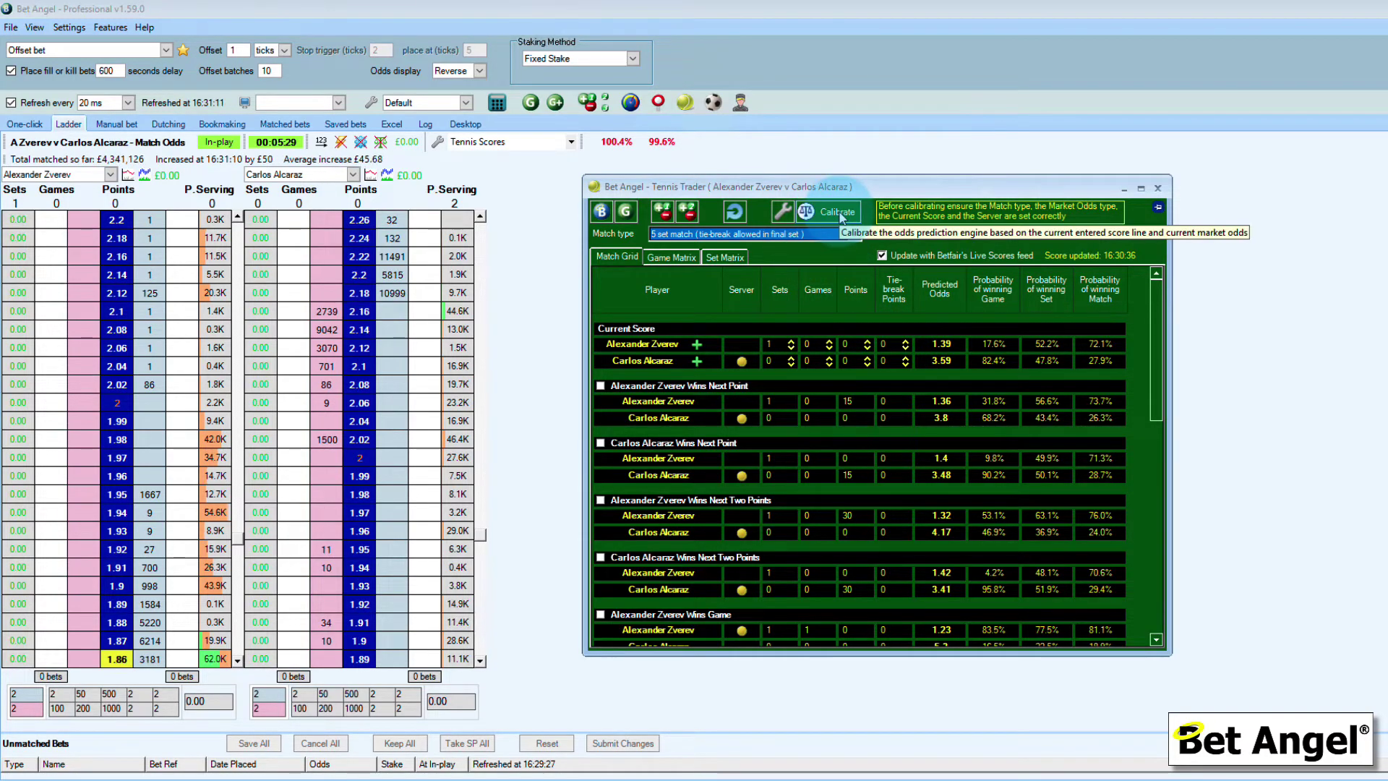
{"action": "left_click", "coordinate": [841, 217]}
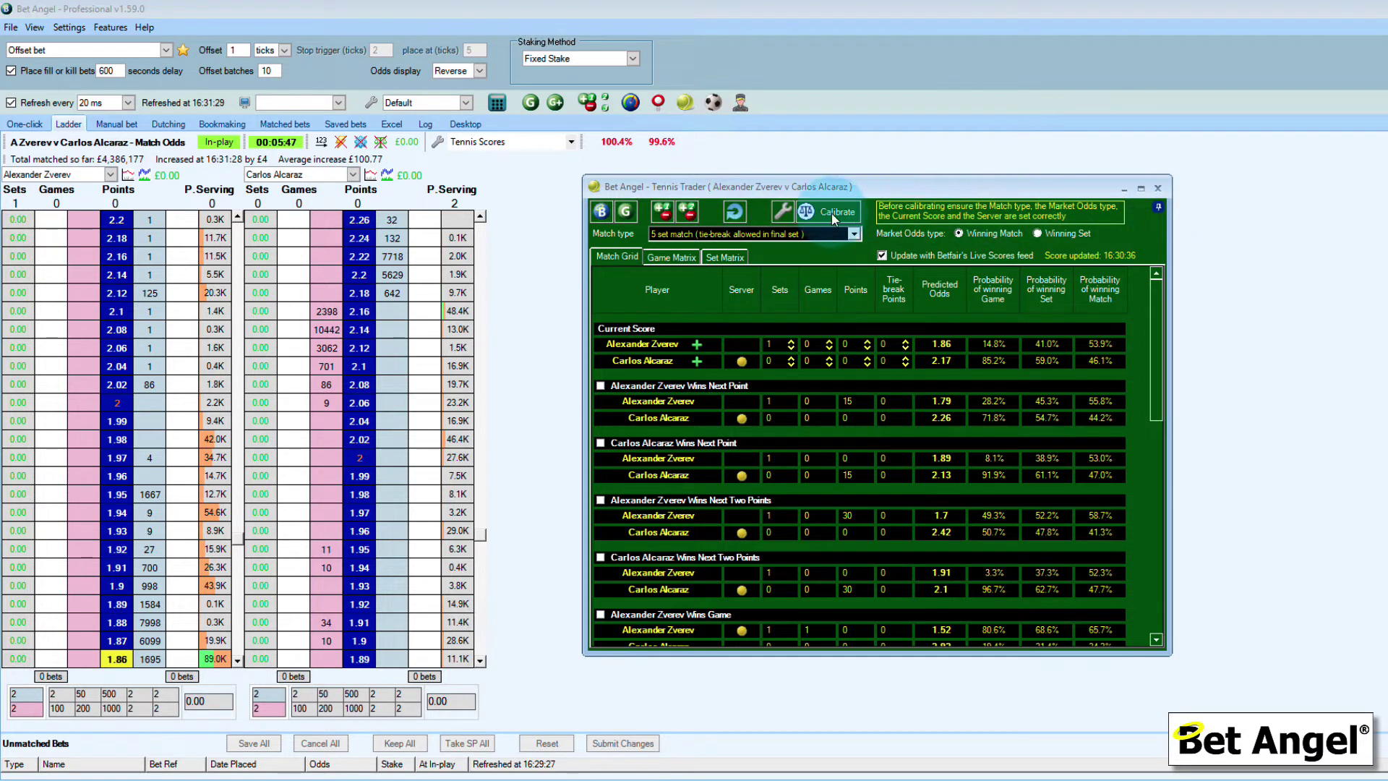
Review the seed value and fixed calibration options in the tennis settings, and close them without applying changes.
{"action": "left_click", "coordinate": [783, 211]}
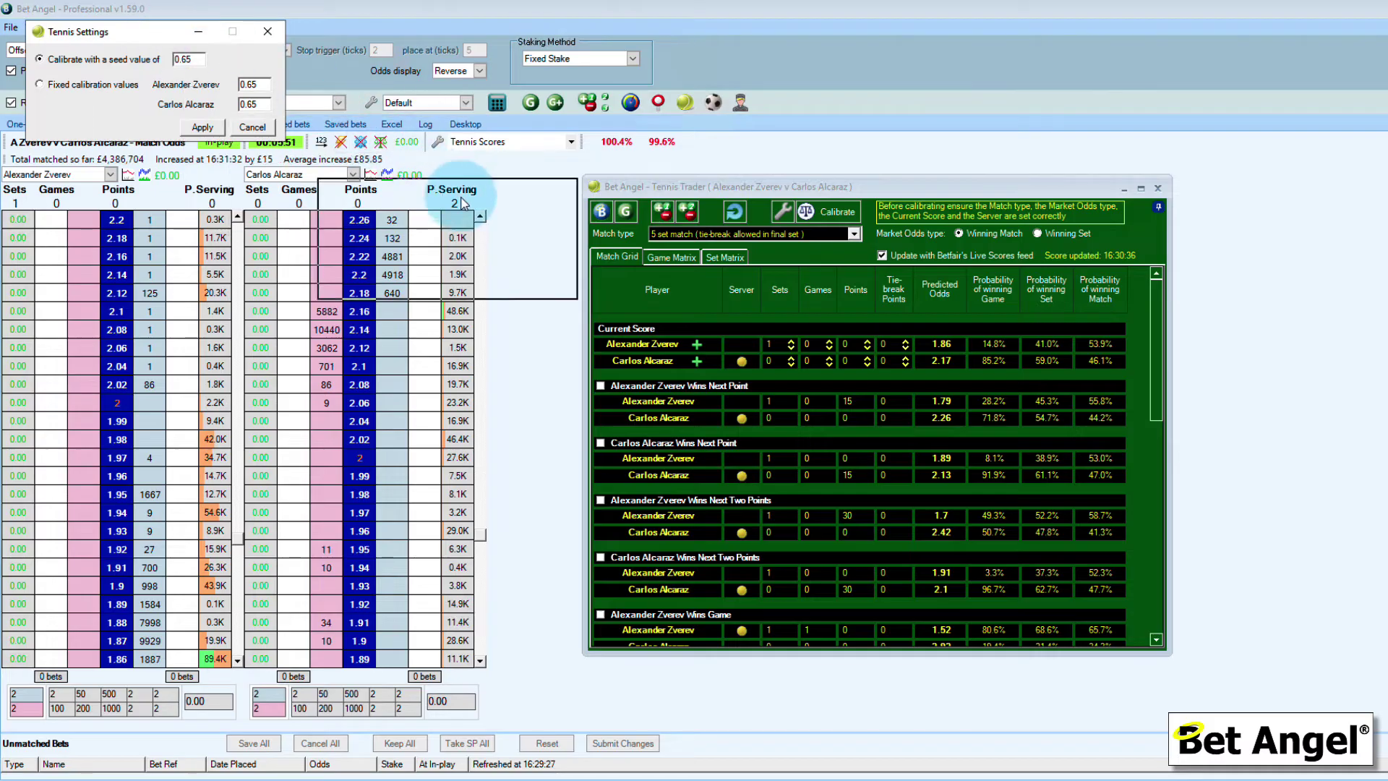
{"action": "left_click_drag", "start_coordinate": [548, 275], "coordinate": [451, 280]}
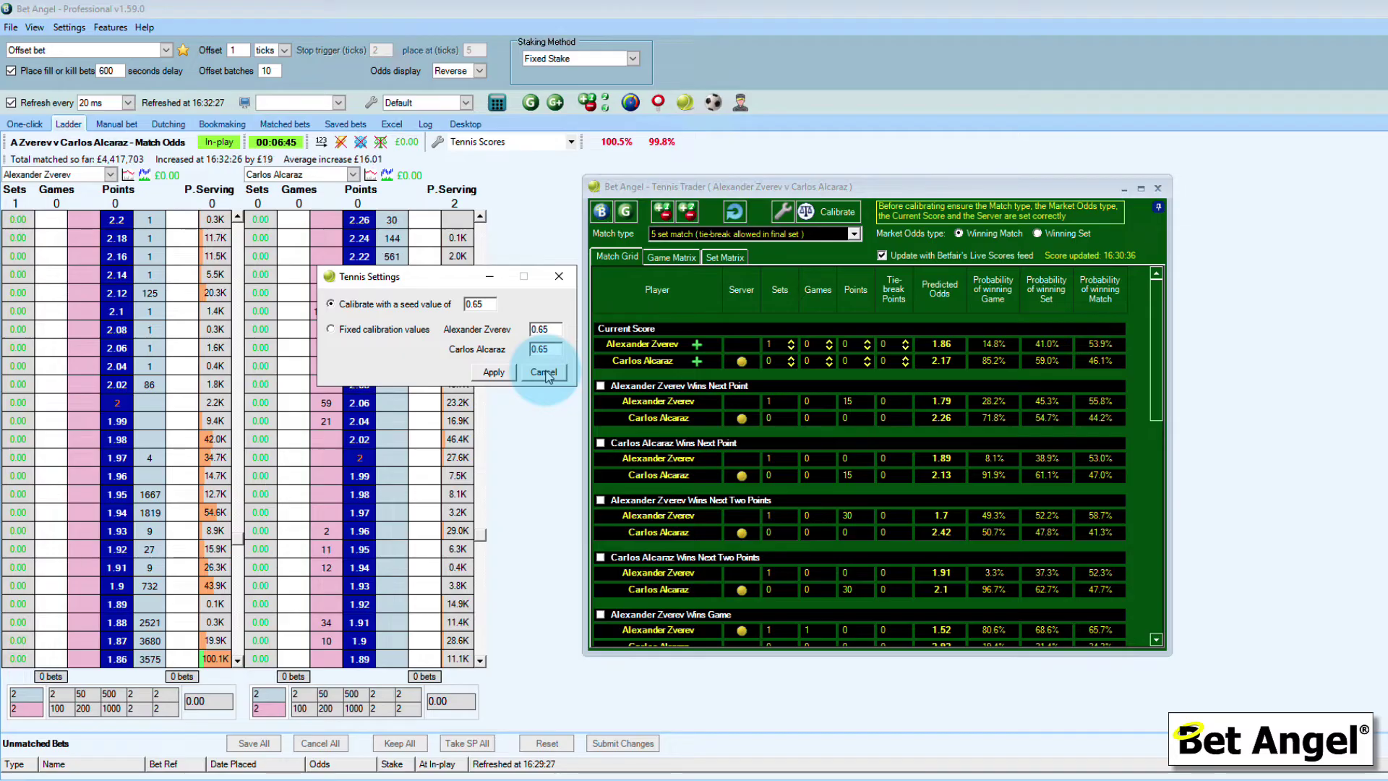
{"action": "left_click", "coordinate": [544, 372]}
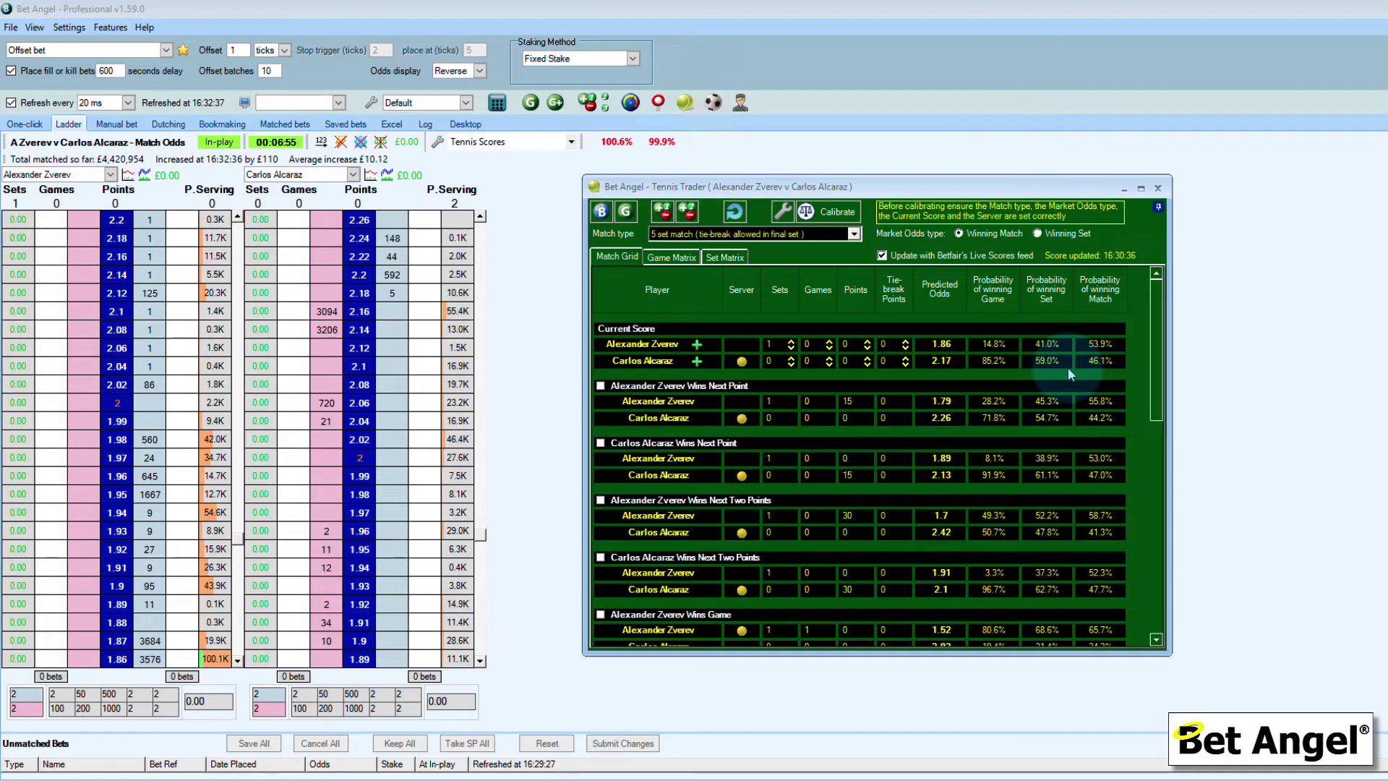
Examine the Game Matrix and Set Matrix odds for the match, enlarging Tennis Trader to show the full set of scorelines.
{"action": "left_click_drag", "start_coordinate": [1005, 655], "coordinate": [1002, 722]}
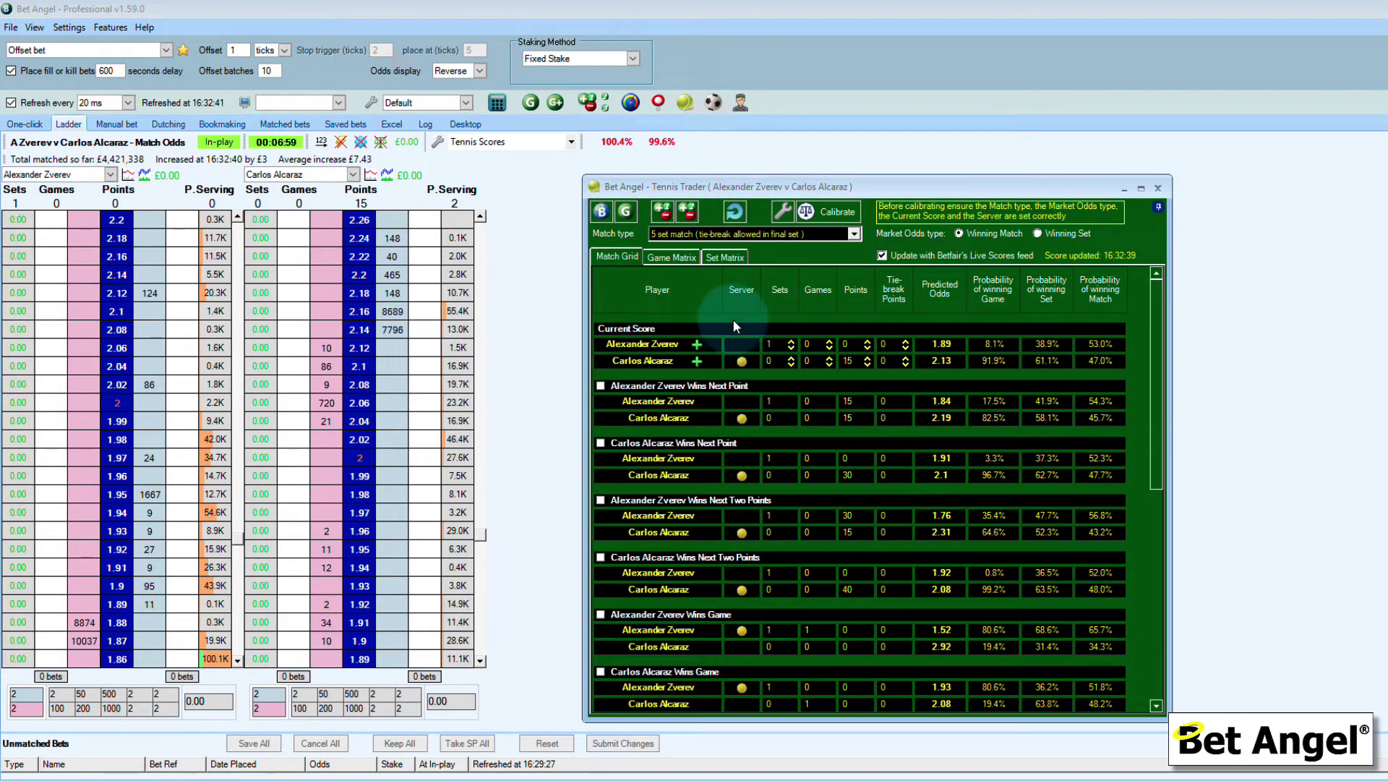
{"action": "left_click", "coordinate": [674, 258]}
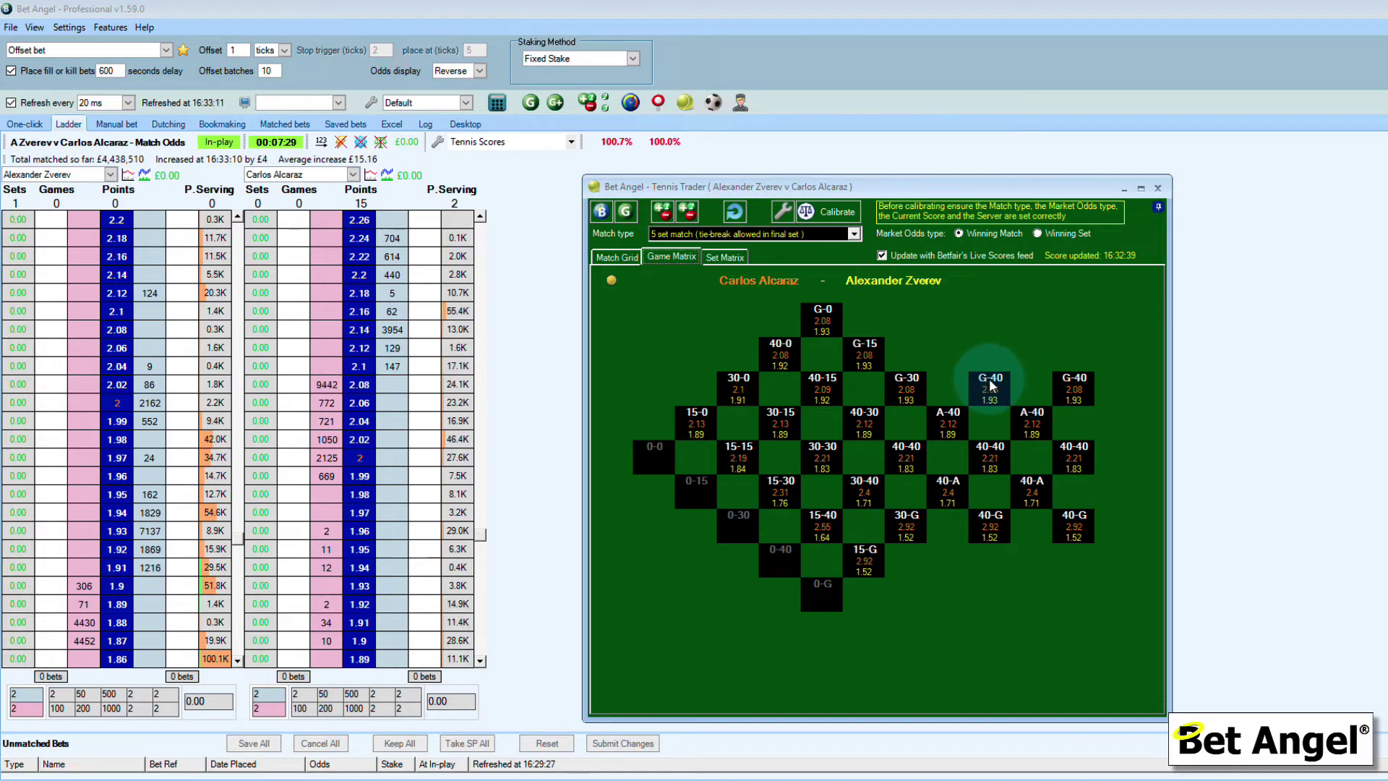
{"action": "left_click", "coordinate": [725, 257]}
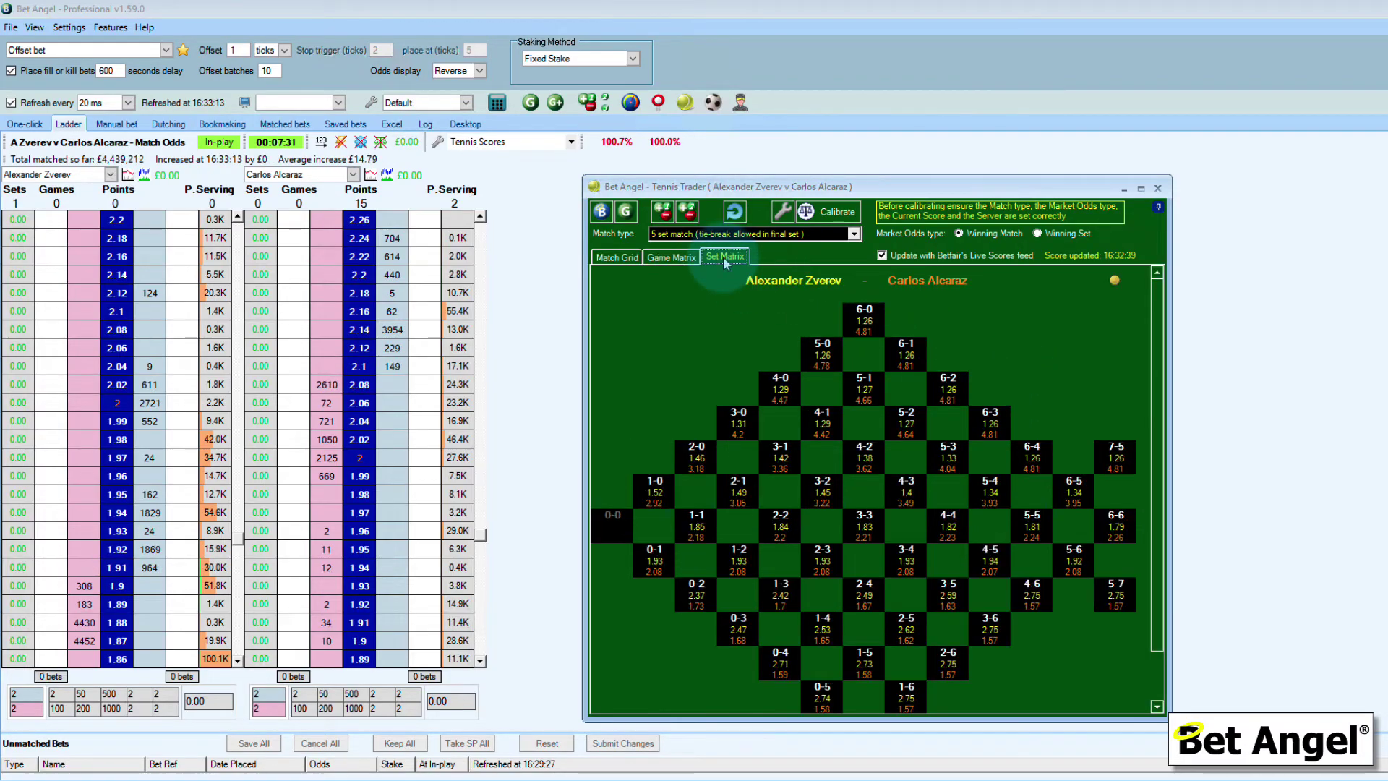
{"action": "left_click_drag", "start_coordinate": [922, 187], "coordinate": [918, 159]}
{"action": "left_click_drag", "start_coordinate": [924, 693], "coordinate": [938, 746]}
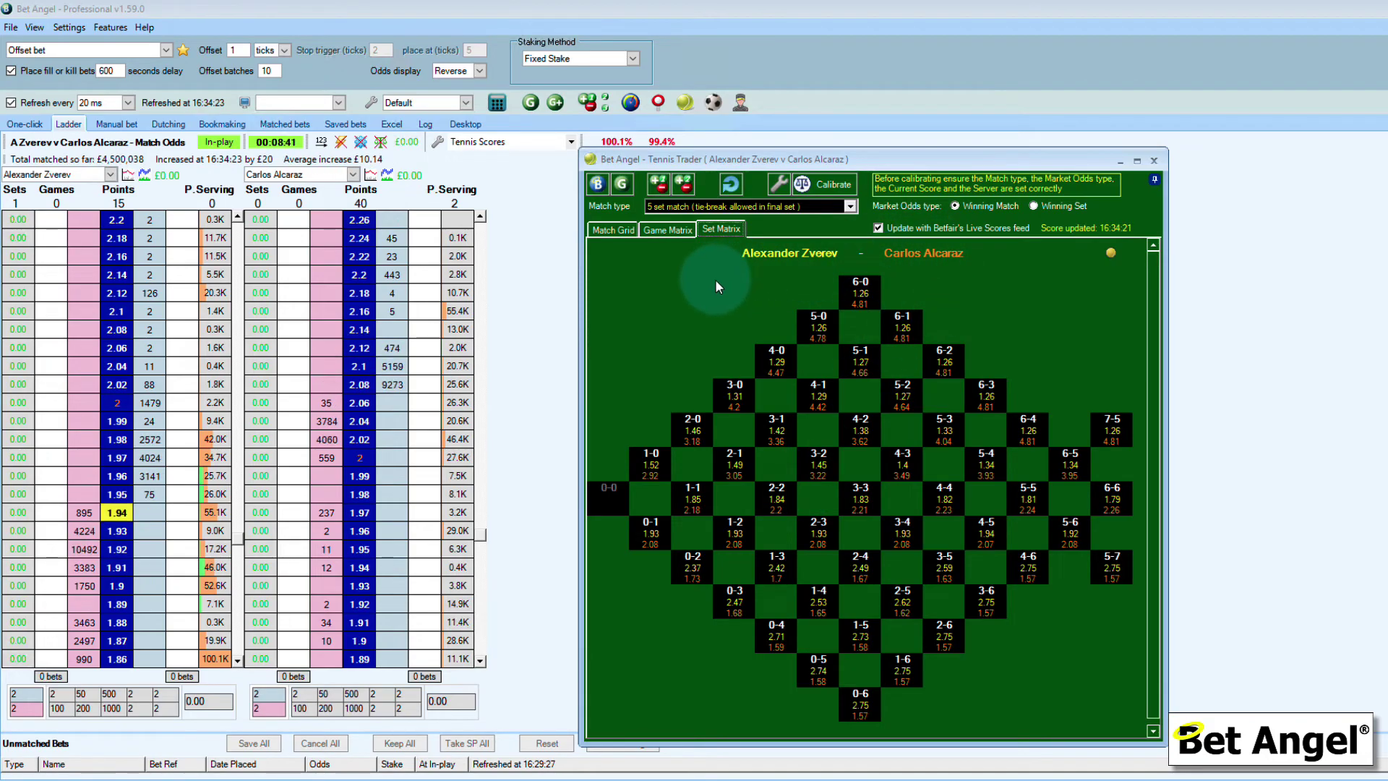
In the Match Grid, tick Custom Score 1 to pin it directly beneath the current score.
{"action": "left_click", "coordinate": [614, 230]}
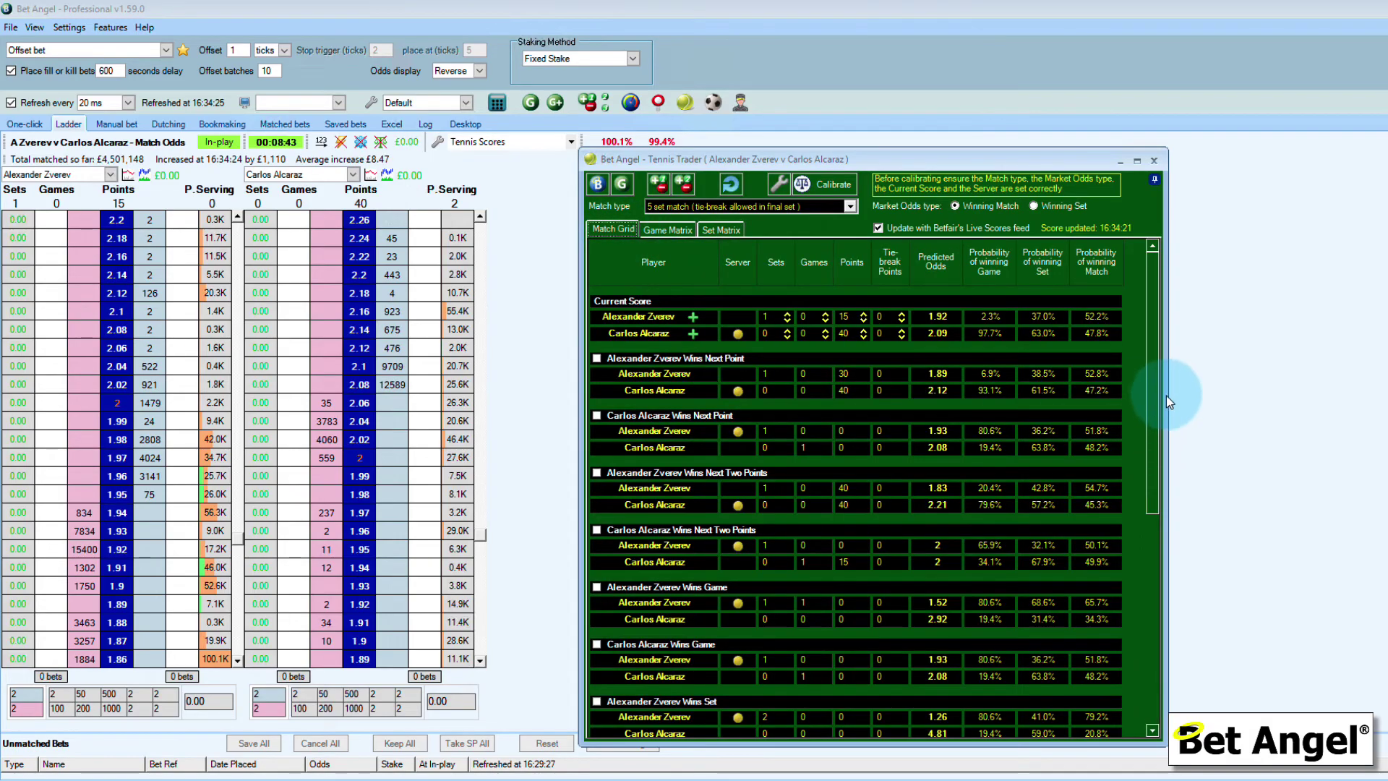
{"action": "left_click_drag", "start_coordinate": [1148, 389], "coordinate": [1154, 527]}
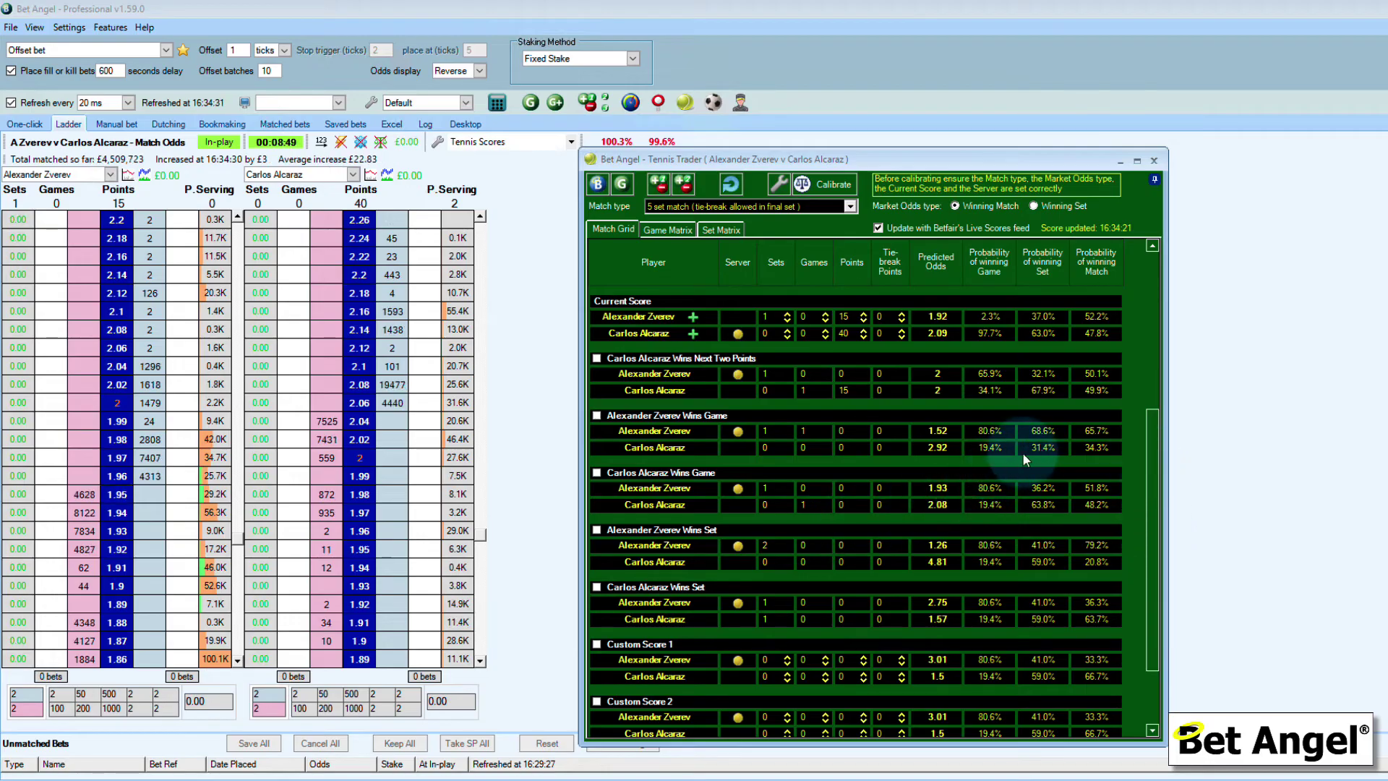
{"action": "left_click", "coordinate": [596, 644]}
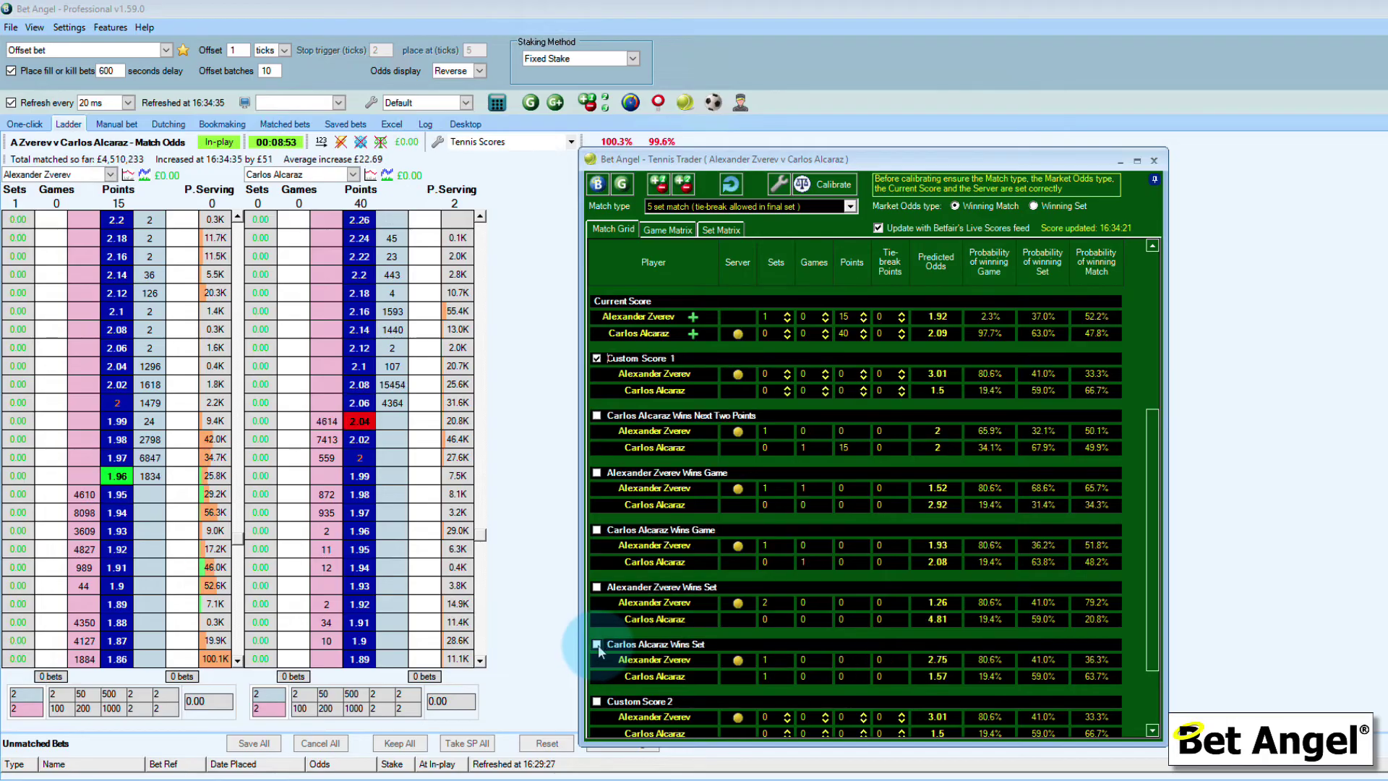
{"action": "left_click", "coordinate": [1150, 321]}
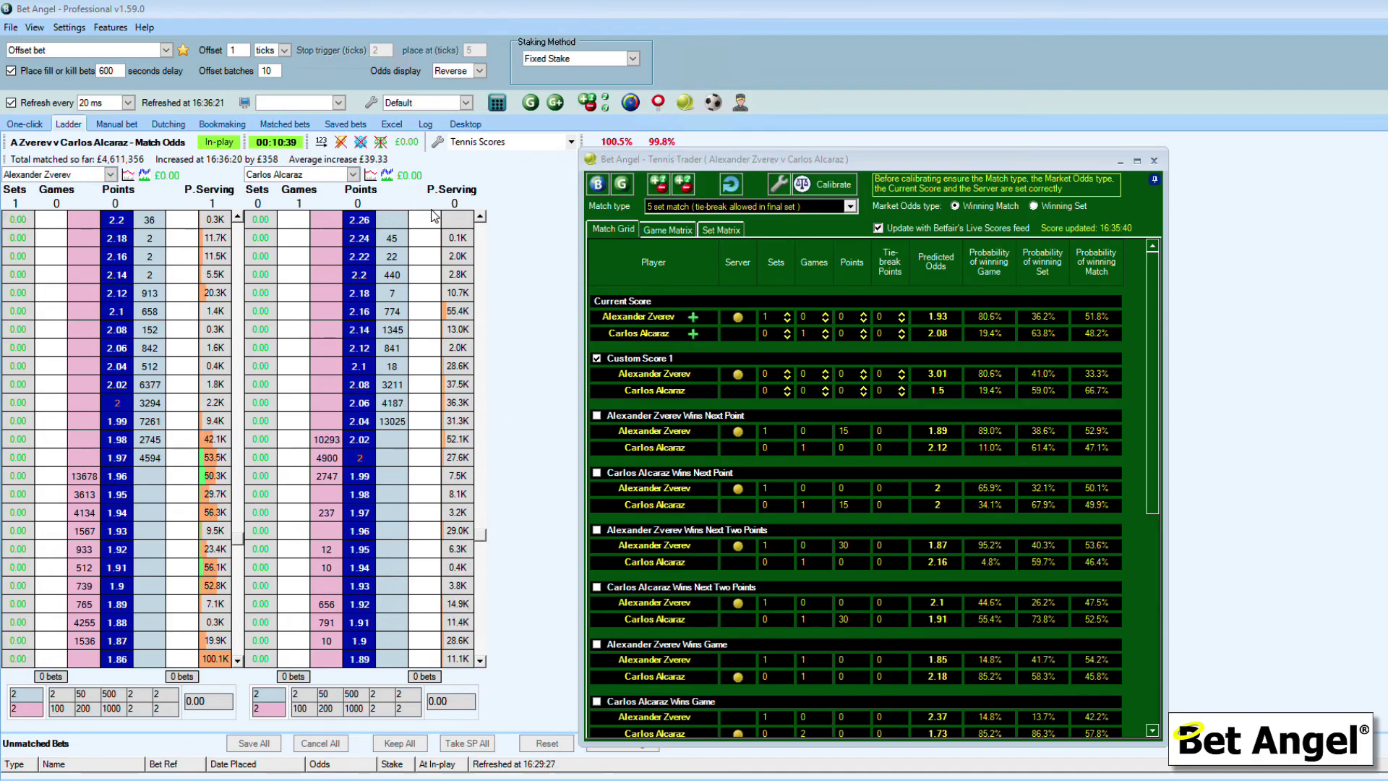
From Guardian, reopen the A Zverev v Carlos Alcaraz match odds market in the ladder view with Tennis Trader alongside it.
{"action": "left_click", "coordinate": [536, 111]}
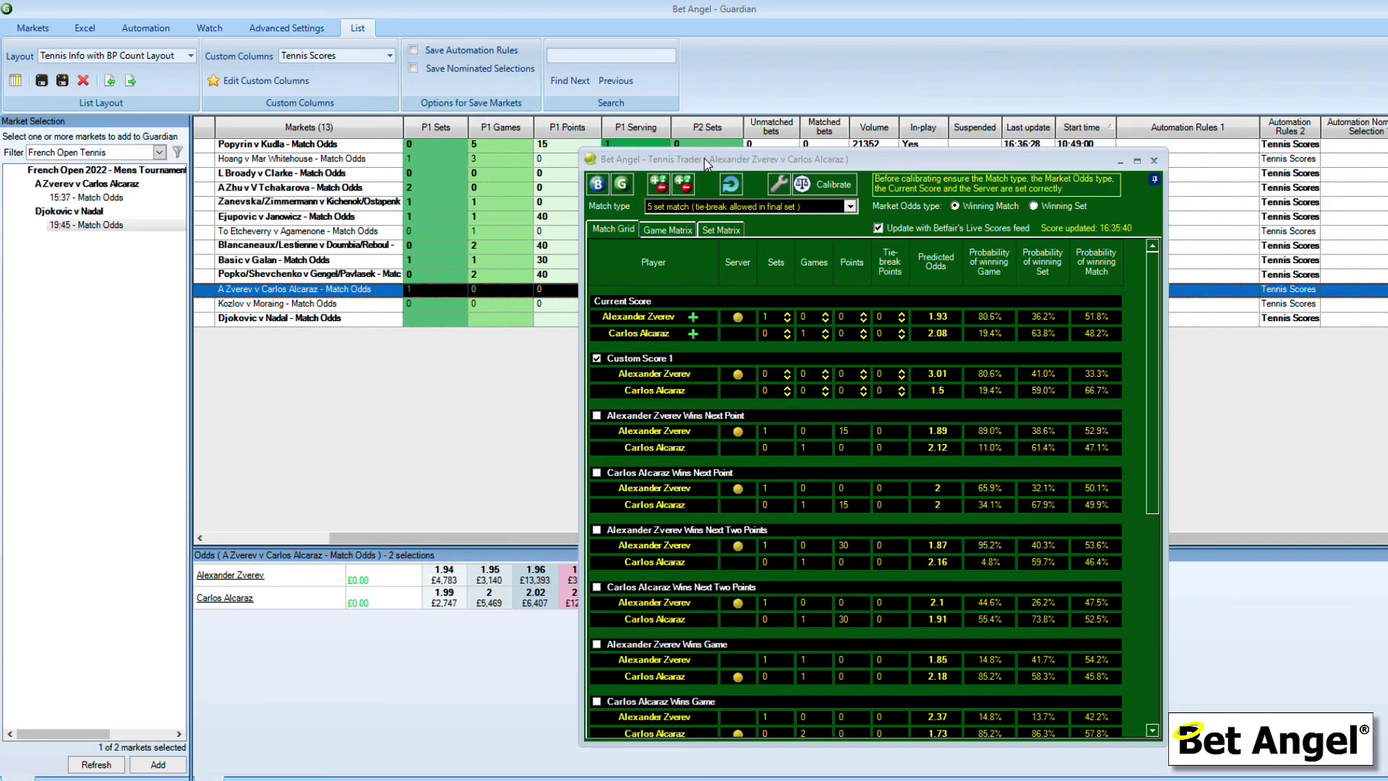
{"action": "left_click_drag", "start_coordinate": [704, 158], "coordinate": [926, 118]}
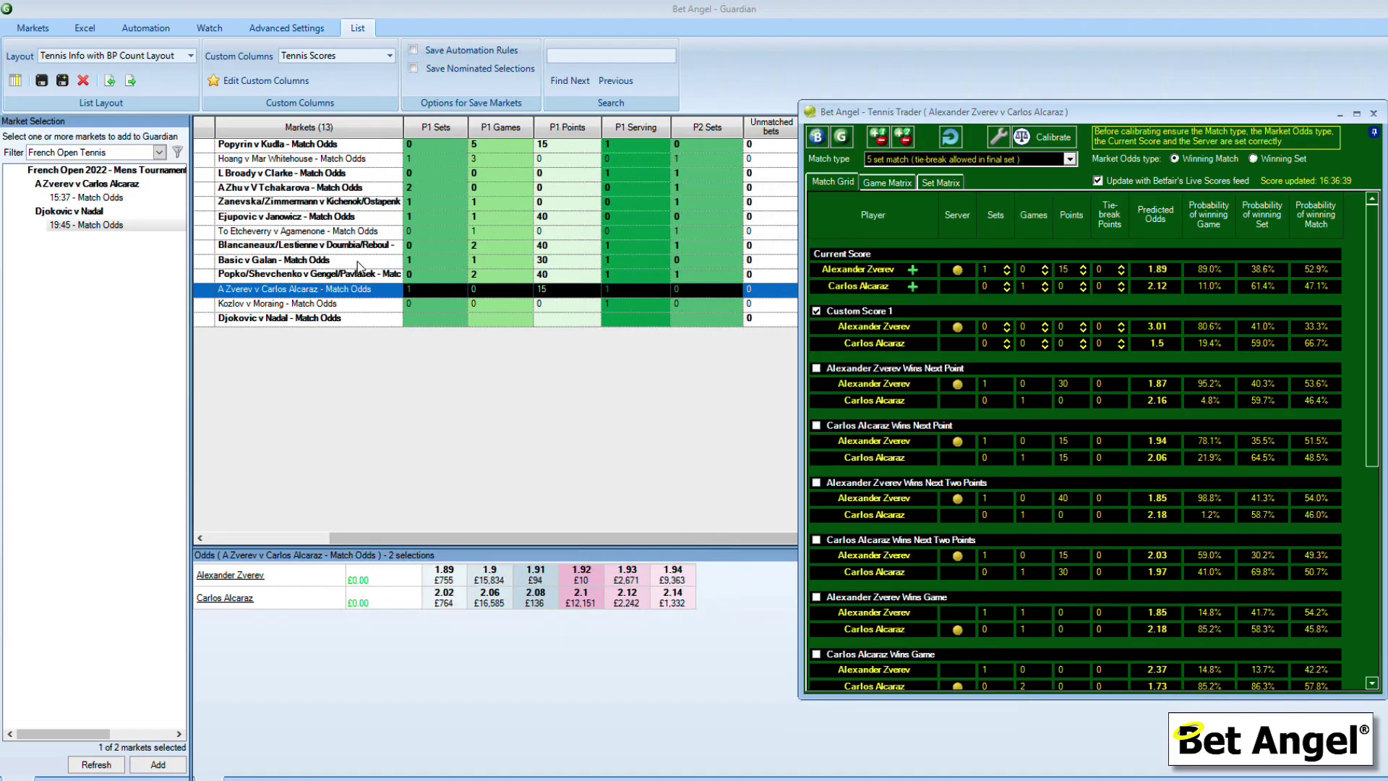
{"action": "double_click", "coordinate": [315, 290]}
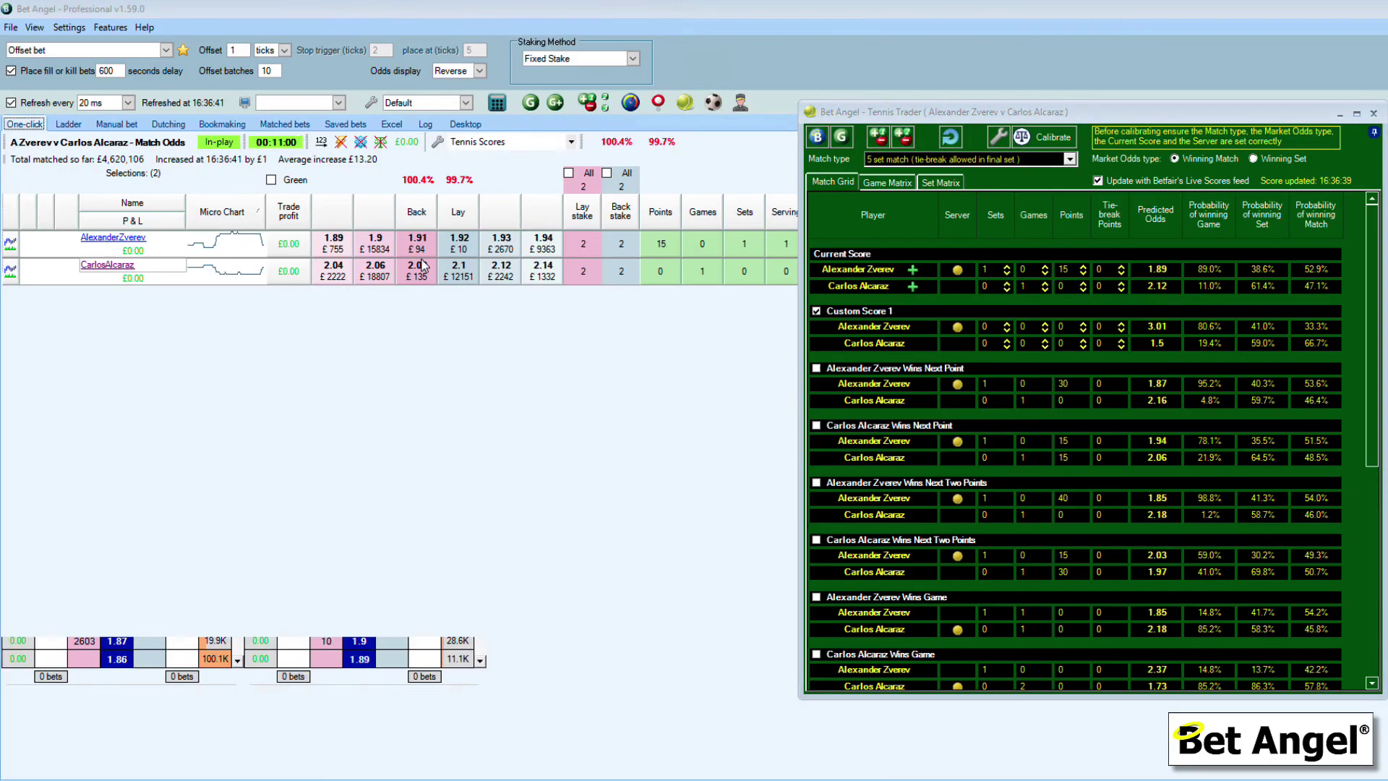
{"action": "left_click", "coordinate": [68, 123]}
{"action": "left_click_drag", "start_coordinate": [890, 119], "coordinate": [654, 143]}
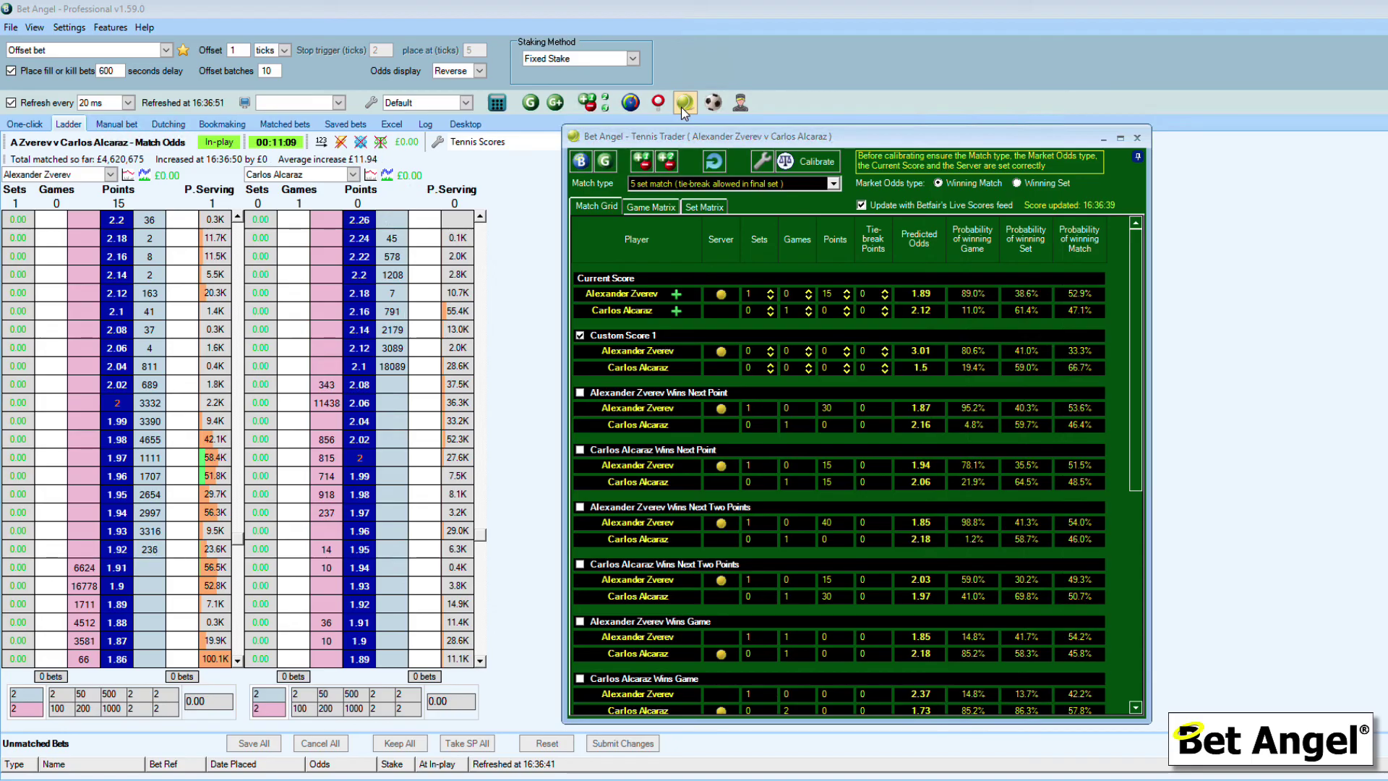
{"action": "left_click", "coordinate": [684, 108]}
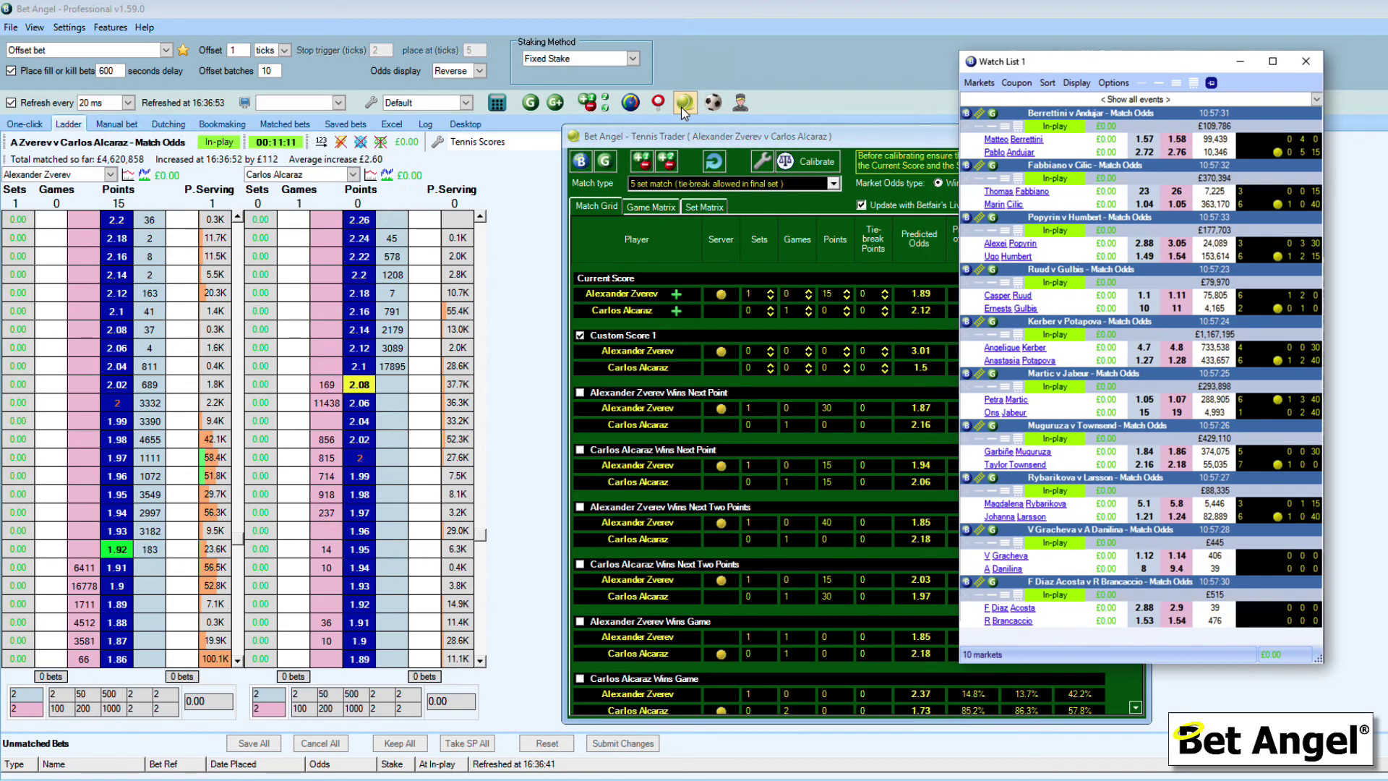